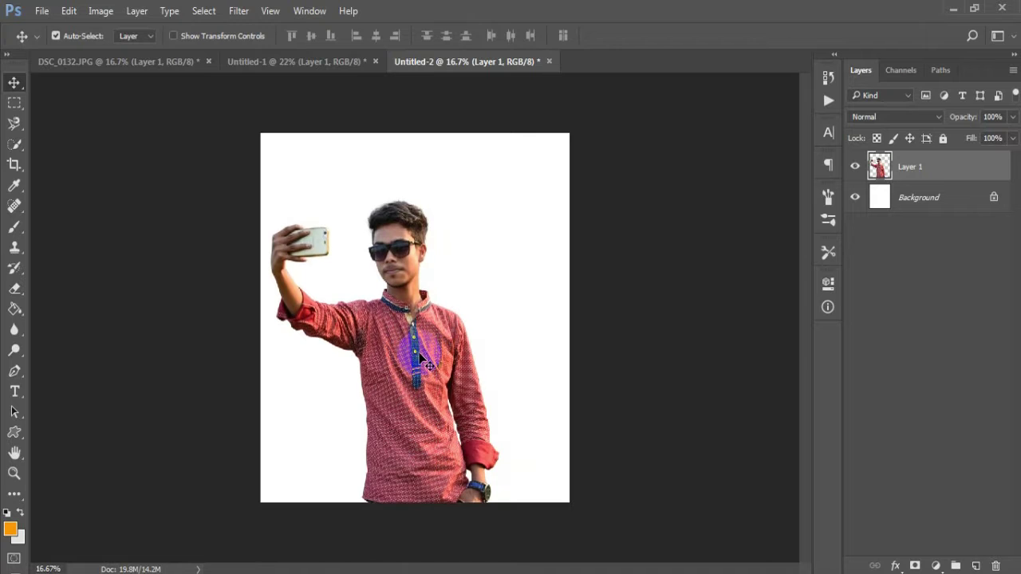
Step: Bring the woman's cutout from DSC_0132.JPG into Untitled-2 and position it beside the man at the canvas's right edge
{"action": "left_click", "coordinate": [560, 247]}
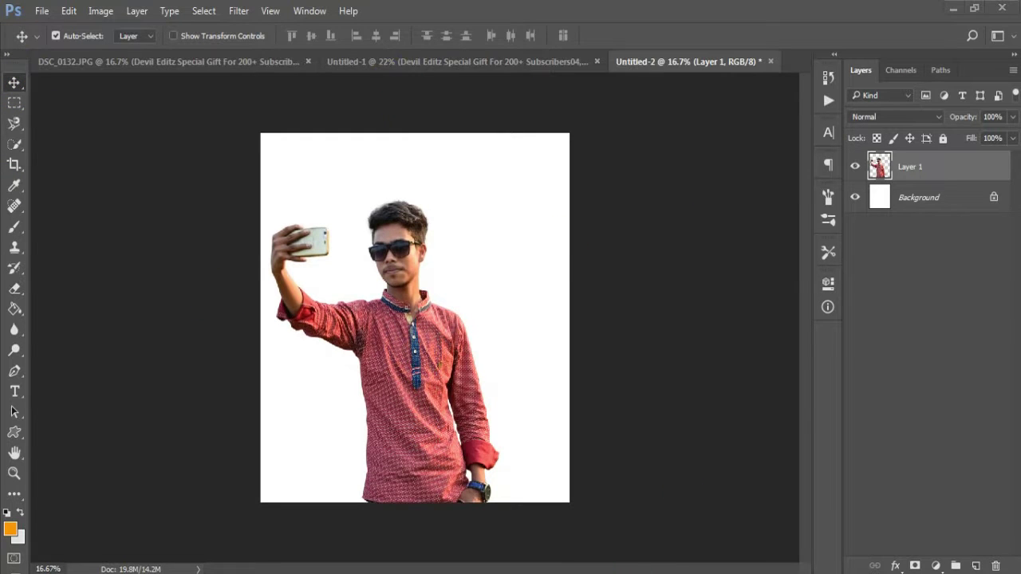
{"action": "left_click", "coordinate": [171, 65]}
{"action": "left_click_drag", "start_coordinate": [491, 339], "coordinate": [524, 407]}
{"action": "key", "text": "shift+Right"}
{"action": "key", "text": "shift+Right"}
{"action": "key", "text": "shift+Right"}
{"action": "key", "text": "shift+Right"}
{"action": "key", "text": "shift+Right"}
{"action": "key", "text": "shift+Right"}
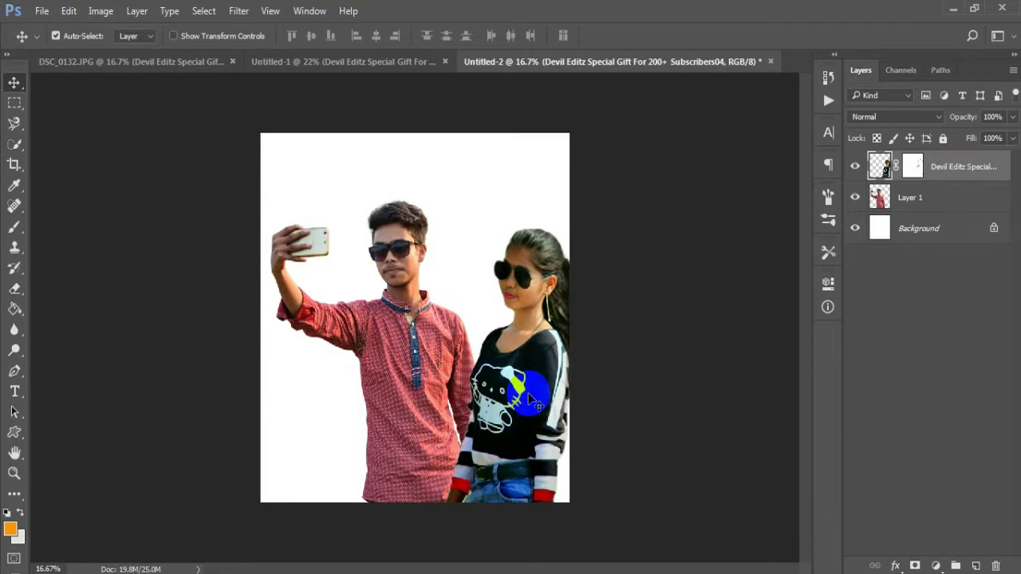
Step: Place the woman's layer beneath Layer 1 so she stands behind the man, and fine-tune her horizontal position
{"action": "left_click_drag", "start_coordinate": [958, 167], "coordinate": [948, 212]}
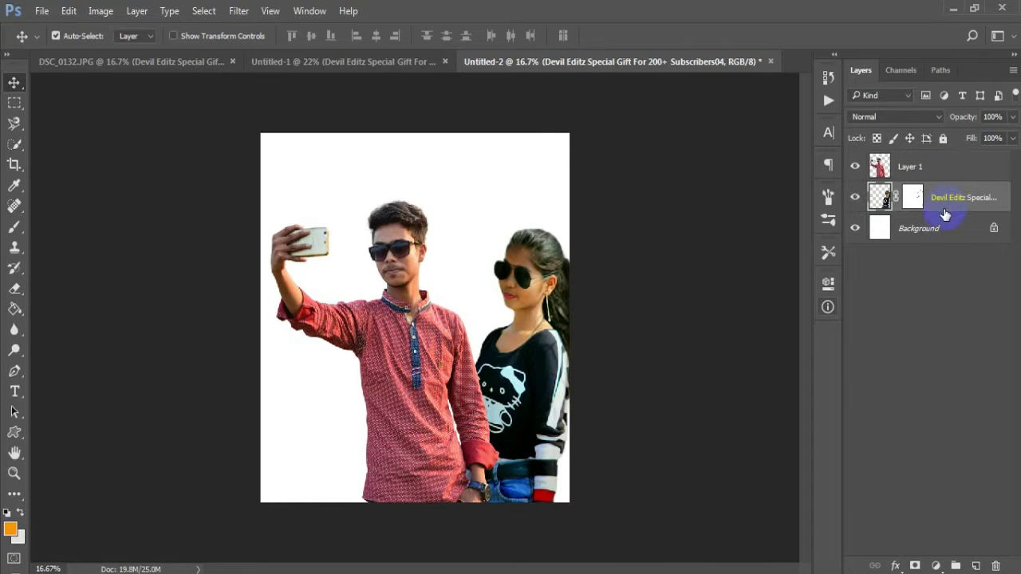
{"action": "key", "text": "shift+Left"}
{"action": "key", "text": "shift+Left"}
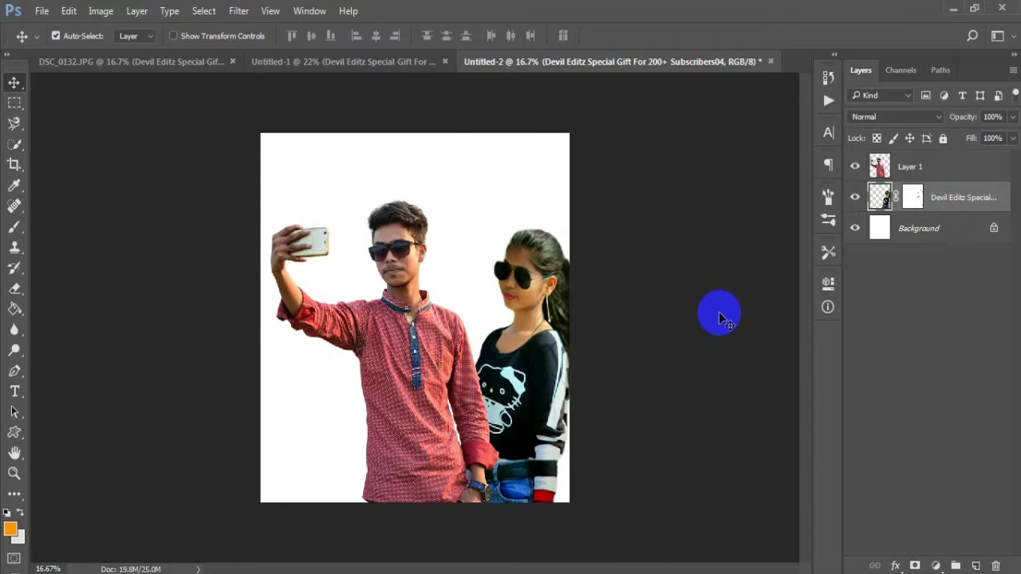
{"action": "key", "text": "shift+Right"}
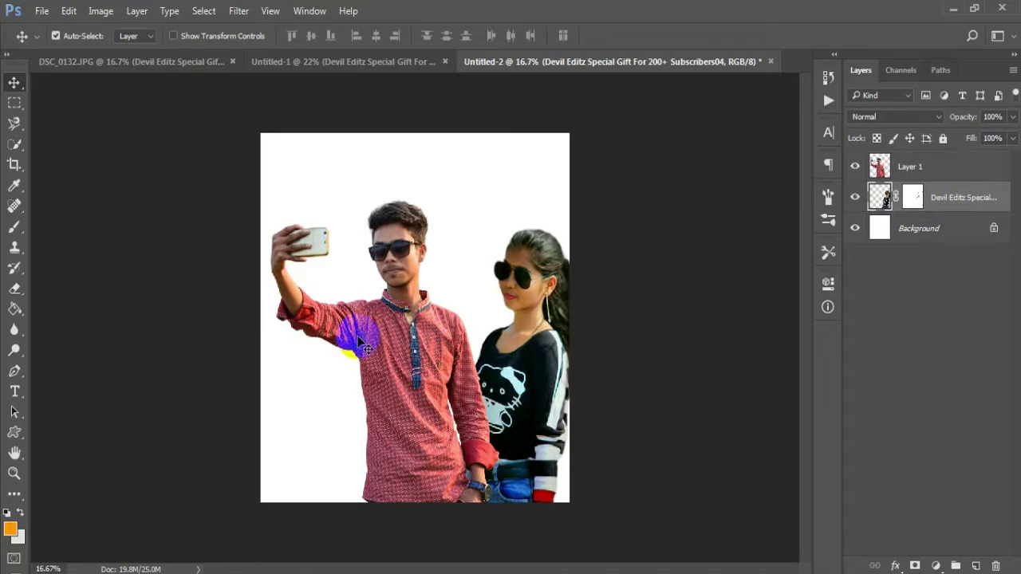
Step: Nudge the man's cutout on Layer 1 slightly left and down
{"action": "left_click", "coordinate": [399, 340]}
{"action": "key", "text": "shift+Right"}
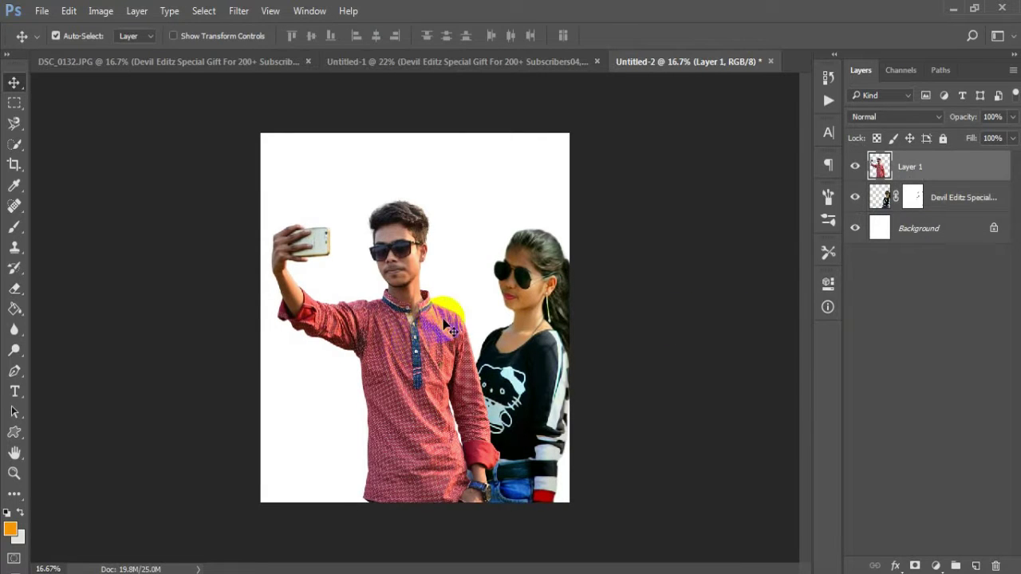
{"action": "key", "text": "ctrl"}
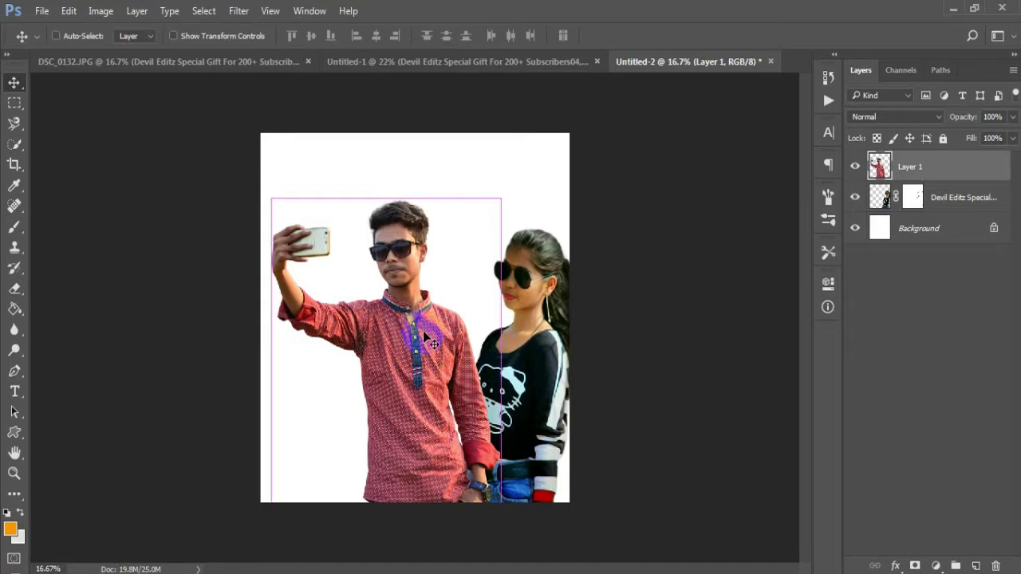
{"action": "key", "text": "ctrl+0"}
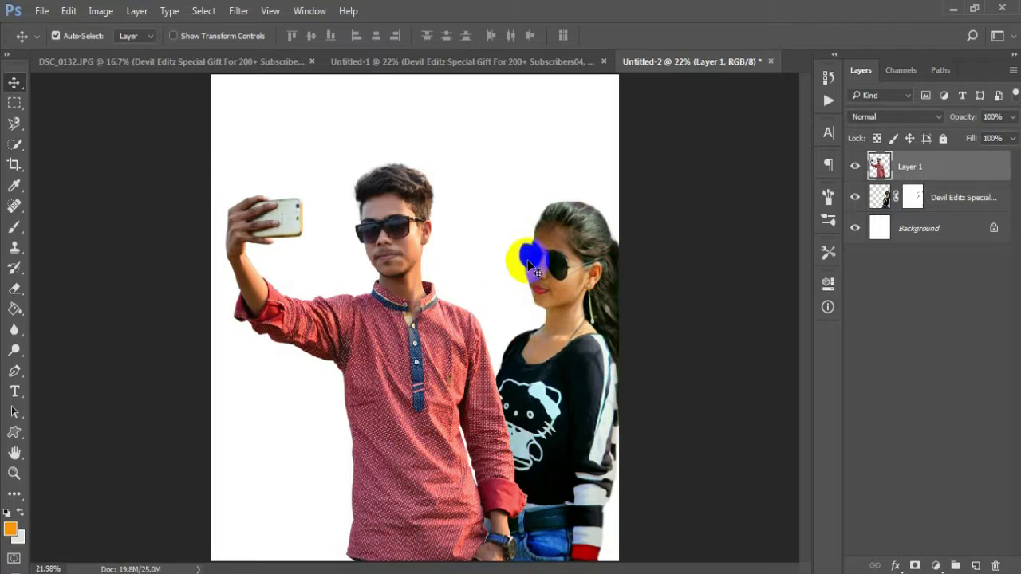
{"action": "key", "text": "shift+Left"}
{"action": "key", "text": "shift+Left"}
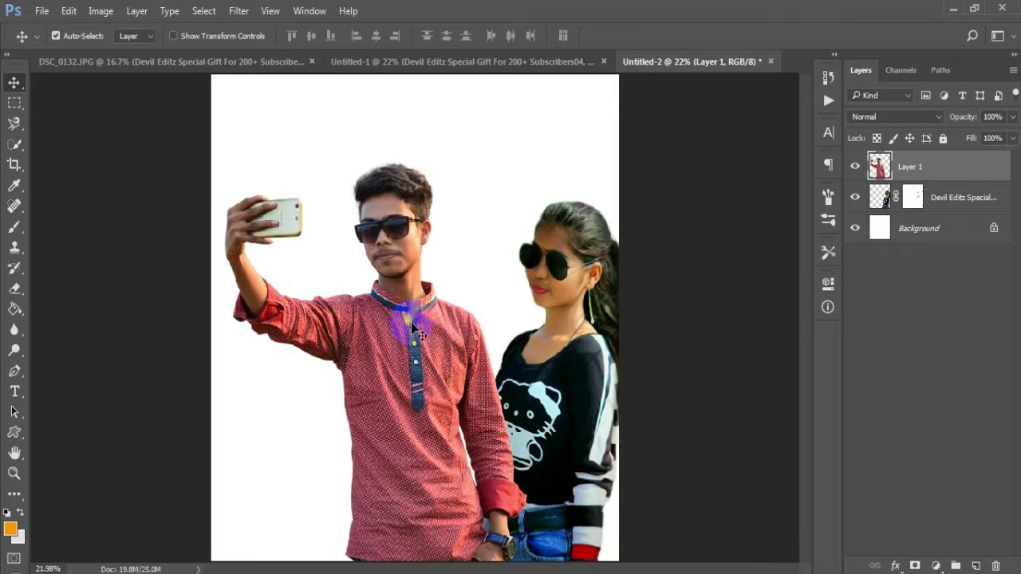
{"action": "key", "text": "Left"}
{"action": "key", "text": "Left"}
{"action": "key", "text": "Left"}
{"action": "key", "text": "Down"}
{"action": "key", "text": "Down"}
{"action": "key", "text": "Down"}
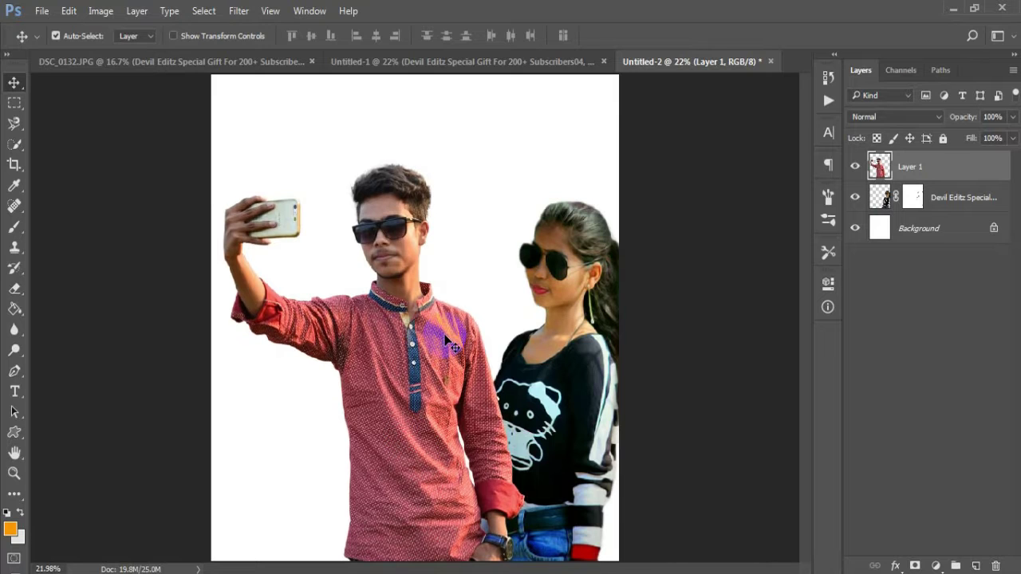
Step: Activate the Smudge tool for retouching the man's hair edges on Layer 1
{"action": "key", "text": "ctrl+space"}
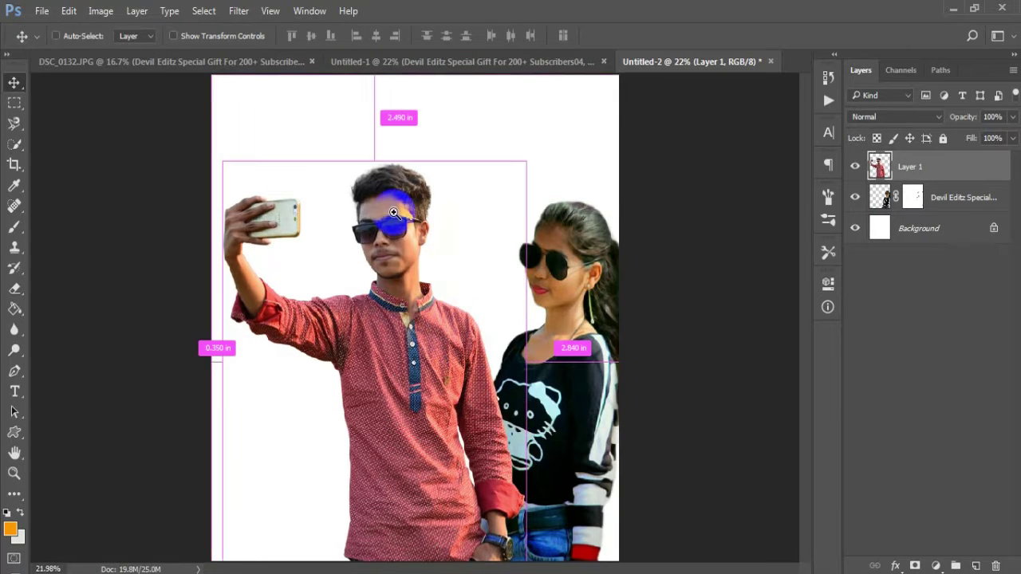
{"action": "left_click", "coordinate": [367, 193]}
{"action": "left_click", "coordinate": [363, 183]}
{"action": "left_click", "coordinate": [360, 167]}
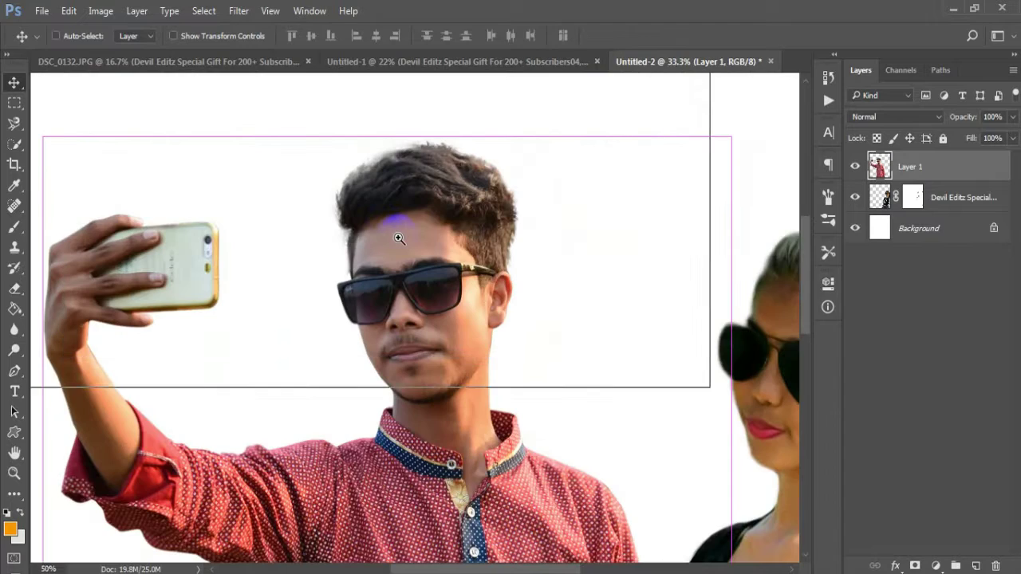
{"action": "left_click", "coordinate": [359, 203]}
{"action": "left_click", "coordinate": [363, 189]}
{"action": "left_click_drag", "start_coordinate": [380, 190], "coordinate": [393, 243]}
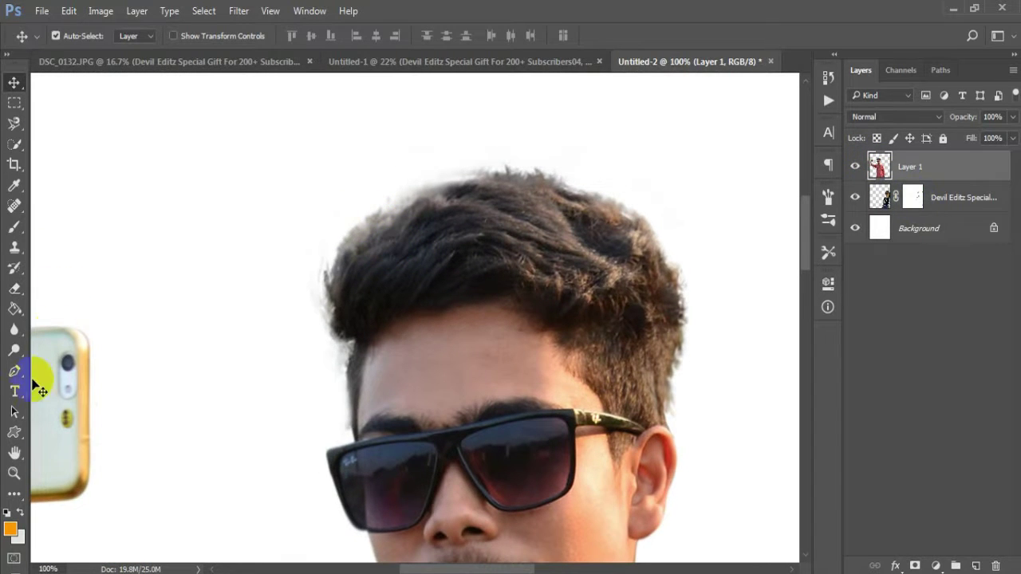
{"action": "left_click", "coordinate": [15, 333]}
{"action": "right_click", "coordinate": [15, 333]}
{"action": "left_click", "coordinate": [16, 333]}
{"action": "right_click", "coordinate": [15, 334]}
{"action": "left_click", "coordinate": [67, 360]}
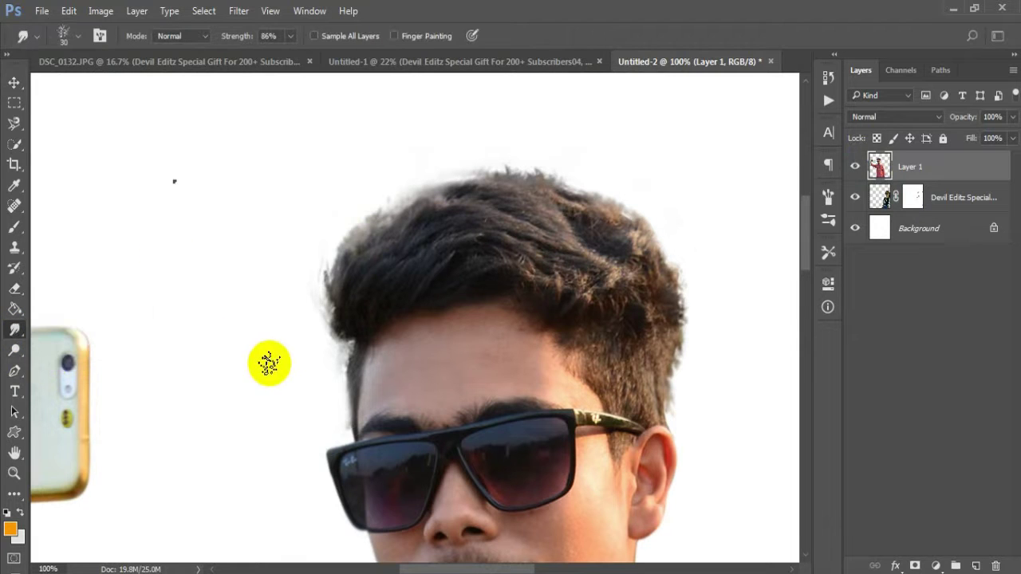
Step: Choose the 39 px textured brush for the Smudge tool, undo a trial stroke on the hair and set the strength to 68%
{"action": "right_click", "coordinate": [267, 360]}
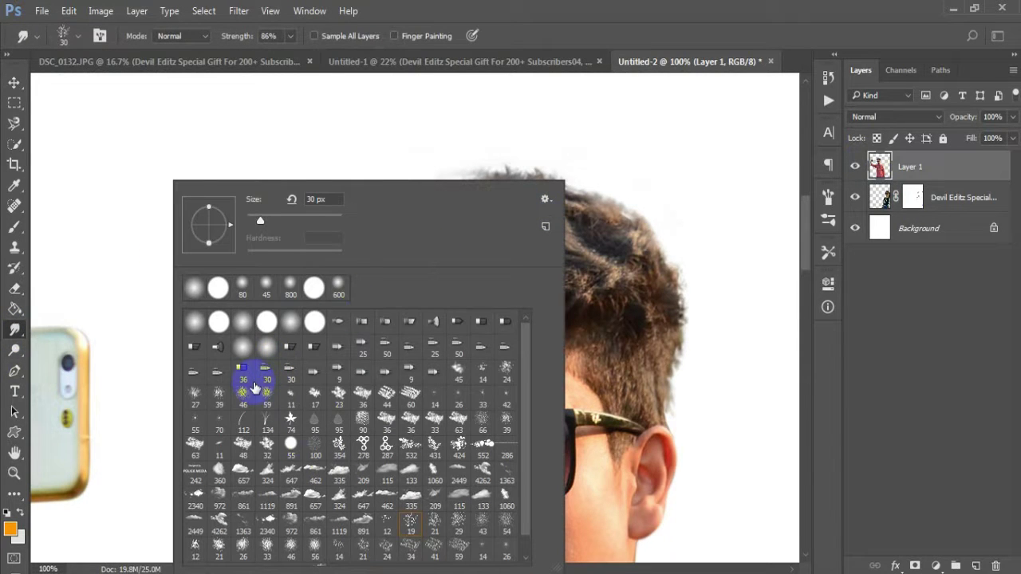
{"action": "double_click", "coordinate": [220, 398]}
{"action": "mouse_move", "coordinate": [319, 249]}
{"action": "left_mouse_down"}
{"action": "mouse_move", "coordinate": [422, 216]}
{"action": "mouse_move", "coordinate": [357, 234]}
{"action": "mouse_move", "coordinate": [422, 157]}
{"action": "left_mouse_up"}
{"action": "key", "text": "ctrl+z"}
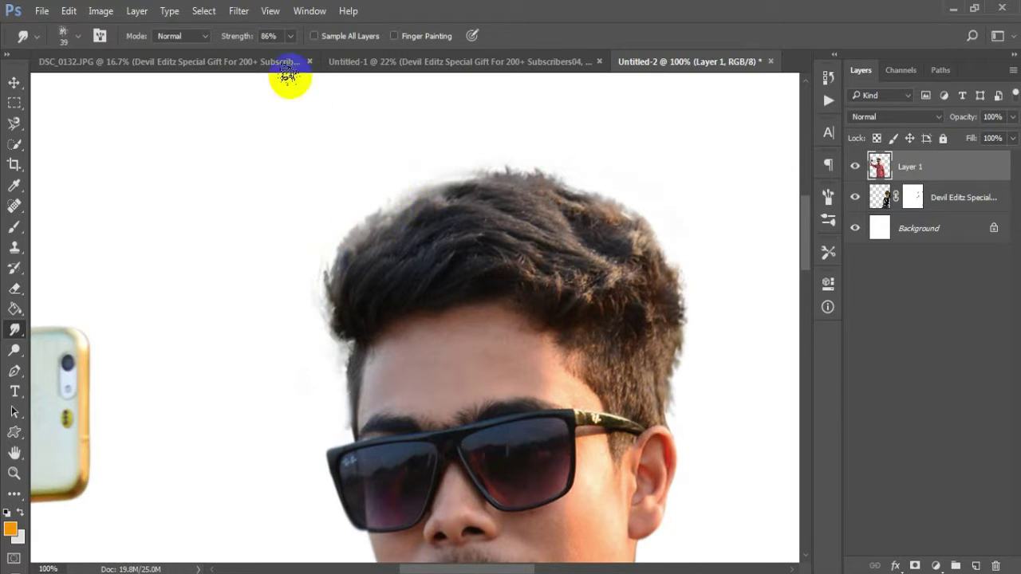
{"action": "left_click_drag", "start_coordinate": [227, 38], "coordinate": [225, 38]}
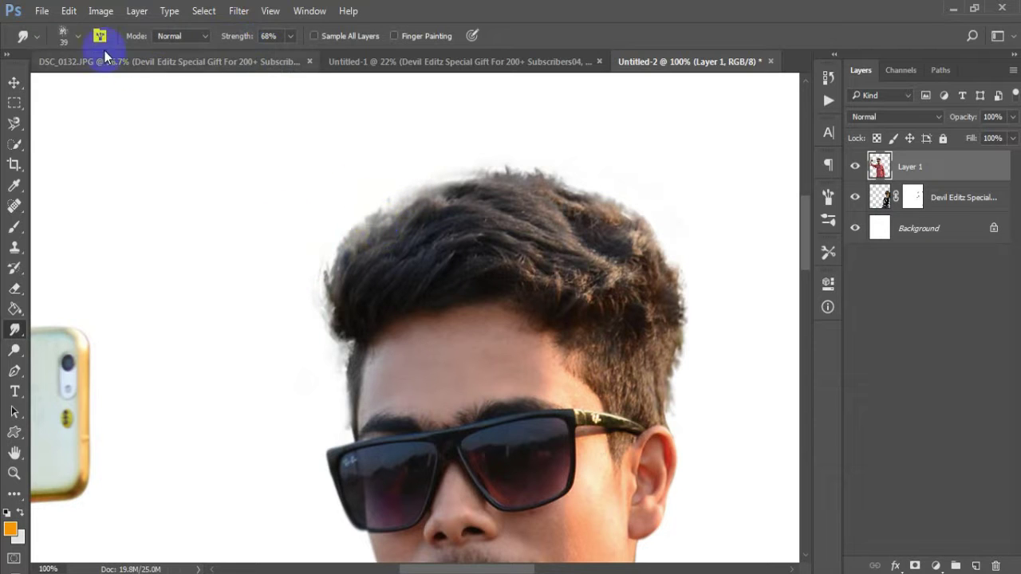
{"action": "left_click", "coordinate": [78, 36]}
{"action": "left_click", "coordinate": [79, 36]}
Step: Enlarge the smudge brush to 50 px and smudge the front-left edge of the man's hair outward
{"action": "key", "text": "bracketright"}
{"action": "key", "text": "bracketright"}
{"action": "key", "text": "bracketright"}
{"action": "mouse_move", "coordinate": [388, 248]}
{"action": "left_mouse_down"}
{"action": "mouse_move", "coordinate": [339, 239]}
{"action": "mouse_move", "coordinate": [362, 205]}
{"action": "mouse_move", "coordinate": [380, 203]}
{"action": "mouse_move", "coordinate": [368, 211]}
{"action": "left_mouse_up"}
{"action": "right_click", "coordinate": [321, 177]}
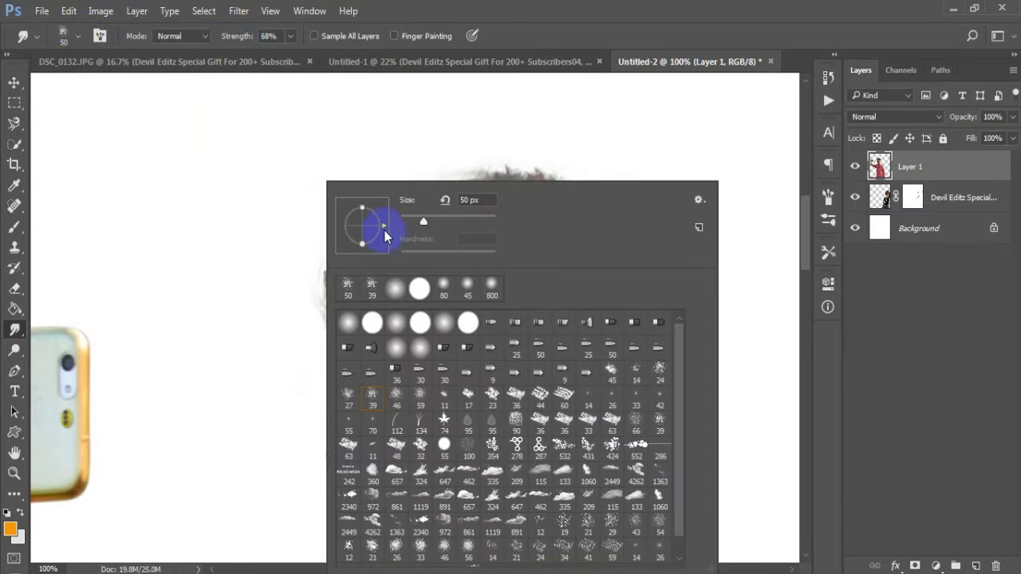
{"action": "left_click", "coordinate": [396, 119]}
Step: Reduce the smudge brush to 35 px and smudge the top edge of the man's hair outward
{"action": "key", "text": "bracketleft"}
{"action": "key", "text": "bracketleft"}
{"action": "key", "text": "bracketleft"}
{"action": "mouse_move", "coordinate": [445, 176]}
{"action": "left_mouse_down"}
{"action": "mouse_move", "coordinate": [518, 166]}
{"action": "mouse_move", "coordinate": [503, 179]}
{"action": "mouse_move", "coordinate": [545, 156]}
{"action": "mouse_move", "coordinate": [536, 170]}
{"action": "mouse_move", "coordinate": [555, 178]}
{"action": "mouse_move", "coordinate": [546, 182]}
{"action": "mouse_move", "coordinate": [645, 212]}
{"action": "mouse_move", "coordinate": [659, 234]}
{"action": "left_mouse_up"}
Step: Smudge the hair outward along the side of the man's head above his ear
{"action": "key", "text": "space"}
{"action": "left_click", "coordinate": [546, 232], "text": "ctrl"}
{"action": "mouse_move", "coordinate": [631, 308]}
{"action": "left_mouse_down"}
{"action": "mouse_move", "coordinate": [266, 303]}
{"action": "mouse_move", "coordinate": [278, 255]}
{"action": "left_mouse_up"}
{"action": "mouse_move", "coordinate": [423, 239]}
{"action": "left_mouse_down"}
{"action": "mouse_move", "coordinate": [500, 319]}
{"action": "mouse_move", "coordinate": [466, 326]}
{"action": "mouse_move", "coordinate": [465, 448]}
{"action": "mouse_move", "coordinate": [455, 444]}
{"action": "mouse_move", "coordinate": [479, 325]}
{"action": "mouse_move", "coordinate": [509, 304]}
{"action": "mouse_move", "coordinate": [476, 282]}
{"action": "mouse_move", "coordinate": [485, 328]}
{"action": "mouse_move", "coordinate": [469, 332]}
{"action": "mouse_move", "coordinate": [485, 408]}
{"action": "mouse_move", "coordinate": [461, 293]}
{"action": "mouse_move", "coordinate": [465, 371]}
{"action": "mouse_move", "coordinate": [502, 443]}
{"action": "left_mouse_up"}
{"action": "key", "text": "space"}
{"action": "key", "text": "space"}
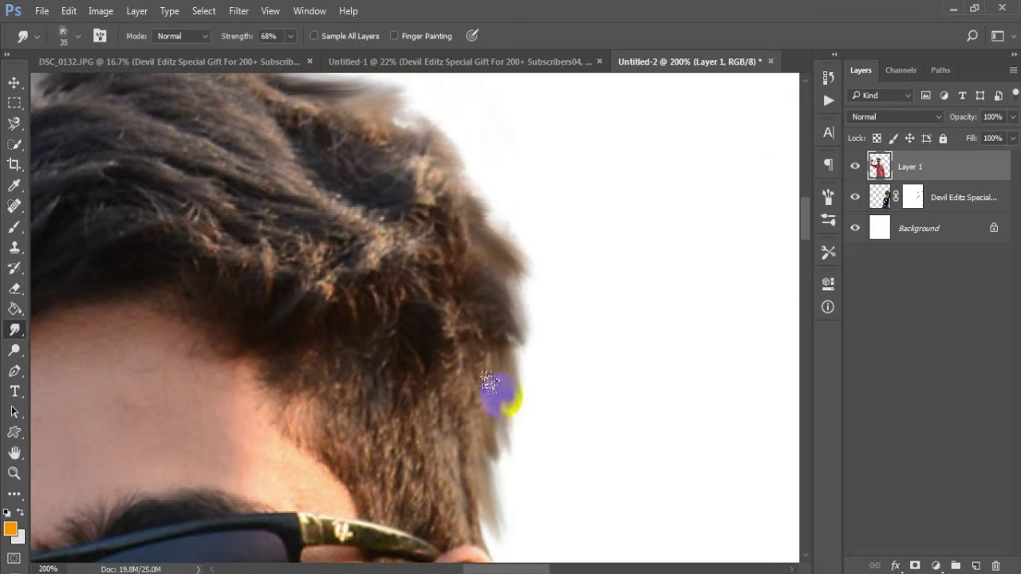
{"action": "left_click_drag", "start_coordinate": [489, 383], "coordinate": [514, 441]}
{"action": "left_click_drag", "start_coordinate": [492, 341], "coordinate": [519, 343]}
{"action": "mouse_move", "coordinate": [487, 289]}
{"action": "left_mouse_down"}
{"action": "mouse_move", "coordinate": [508, 284]}
{"action": "mouse_move", "coordinate": [537, 317]}
{"action": "left_mouse_up"}
Step: Smudge the upper-right hair edge outward to form soft strands
{"action": "key", "text": "space"}
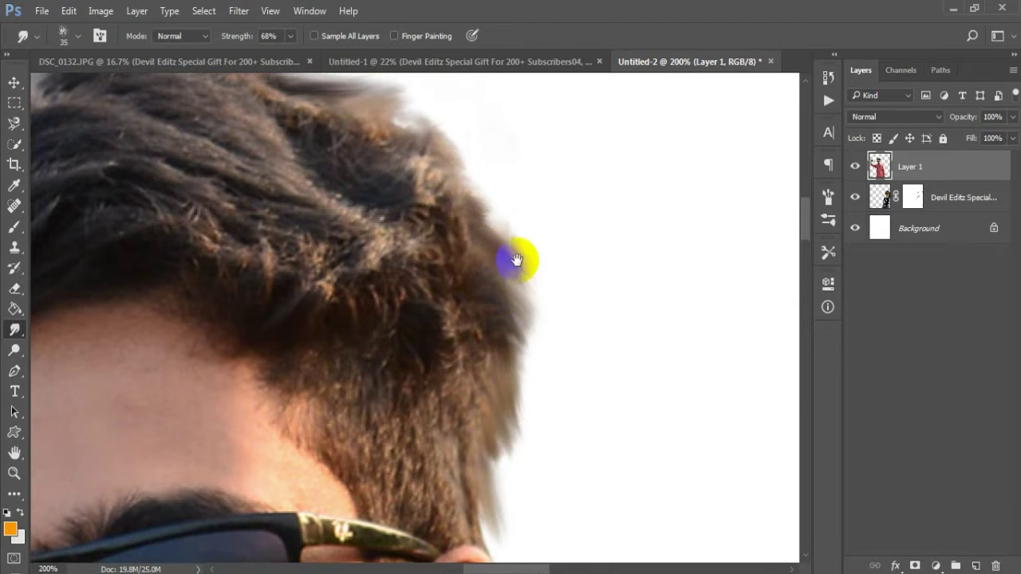
{"action": "left_click_drag", "start_coordinate": [517, 260], "coordinate": [552, 363]}
{"action": "left_click_drag", "start_coordinate": [513, 300], "coordinate": [550, 339]}
{"action": "left_click_drag", "start_coordinate": [492, 280], "coordinate": [514, 282]}
{"action": "left_click_drag", "start_coordinate": [449, 232], "coordinate": [468, 208]}
{"action": "key", "text": "space"}
{"action": "left_click_drag", "start_coordinate": [452, 276], "coordinate": [608, 344]}
{"action": "mouse_move", "coordinate": [519, 268]}
{"action": "left_mouse_down"}
{"action": "mouse_move", "coordinate": [527, 241]}
{"action": "mouse_move", "coordinate": [526, 259]}
{"action": "mouse_move", "coordinate": [557, 250]}
{"action": "left_mouse_up"}
{"action": "left_click_drag", "start_coordinate": [471, 235], "coordinate": [529, 221]}
Step: Extend soft strands along the crown and top outline of the man's hair with the Smudge tool
{"action": "key", "text": "space"}
{"action": "left_click_drag", "start_coordinate": [440, 279], "coordinate": [554, 279]}
{"action": "left_click_drag", "start_coordinate": [518, 229], "coordinate": [552, 206]}
{"action": "key", "text": "space"}
{"action": "left_click_drag", "start_coordinate": [474, 273], "coordinate": [545, 248]}
{"action": "left_click_drag", "start_coordinate": [455, 209], "coordinate": [482, 176]}
{"action": "key", "text": "space"}
{"action": "mouse_move", "coordinate": [446, 262]}
{"action": "left_mouse_down"}
{"action": "mouse_move", "coordinate": [520, 216]}
{"action": "mouse_move", "coordinate": [474, 165]}
{"action": "left_mouse_up"}
{"action": "left_click_drag", "start_coordinate": [432, 218], "coordinate": [416, 192]}
{"action": "mouse_move", "coordinate": [441, 202]}
{"action": "left_mouse_down"}
{"action": "mouse_move", "coordinate": [411, 188]}
{"action": "mouse_move", "coordinate": [433, 179]}
{"action": "left_mouse_up"}
{"action": "left_click_drag", "start_coordinate": [396, 237], "coordinate": [386, 205]}
{"action": "left_click_drag", "start_coordinate": [432, 193], "coordinate": [427, 179]}
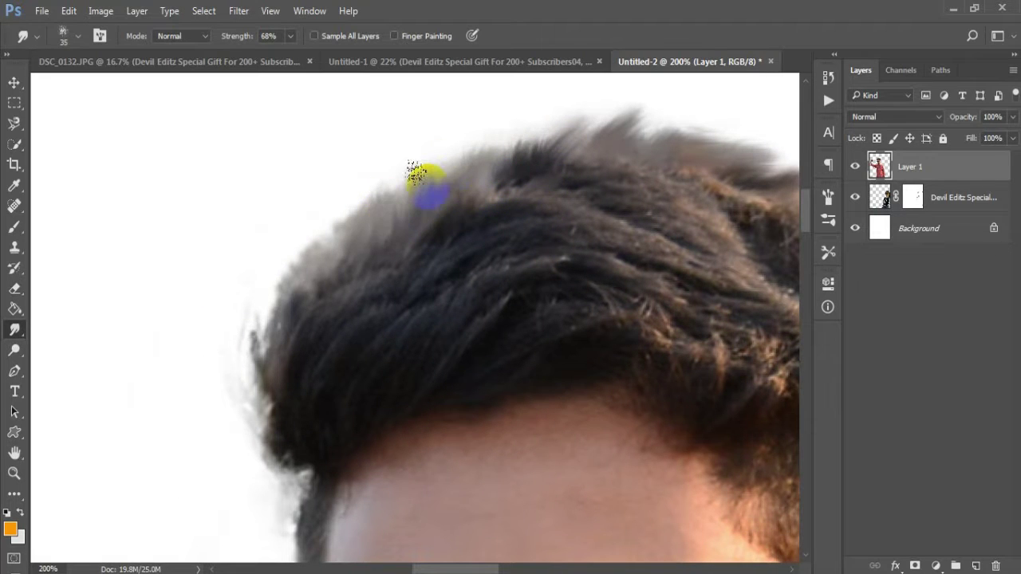
Step: Smudge the front-left outline of the man's hair outward into soft strands
{"action": "key", "text": "space"}
{"action": "left_click_drag", "start_coordinate": [425, 268], "coordinate": [608, 228]}
{"action": "key", "text": "space"}
{"action": "mouse_move", "coordinate": [527, 253]}
{"action": "left_mouse_down"}
{"action": "mouse_move", "coordinate": [501, 201]}
{"action": "mouse_move", "coordinate": [457, 169]}
{"action": "left_mouse_up"}
{"action": "mouse_move", "coordinate": [465, 297]}
{"action": "left_mouse_down"}
{"action": "mouse_move", "coordinate": [445, 209]}
{"action": "mouse_move", "coordinate": [454, 227]}
{"action": "left_mouse_up"}
{"action": "left_click_drag", "start_coordinate": [463, 339], "coordinate": [423, 231]}
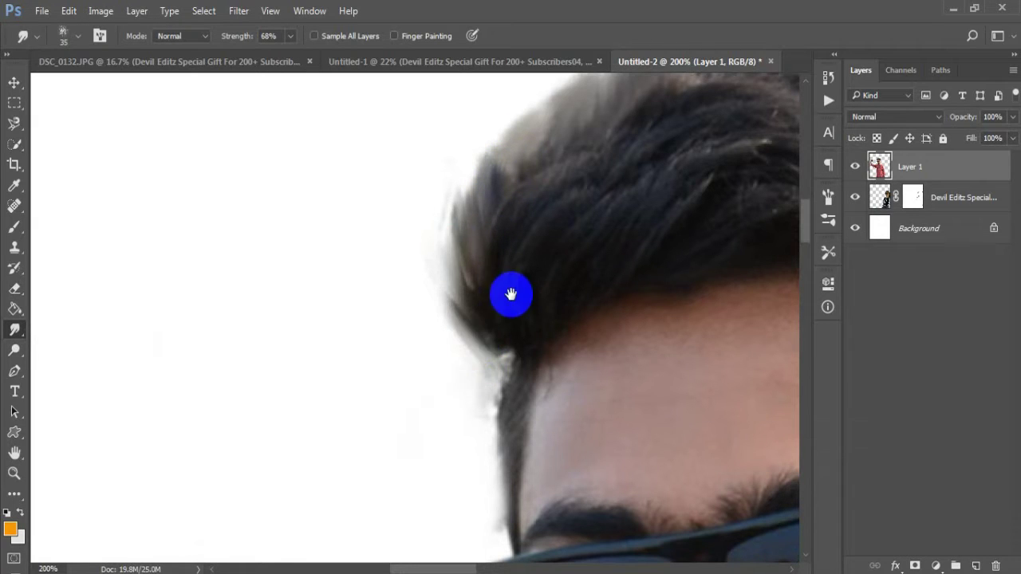
Step: Smudge the edge of the man's left-hand sideburn down to the sunglasses
{"action": "key", "text": "space"}
{"action": "left_click_drag", "start_coordinate": [512, 310], "coordinate": [507, 206]}
{"action": "left_click_drag", "start_coordinate": [501, 263], "coordinate": [485, 262]}
{"action": "left_click_drag", "start_coordinate": [493, 317], "coordinate": [474, 319]}
{"action": "left_click_drag", "start_coordinate": [491, 375], "coordinate": [474, 397]}
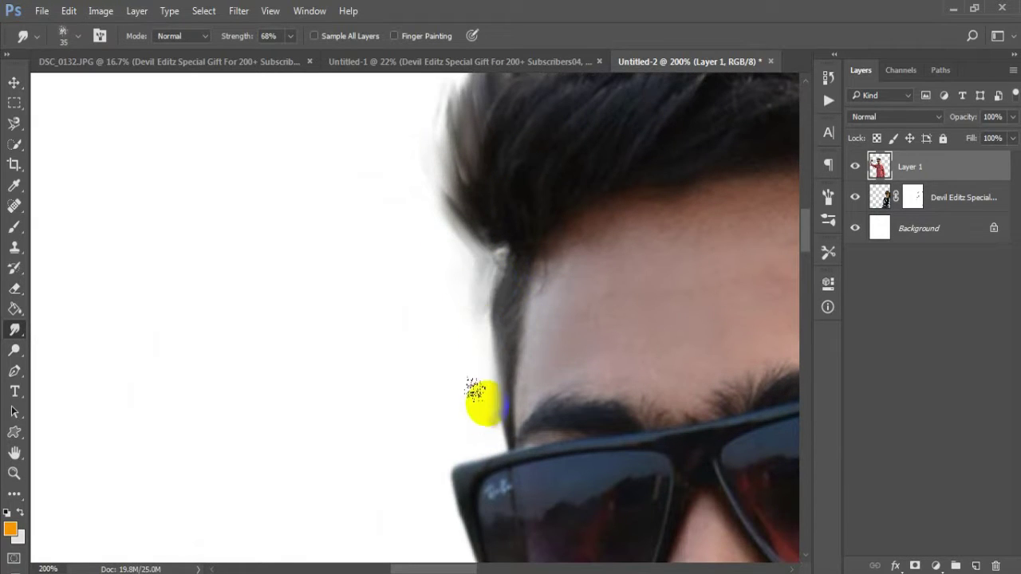
{"action": "key", "text": "ctrl+0"}
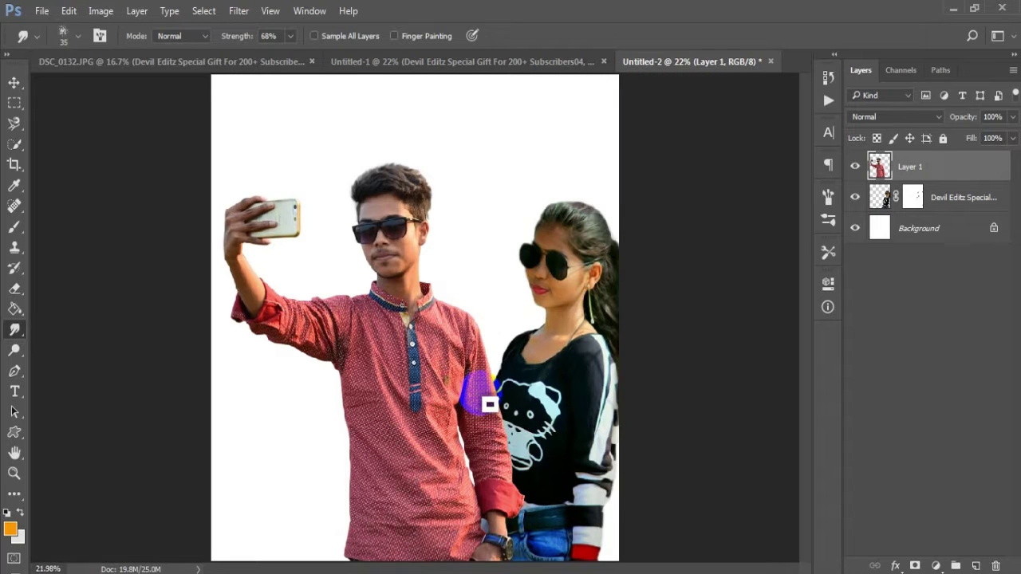
Step: Add a Brightness/Contrast adjustment layer directly above the woman's layer
{"action": "left_click", "coordinate": [14, 83]}
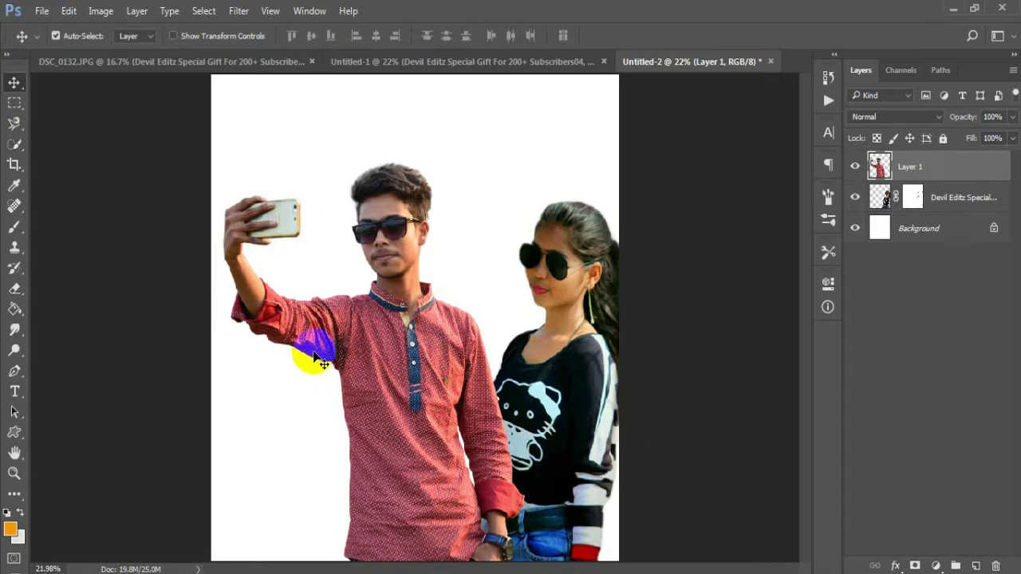
{"action": "left_click", "coordinate": [950, 173]}
{"action": "left_click", "coordinate": [958, 197]}
{"action": "left_click", "coordinate": [946, 172]}
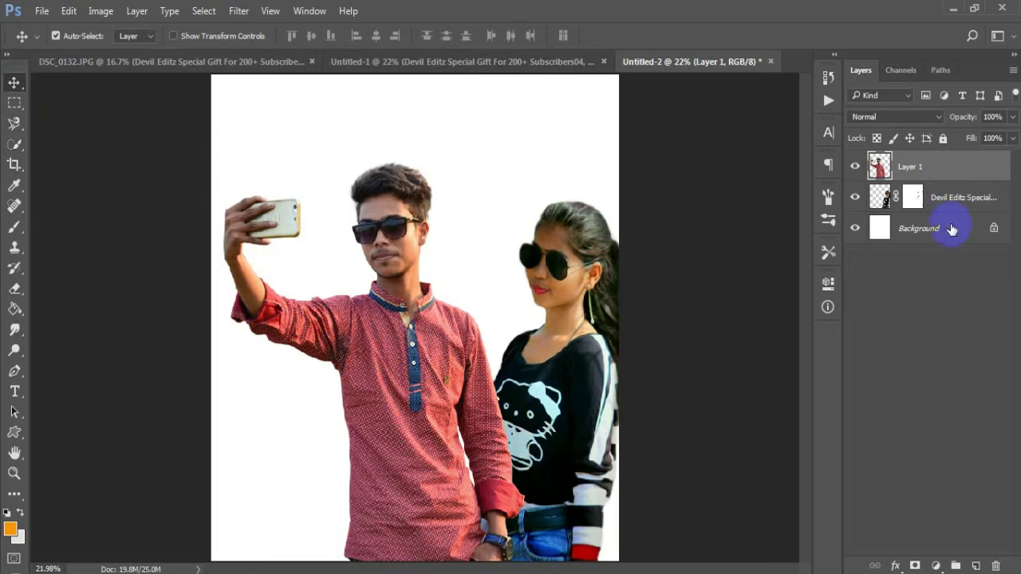
{"action": "left_click", "coordinate": [954, 197]}
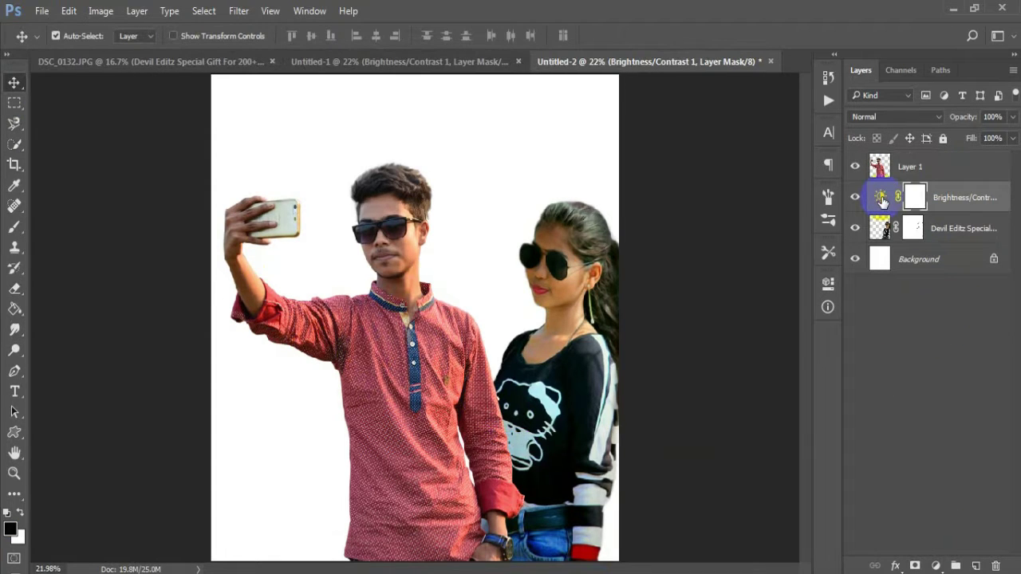
{"action": "left_click", "coordinate": [881, 200]}
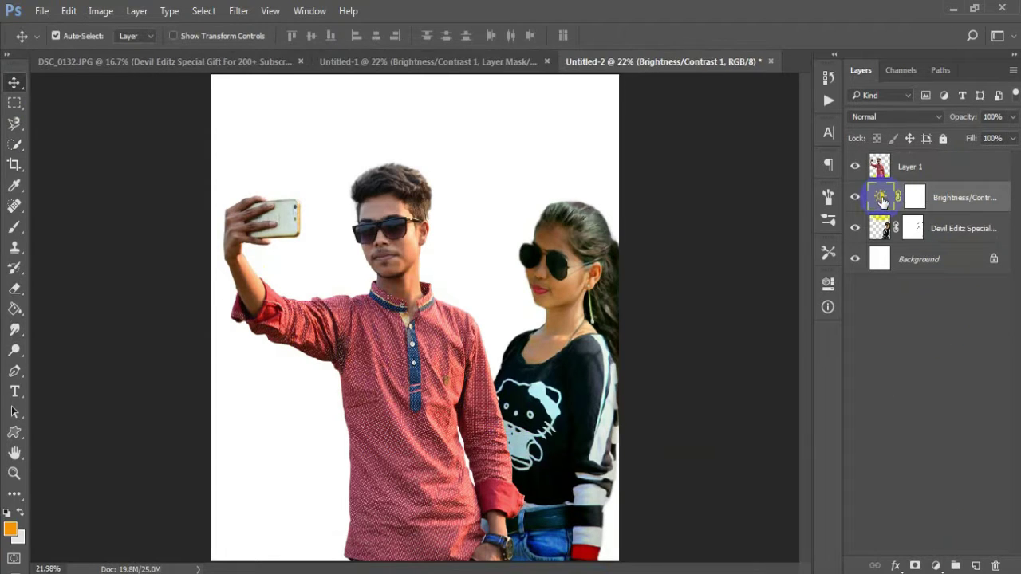
Step: Clip the Brightness/Contrast adjustment to the woman's layer and check its effect
{"action": "scroll", "coordinate": [539, 248], "scroll_direction": "up", "scroll_amount": 1}
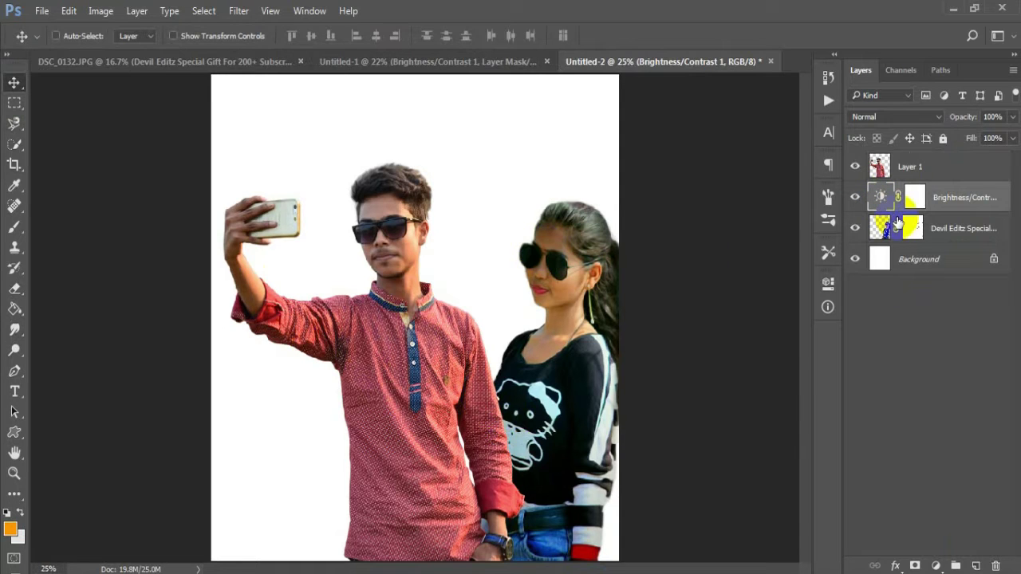
{"action": "left_click", "coordinate": [957, 208], "text": "alt"}
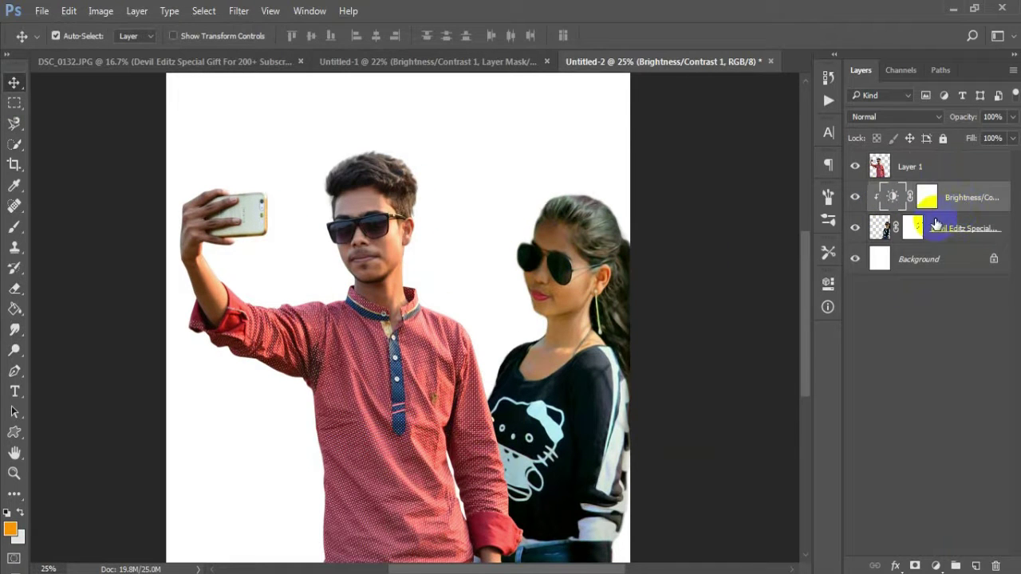
{"action": "left_click", "coordinate": [856, 199]}
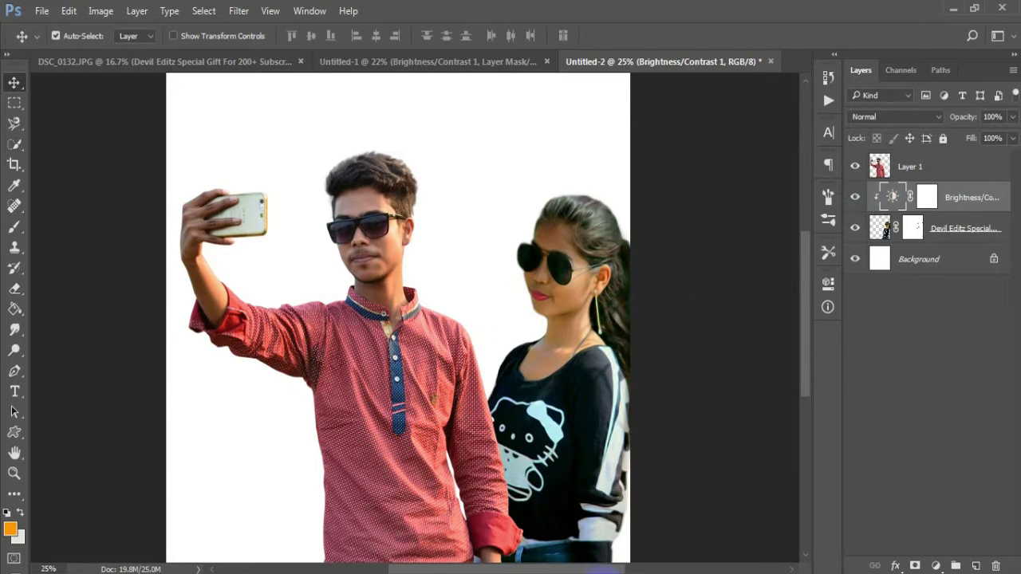
Step: Bring the landscape from DSC_0132.JPG into Untitled-2, align it to fill the canvas and place its layer just above Background
{"action": "left_click", "coordinate": [142, 61]}
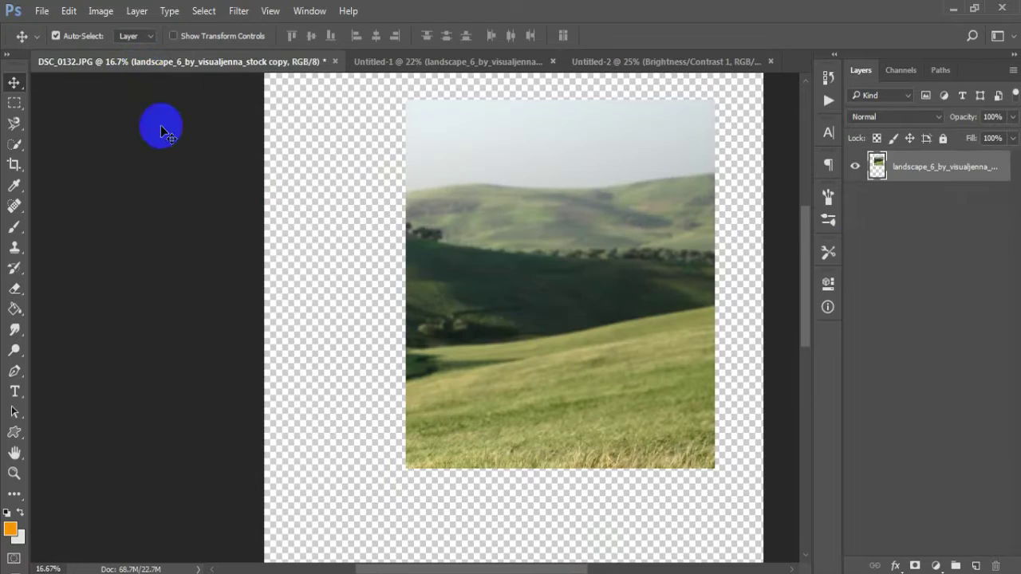
{"action": "left_click_drag", "start_coordinate": [528, 335], "coordinate": [439, 269]}
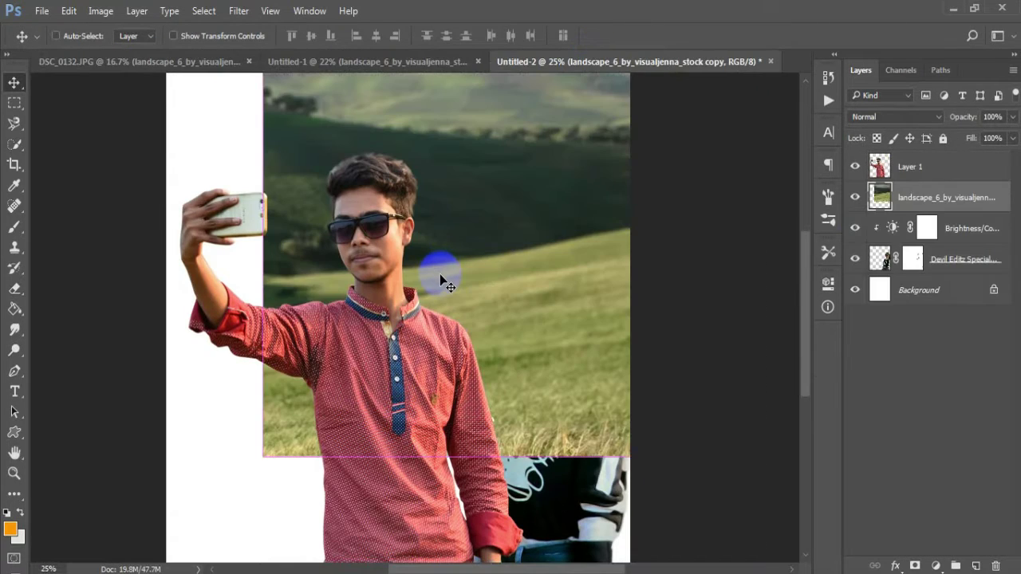
{"action": "key", "text": "ctrl+minus"}
{"action": "key", "text": "ctrl+minus"}
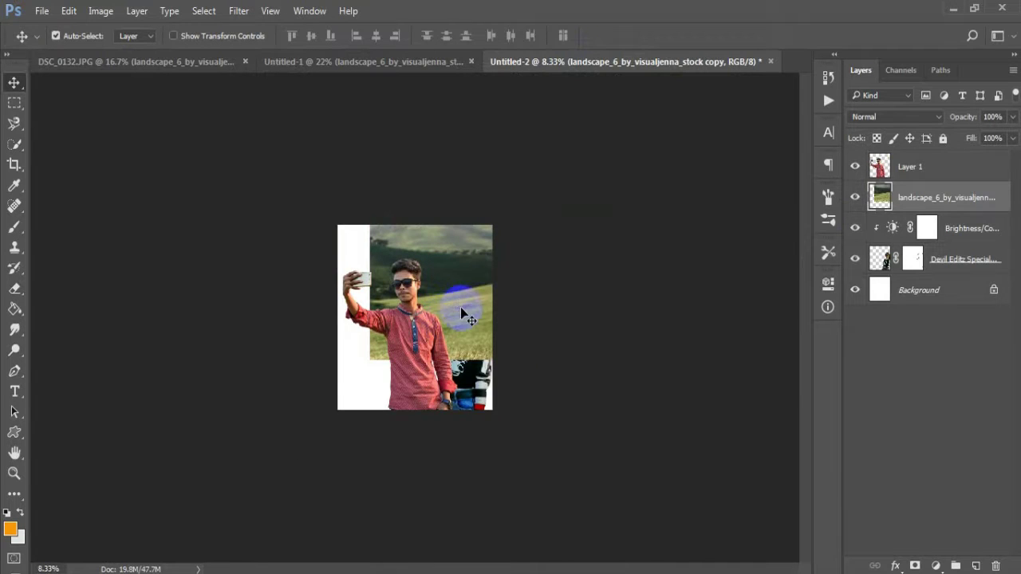
{"action": "mouse_move", "coordinate": [457, 311]}
{"action": "left_mouse_down"}
{"action": "mouse_move", "coordinate": [444, 288]}
{"action": "mouse_move", "coordinate": [440, 315]}
{"action": "left_mouse_up"}
{"action": "left_click_drag", "start_coordinate": [950, 205], "coordinate": [905, 303]}
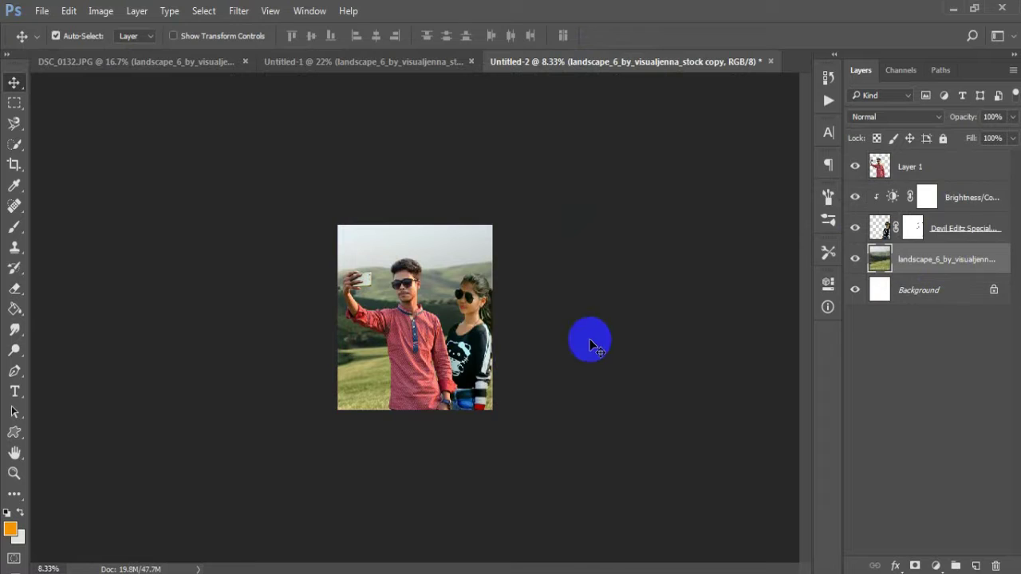
{"action": "key", "text": "ctrl+plus"}
{"action": "key", "text": "ctrl+plus"}
{"action": "key", "text": "ctrl+plus"}
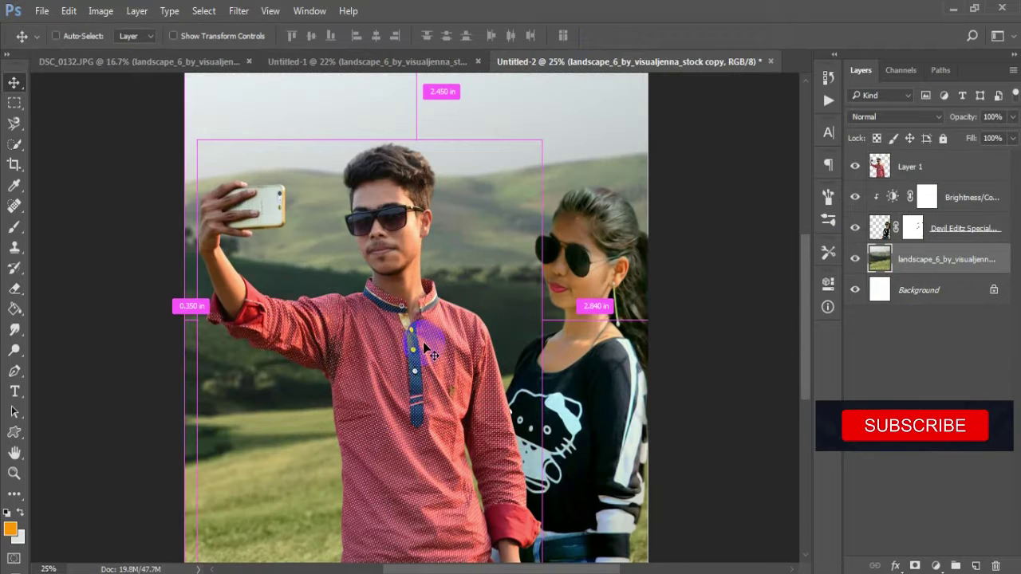
{"action": "key", "text": "ctrl+t"}
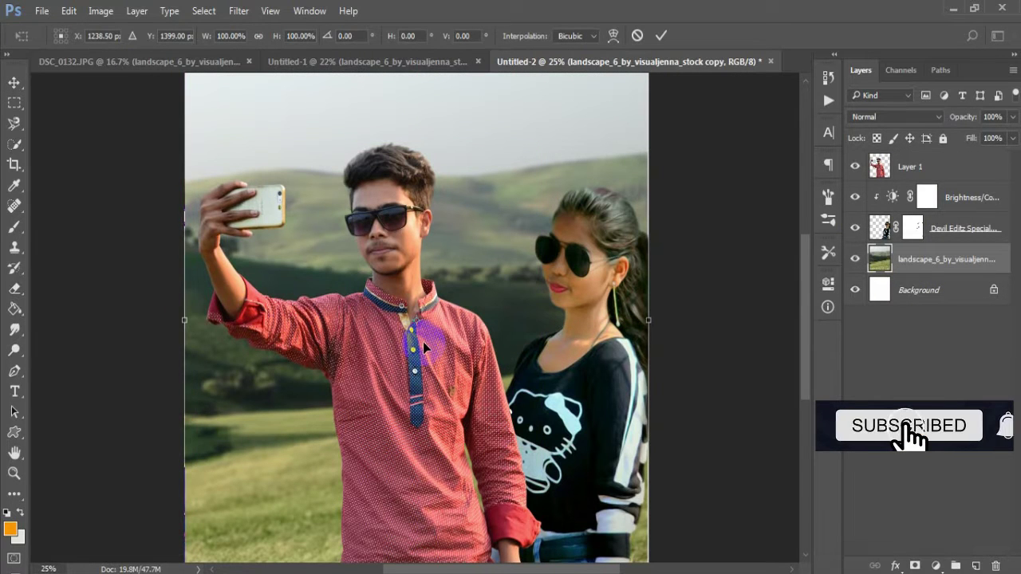
{"action": "left_click_drag", "start_coordinate": [181, 319], "coordinate": [178, 325]}
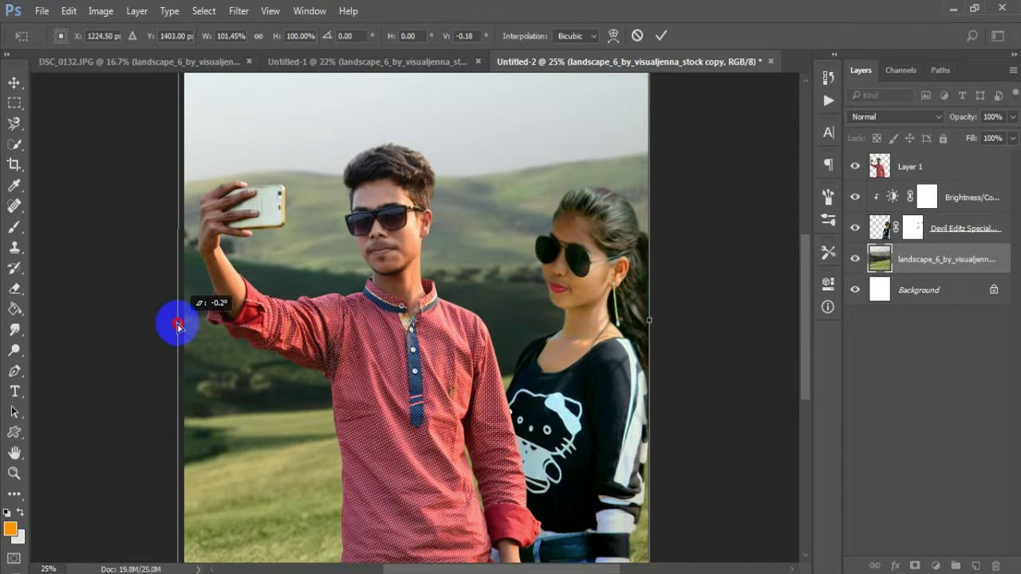
{"action": "left_click", "coordinate": [638, 36]}
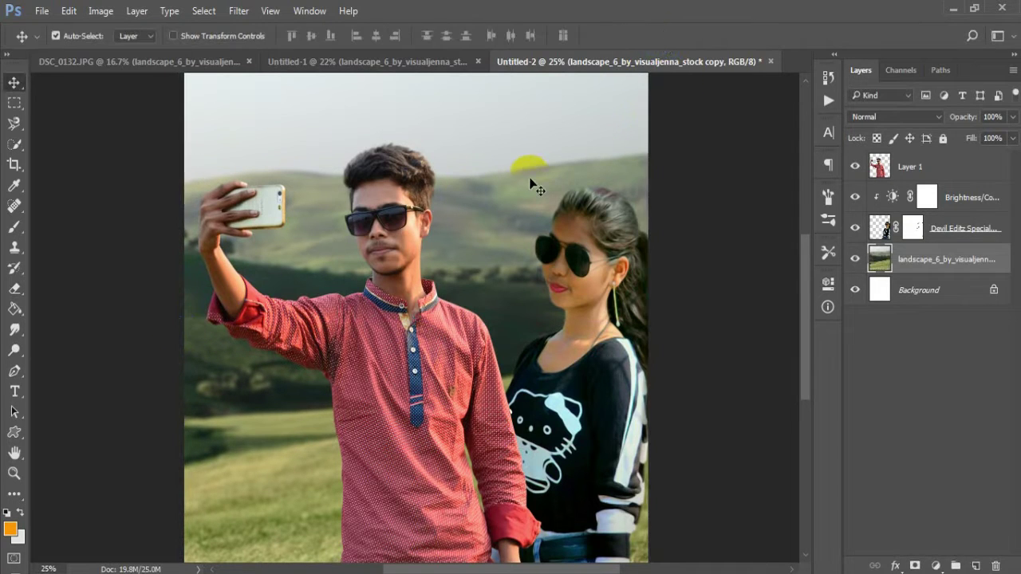
Step: Stretch the landscape layer to 101.90% width and shift it to X 1234 px so it overlaps both side edges of the canvas
{"action": "key", "text": "ctrl+t"}
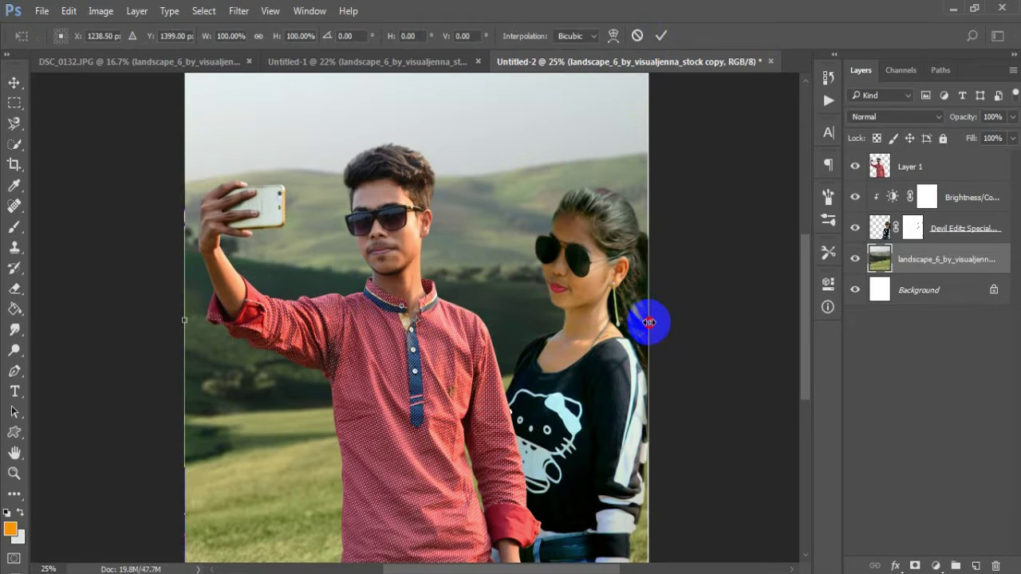
{"action": "left_click_drag", "start_coordinate": [650, 322], "coordinate": [654, 323]}
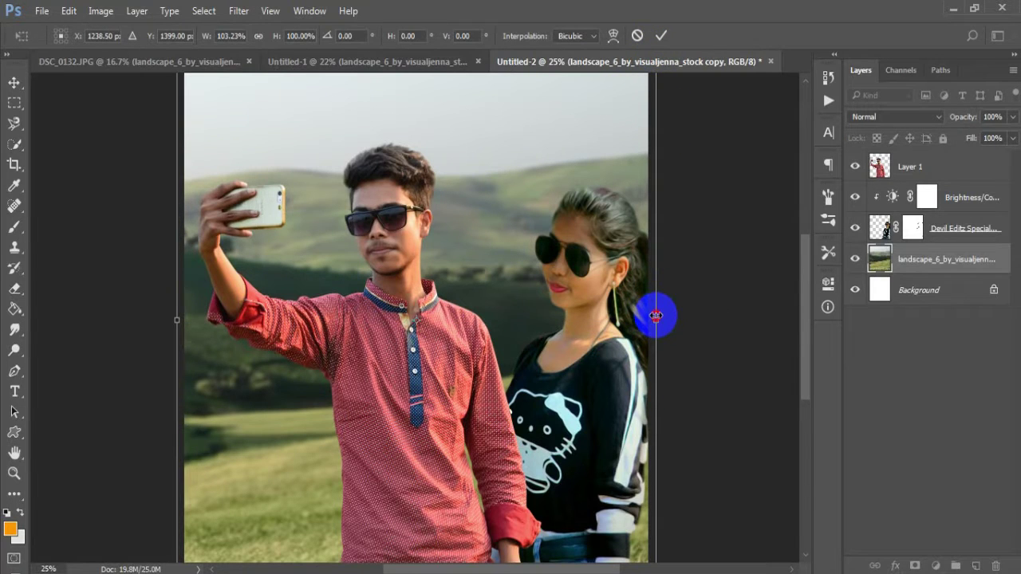
{"action": "left_click_drag", "start_coordinate": [653, 316], "coordinate": [653, 316]}
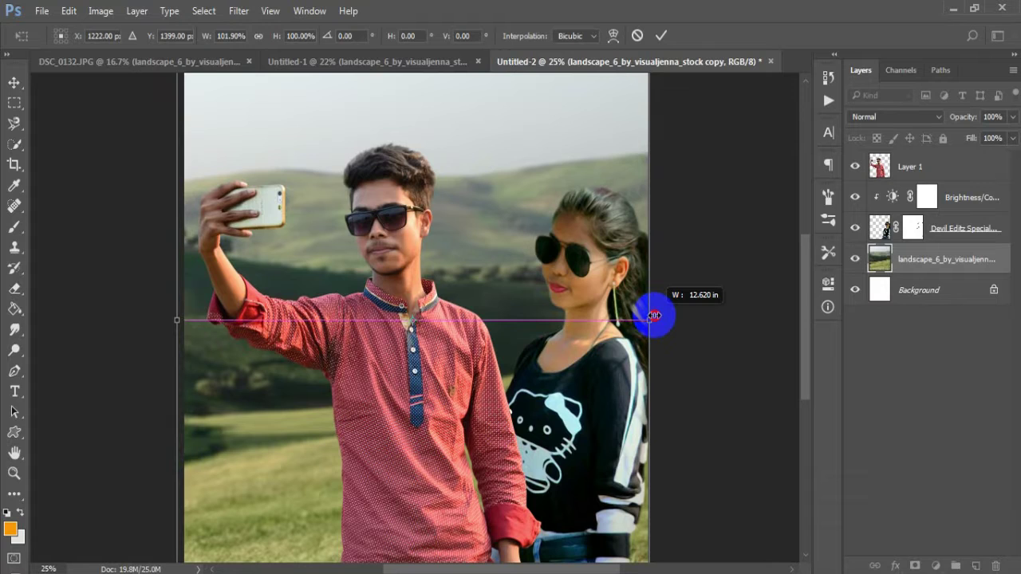
{"action": "left_click_drag", "start_coordinate": [654, 316], "coordinate": [653, 316]}
{"action": "key", "text": "Right"}
{"action": "key", "text": "Right"}
{"action": "key", "text": "Right"}
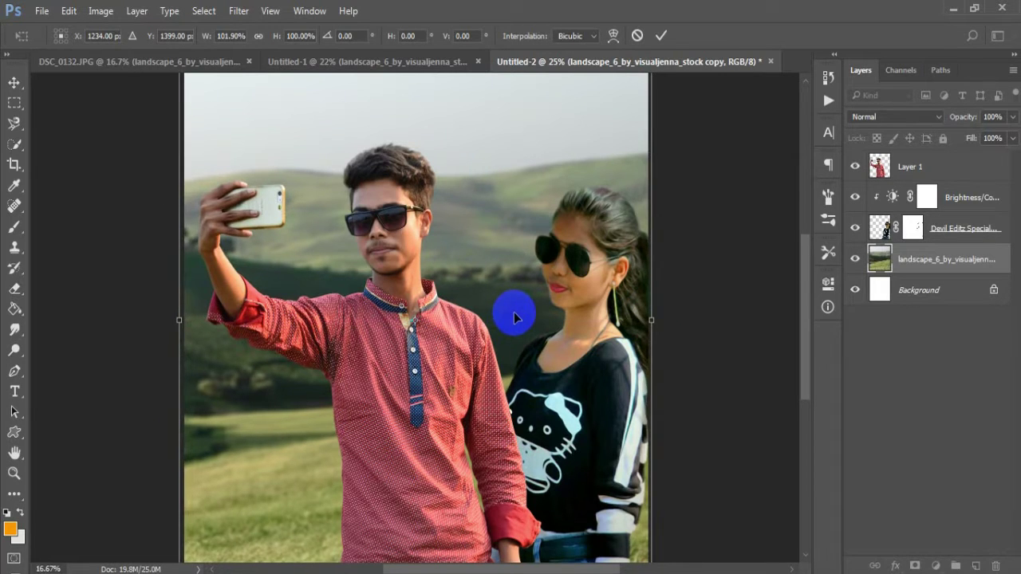
{"action": "key", "text": "ctrl+minus"}
{"action": "key", "text": "ctrl+minus"}
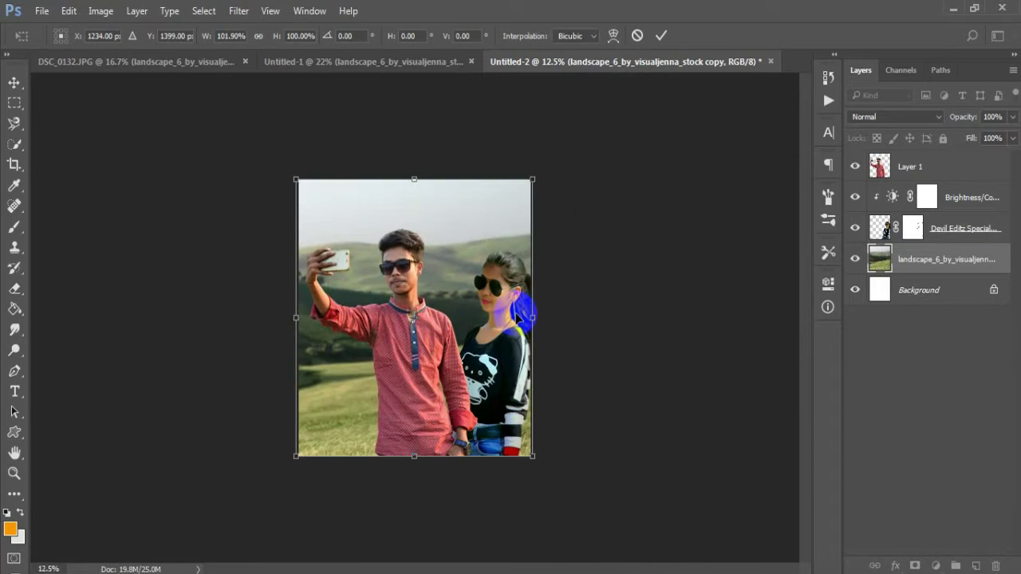
{"action": "left_click", "coordinate": [660, 36]}
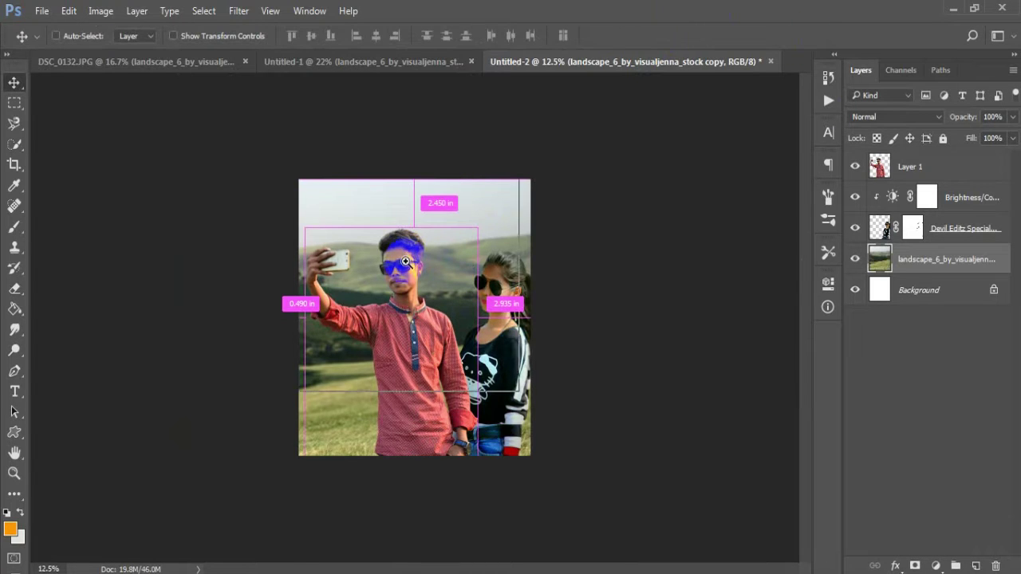
Step: Add a Color Balance adjustment layer above the woman's Brightness/Contrast adjustment and clip it to her layer
{"action": "key", "text": "ctrl+plus"}
{"action": "key", "text": "ctrl+plus"}
{"action": "scroll", "coordinate": [393, 286], "scroll_direction": "down", "scroll_amount": 2}
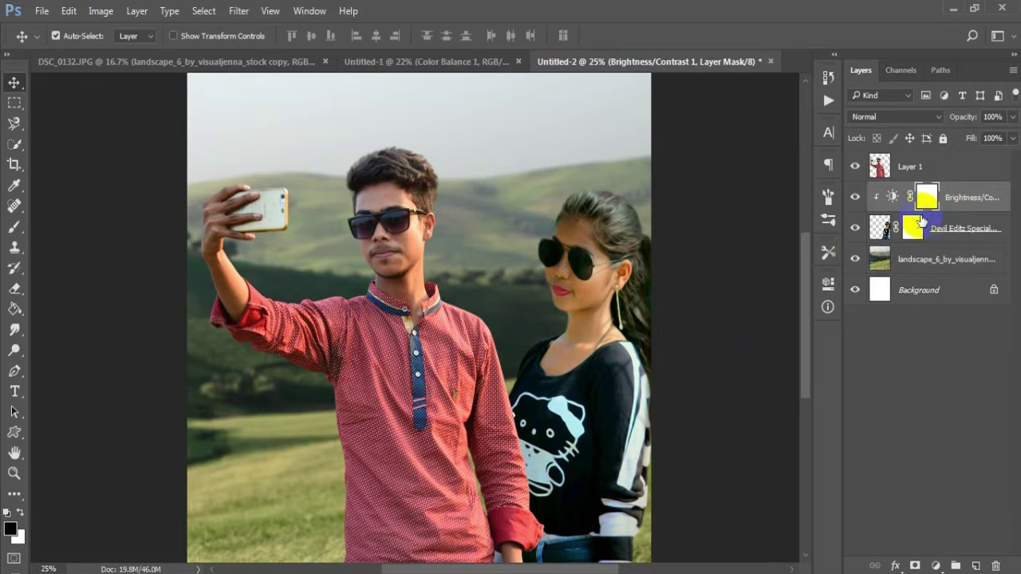
{"action": "left_click", "coordinate": [878, 229]}
{"action": "left_click", "coordinate": [964, 199]}
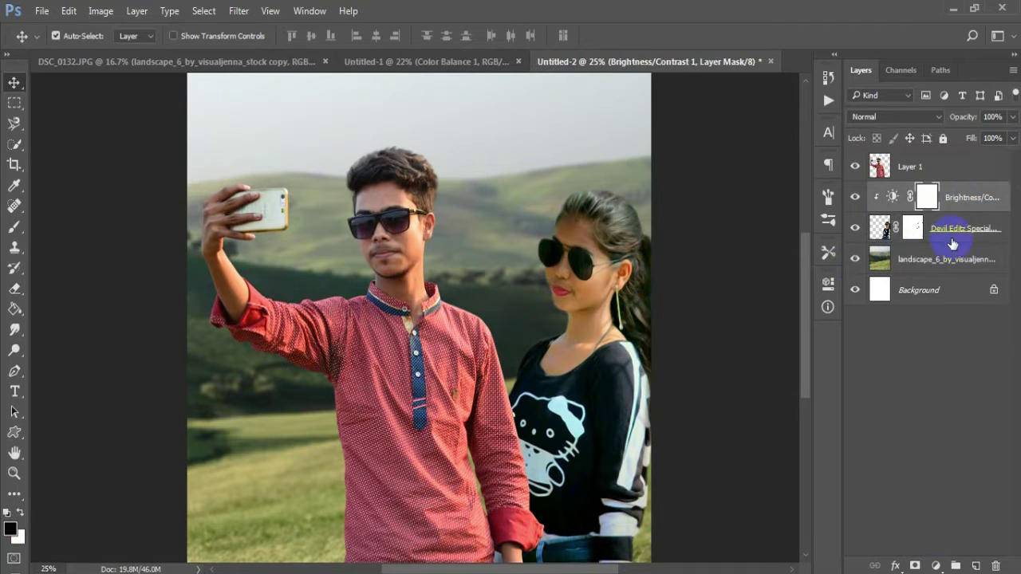
{"action": "left_click", "coordinate": [937, 566]}
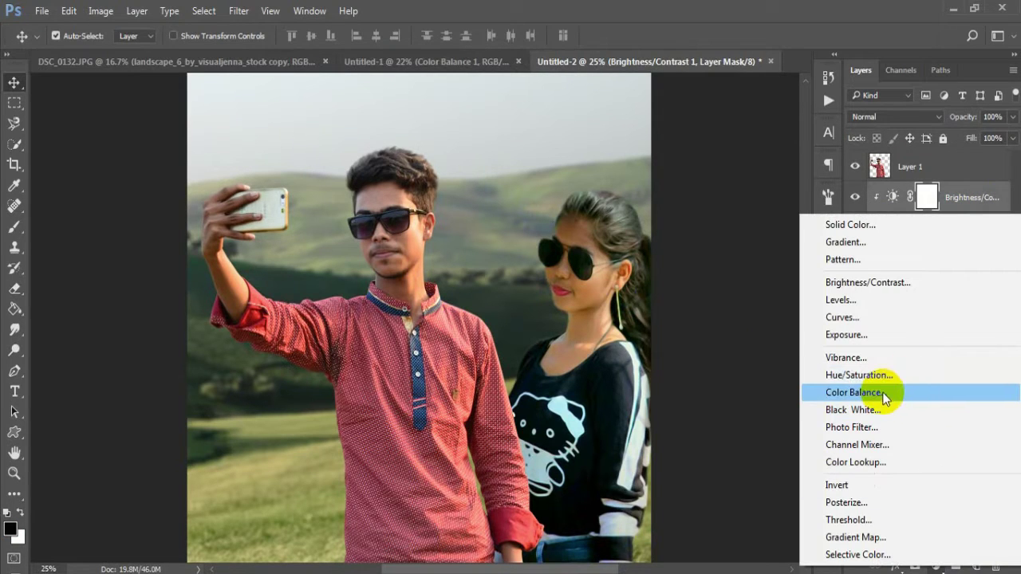
{"action": "left_click", "coordinate": [882, 392]}
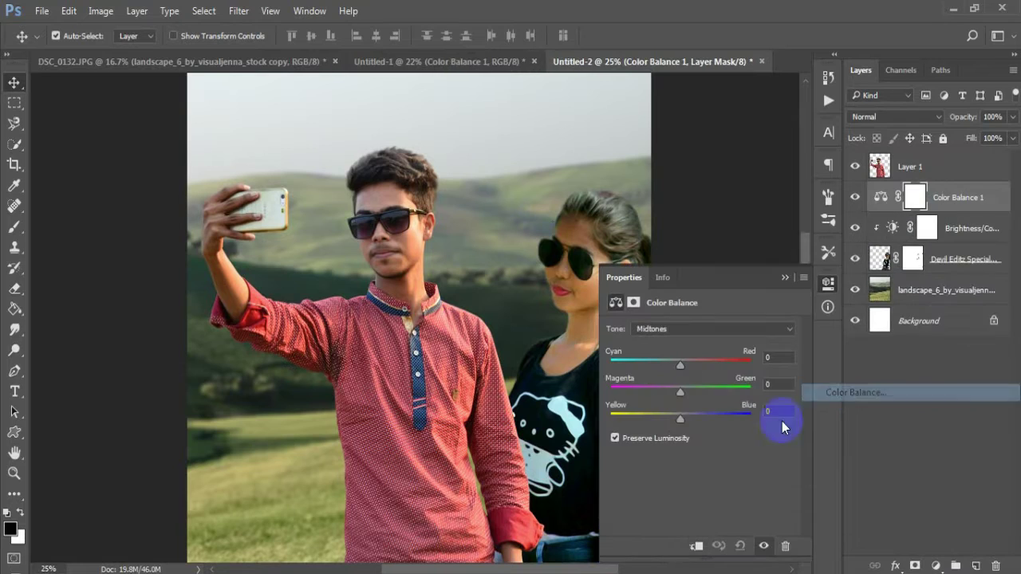
{"action": "left_click", "coordinate": [695, 547]}
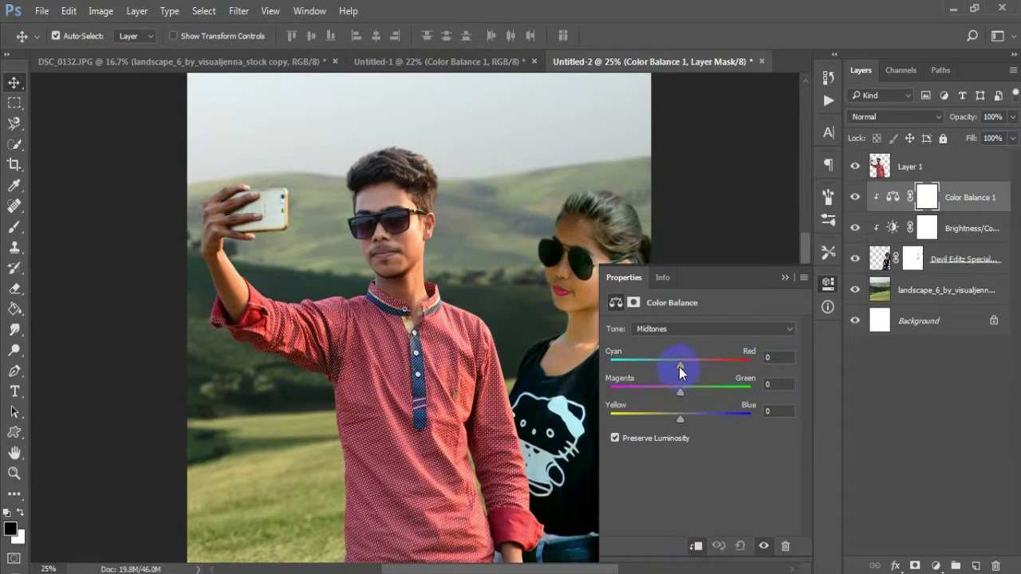
Step: Set the woman's Color Balance midtones to 14 for Cyan–Red and 23 for Magenta–Green
{"action": "left_click_drag", "start_coordinate": [680, 369], "coordinate": [682, 371]}
{"action": "left_click_drag", "start_coordinate": [691, 369], "coordinate": [690, 368]}
{"action": "left_click", "coordinate": [773, 357]}
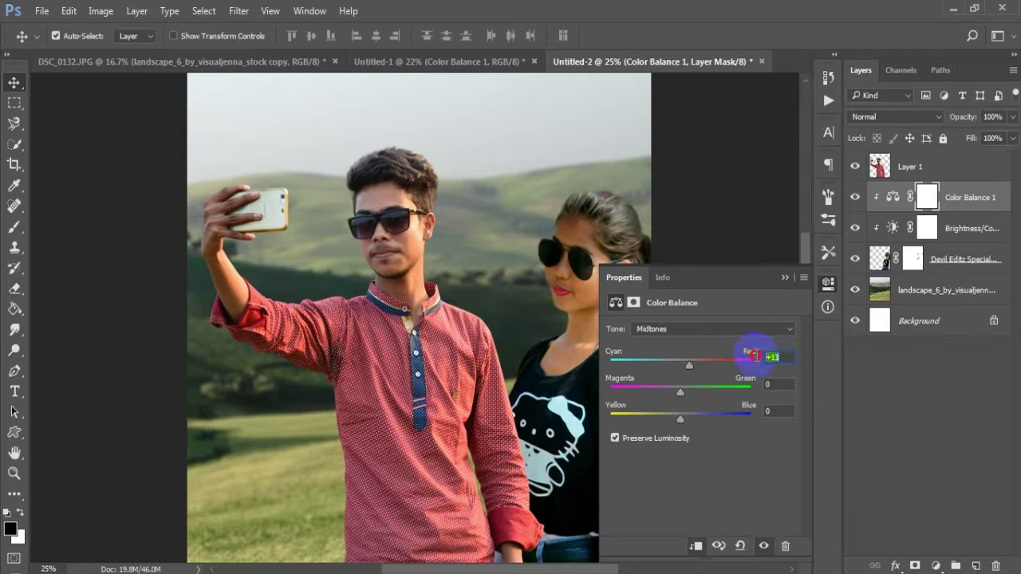
{"action": "type", "text": "14"}
{"action": "left_click", "coordinate": [774, 383]}
{"action": "left_click_drag", "start_coordinate": [774, 383], "coordinate": [761, 379]}
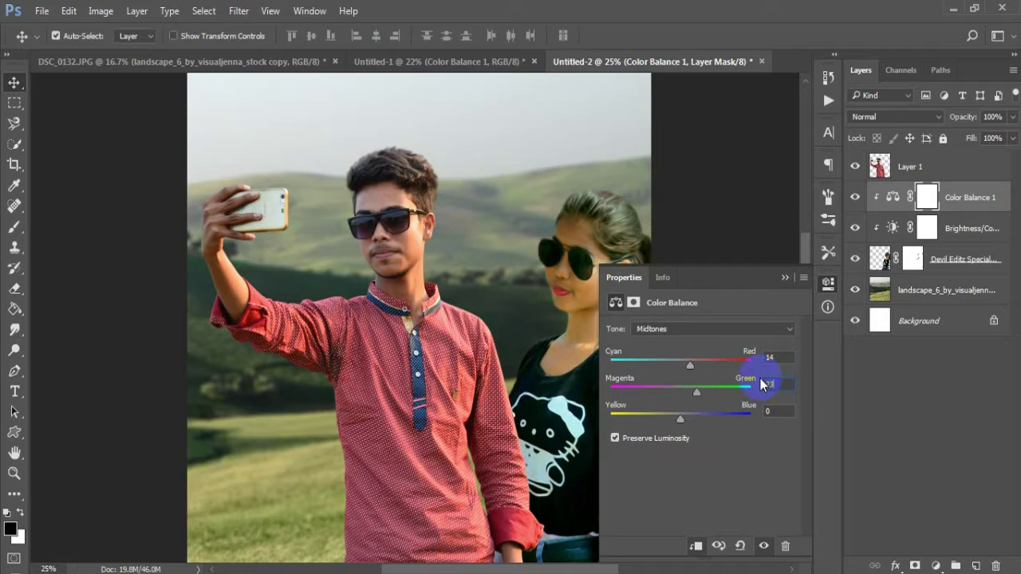
{"action": "left_click", "coordinate": [787, 277]}
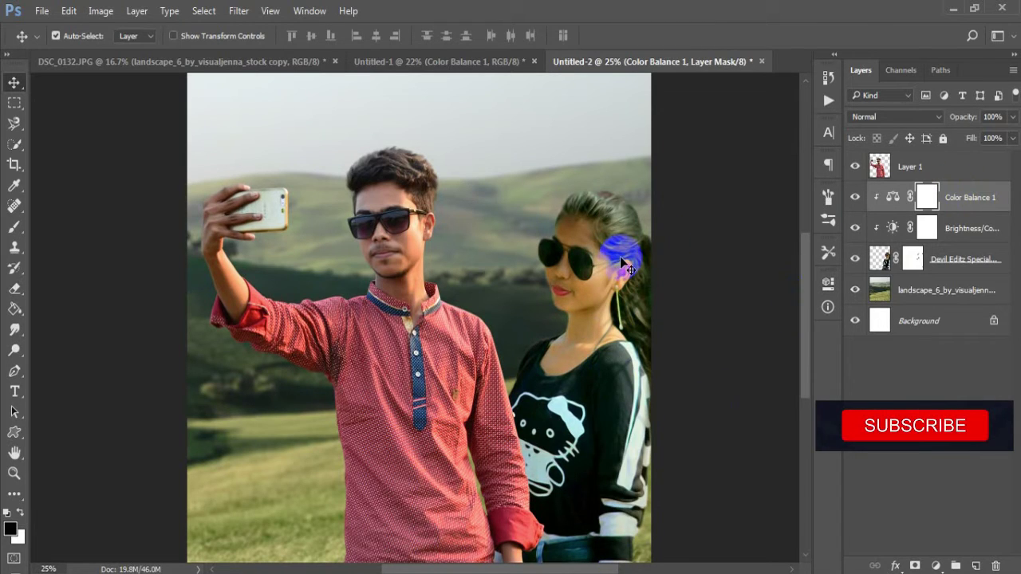
Step: Compare the woman's face and hair with the Color Balance adjustment hidden and shown
{"action": "scroll", "coordinate": [622, 257], "scroll_direction": "up", "scroll_amount": 1}
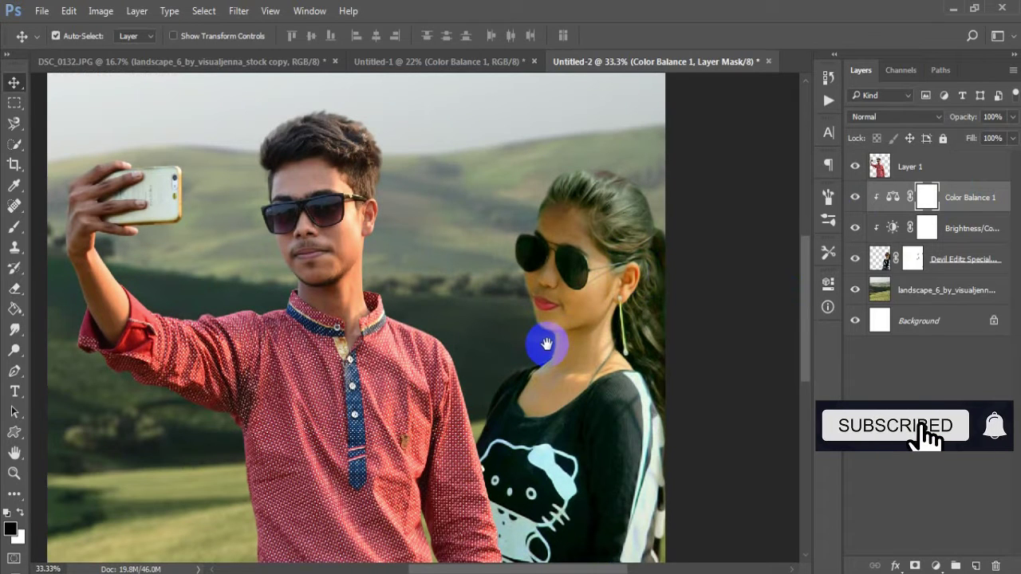
{"action": "left_click_drag", "start_coordinate": [527, 405], "coordinate": [556, 409]}
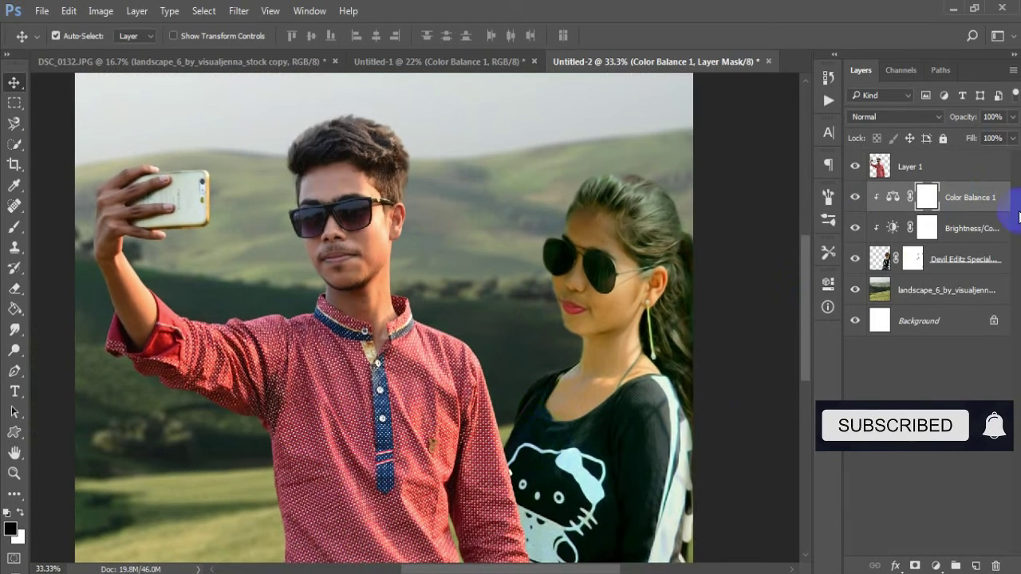
{"action": "left_click", "coordinate": [855, 197]}
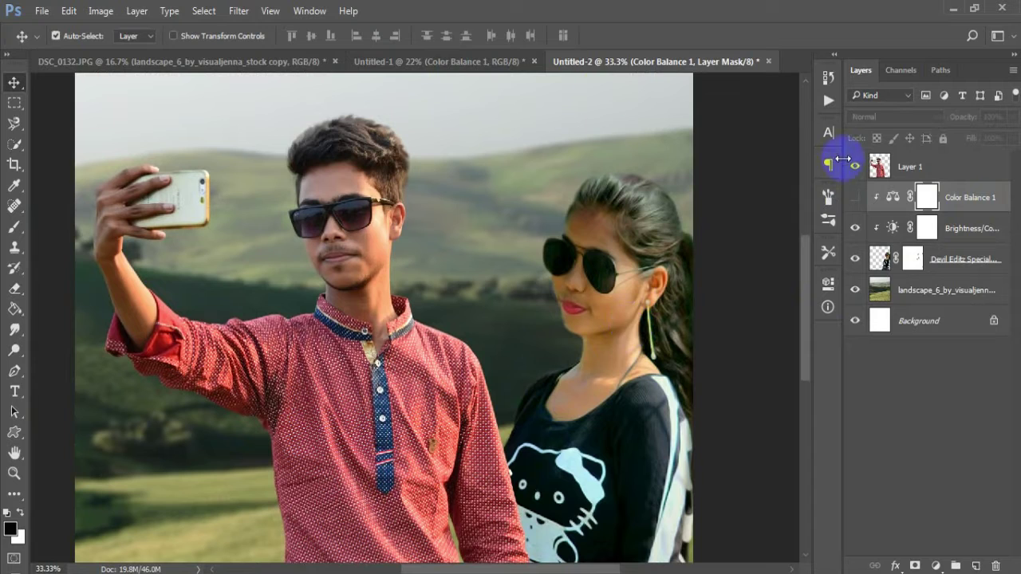
{"action": "left_click", "coordinate": [855, 197]}
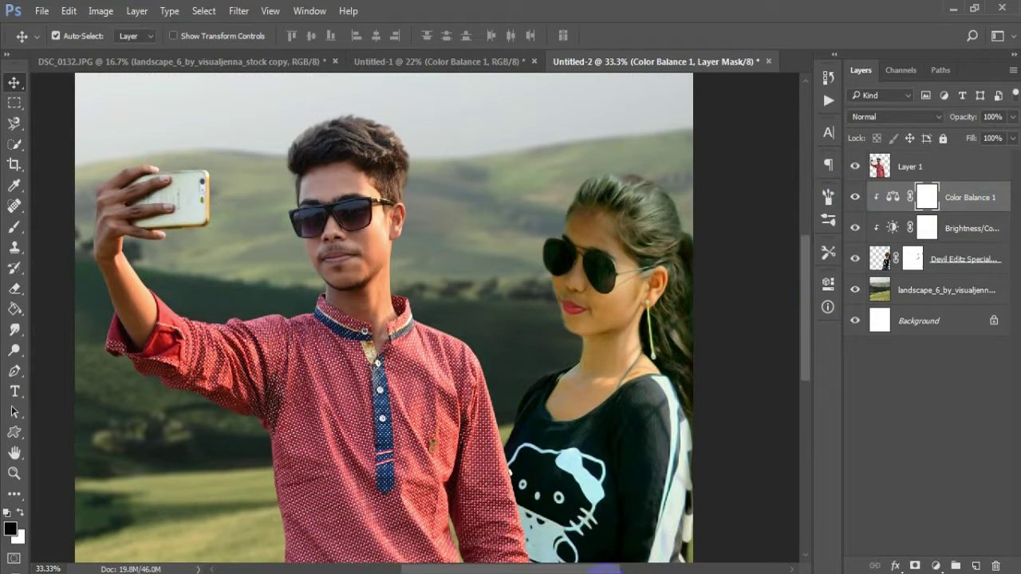
Step: Add a Color Balance adjustment layer above the man's layer and clip it to that layer
{"action": "key", "text": "alt+bracketleft"}
{"action": "scroll", "coordinate": [467, 410], "scroll_direction": "up", "scroll_amount": 4}
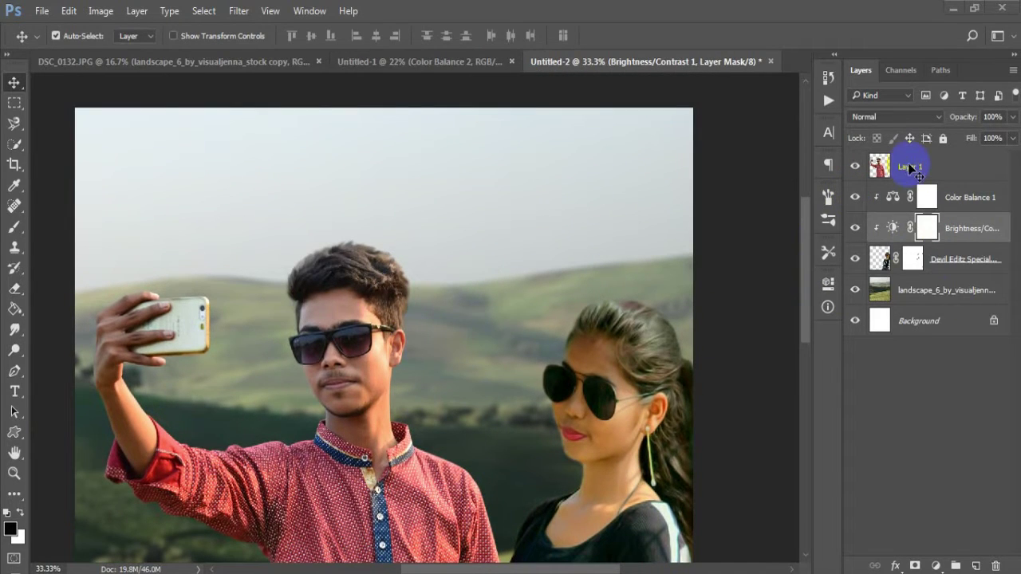
{"action": "left_click", "coordinate": [369, 333]}
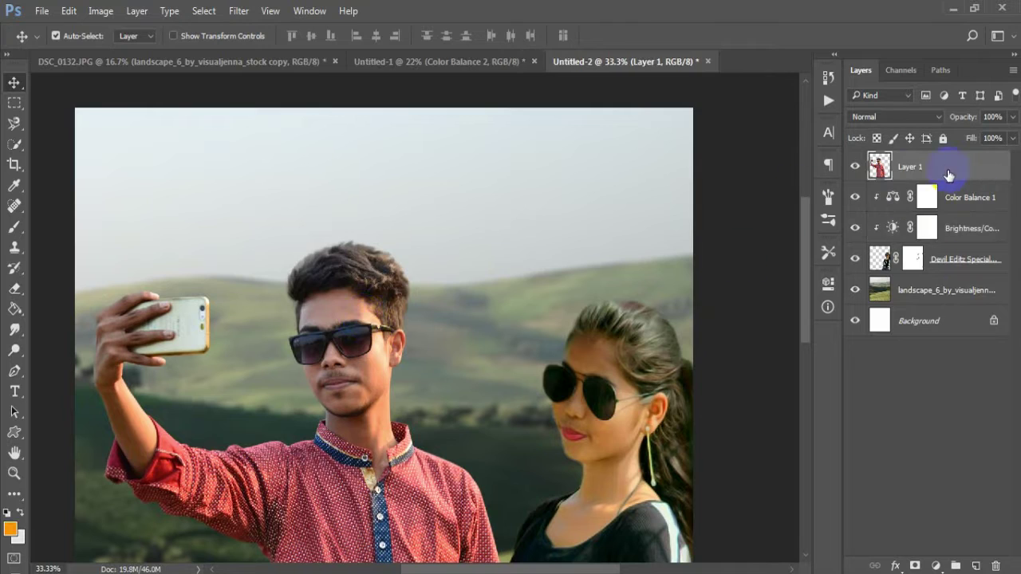
{"action": "left_click", "coordinate": [936, 566]}
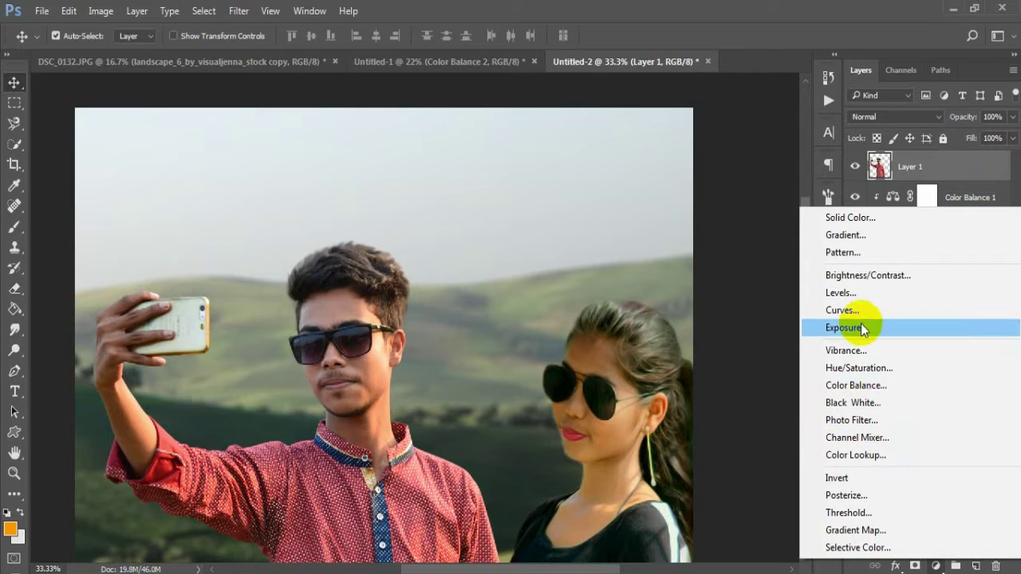
{"action": "left_click", "coordinate": [854, 386]}
{"action": "left_click", "coordinate": [698, 547]}
Step: Set the man's Color Balance midtones to 7 for Cyan–Red and -16 for Yellow–Blue, adjusting Magenta–Green as well
{"action": "left_click", "coordinate": [775, 358]}
{"action": "type", "text": "7"}
{"action": "key", "text": "Tab"}
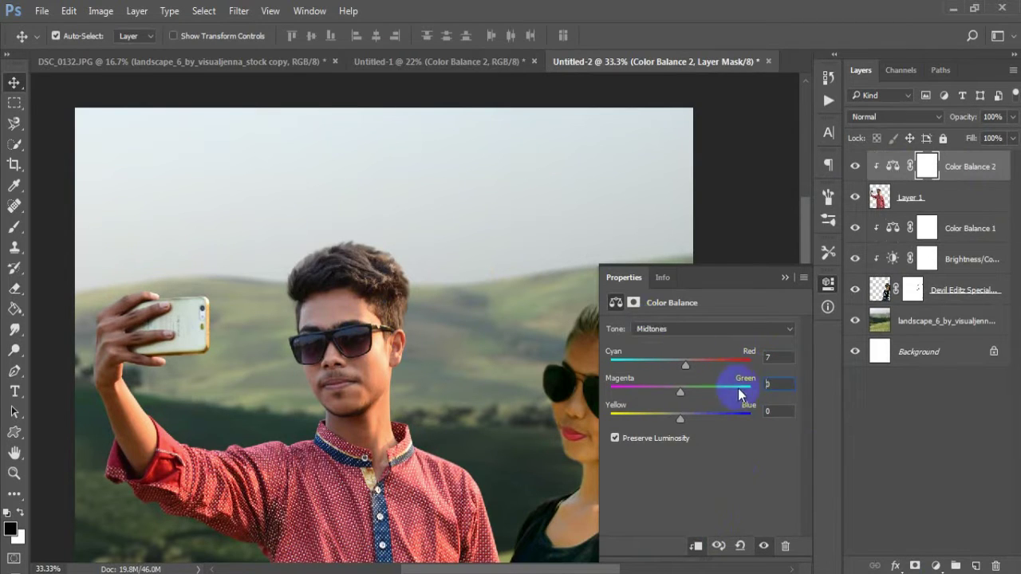
{"action": "left_click_drag", "start_coordinate": [777, 384], "coordinate": [746, 387]}
{"action": "left_click_drag", "start_coordinate": [790, 411], "coordinate": [724, 410]}
{"action": "type", "text": "-16"}
{"action": "left_click", "coordinate": [785, 277]}
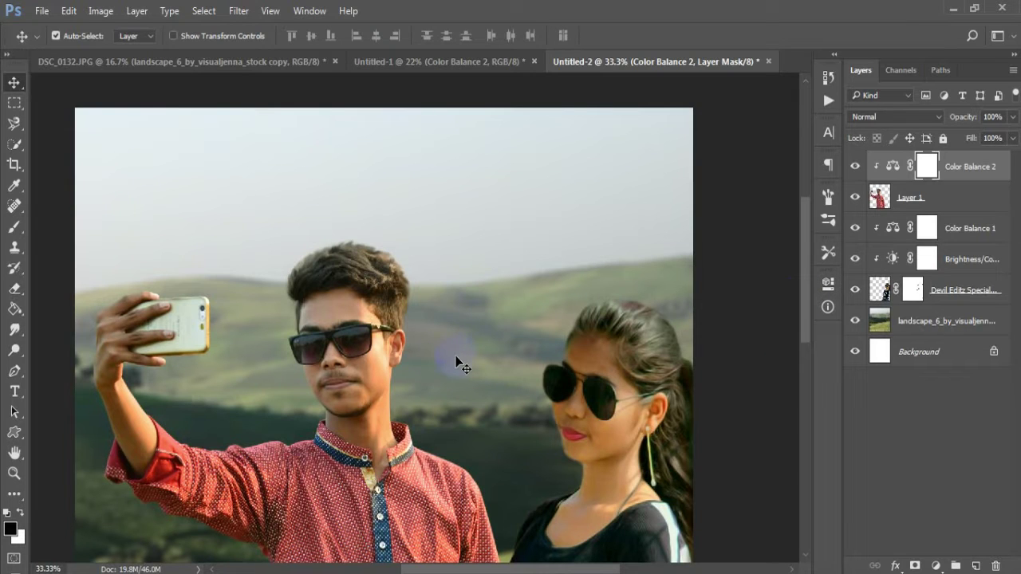
Step: Add a Gradient Map adjustment layer on top of all layers using the dark teal to yellow preset
{"action": "scroll", "coordinate": [459, 363], "scroll_direction": "down", "scroll_amount": 2}
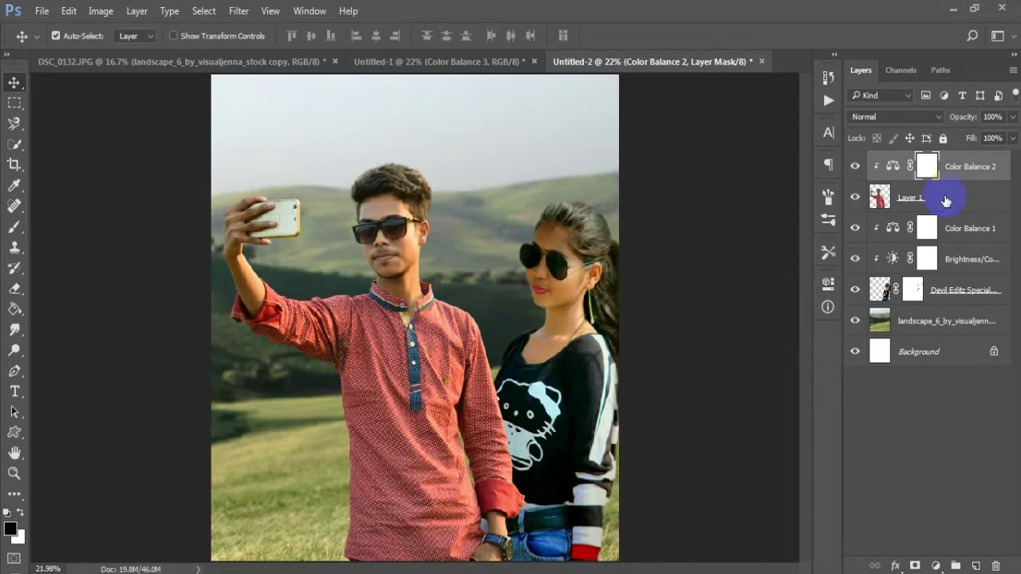
{"action": "left_click", "coordinate": [961, 176]}
{"action": "left_click", "coordinate": [935, 565]}
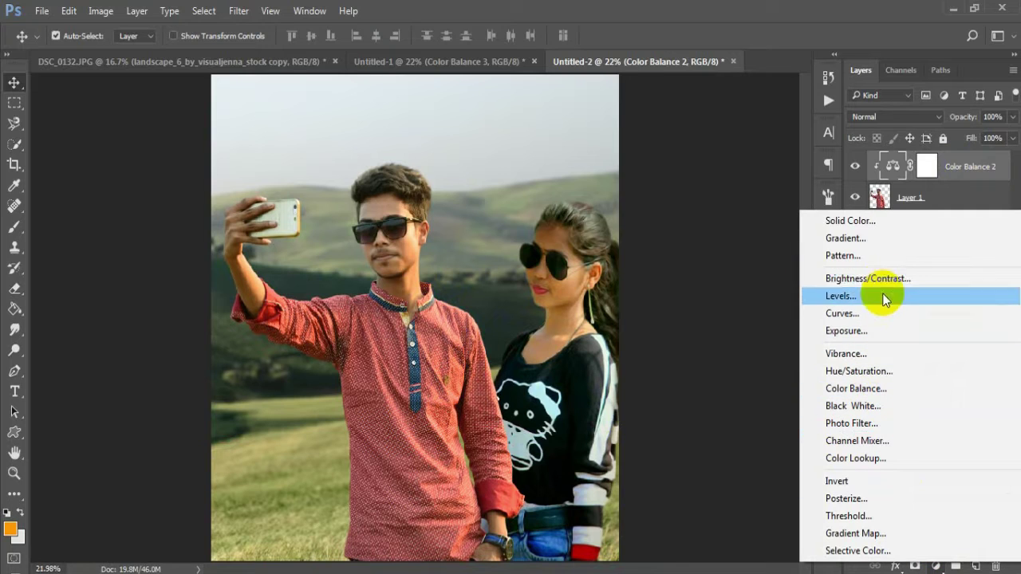
{"action": "left_click", "coordinate": [855, 533]}
{"action": "left_click", "coordinate": [712, 335]}
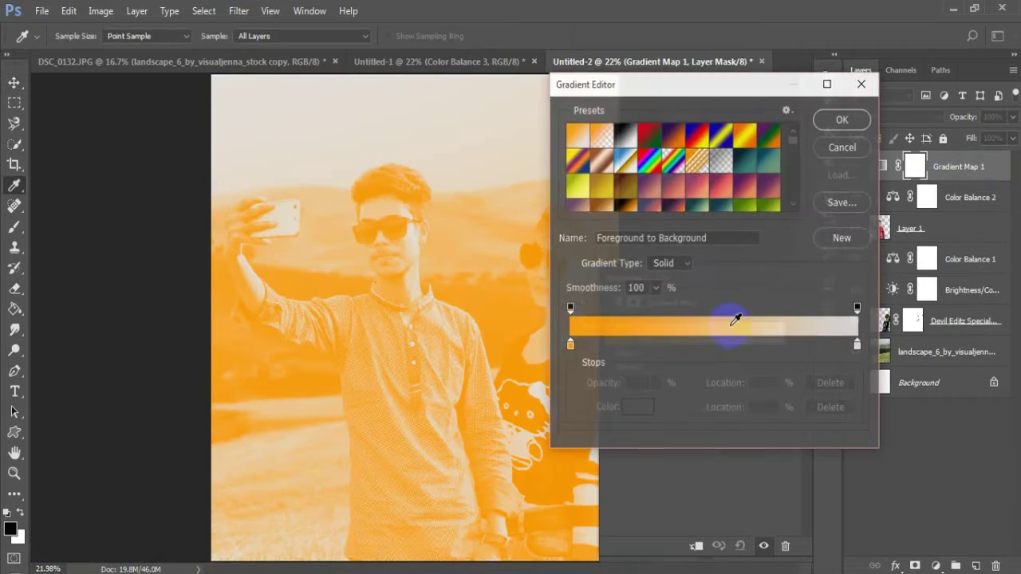
{"action": "scroll", "coordinate": [686, 175], "scroll_direction": "down", "scroll_amount": 1}
{"action": "left_click", "coordinate": [717, 196]}
{"action": "left_click", "coordinate": [842, 122]}
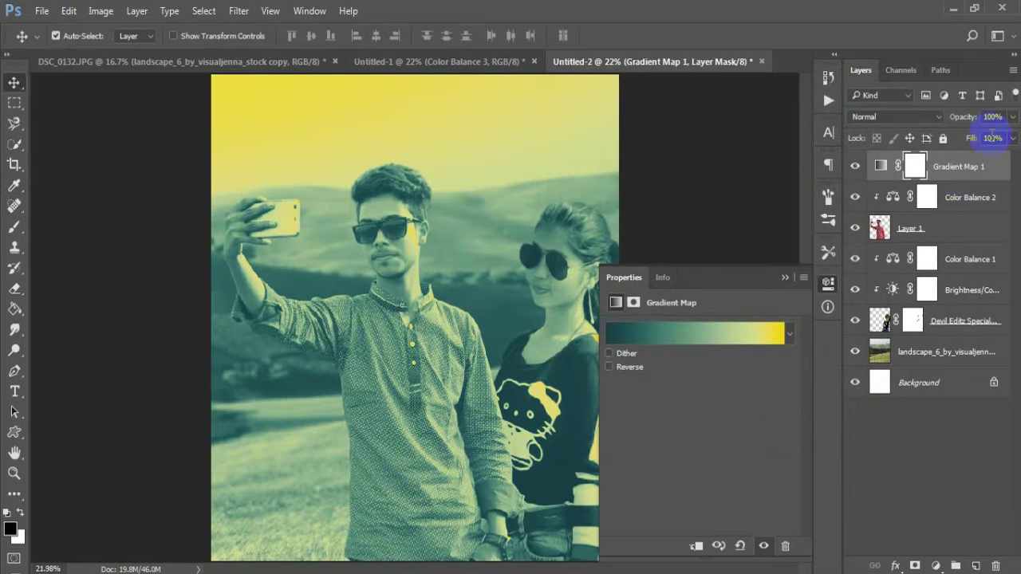
Step: Reduce the Gradient Map layer's opacity to 20%
{"action": "left_click_drag", "start_coordinate": [978, 121], "coordinate": [919, 118]}
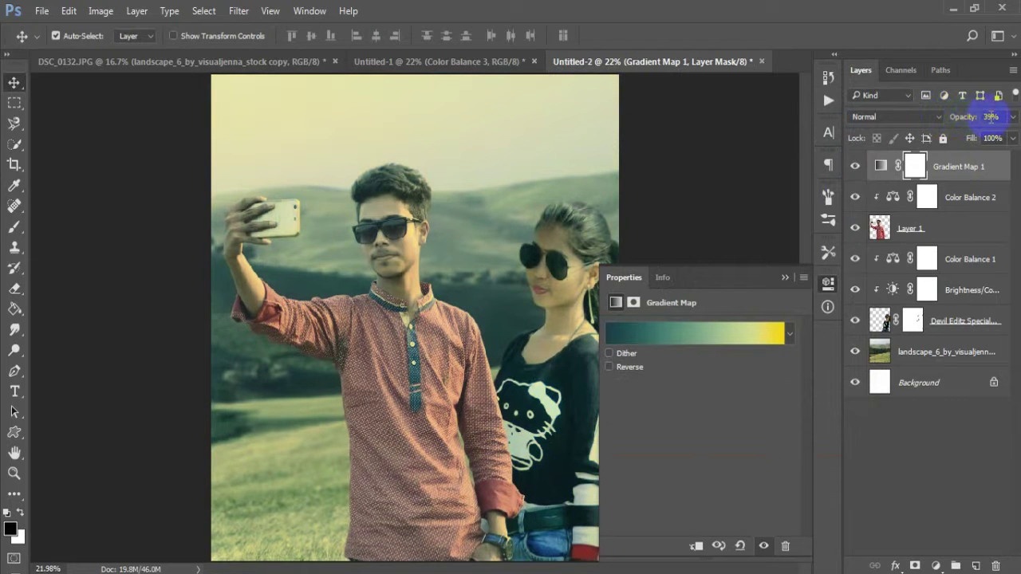
{"action": "left_click_drag", "start_coordinate": [992, 117], "coordinate": [965, 113]}
{"action": "type", "text": "20"}
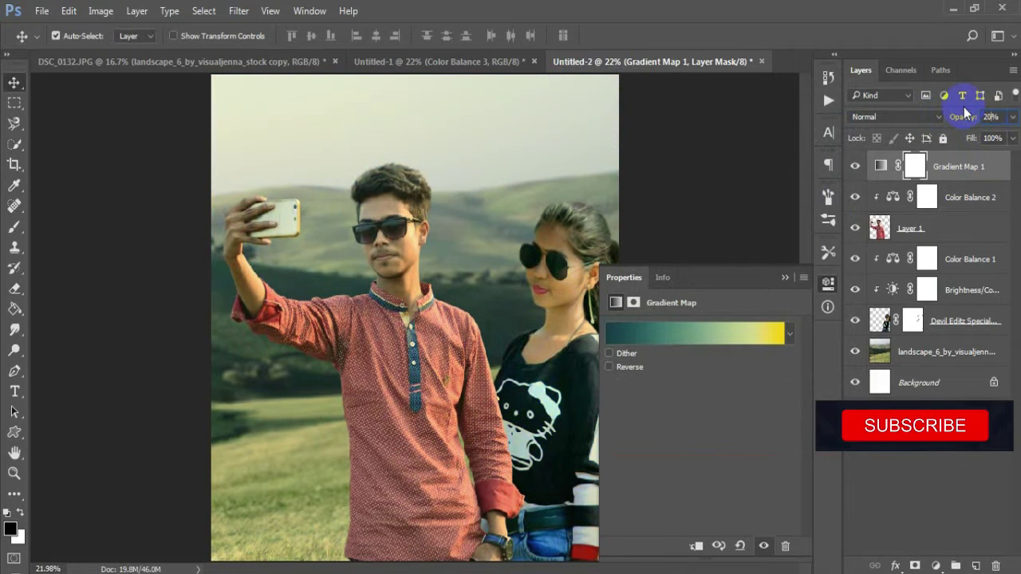
{"action": "left_click", "coordinate": [880, 165]}
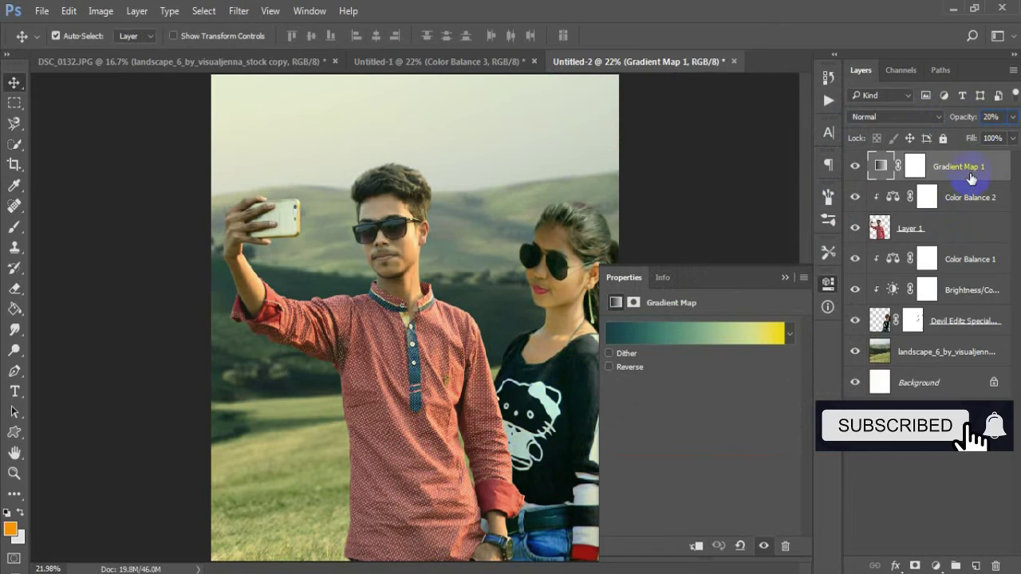
{"action": "left_click", "coordinate": [785, 277]}
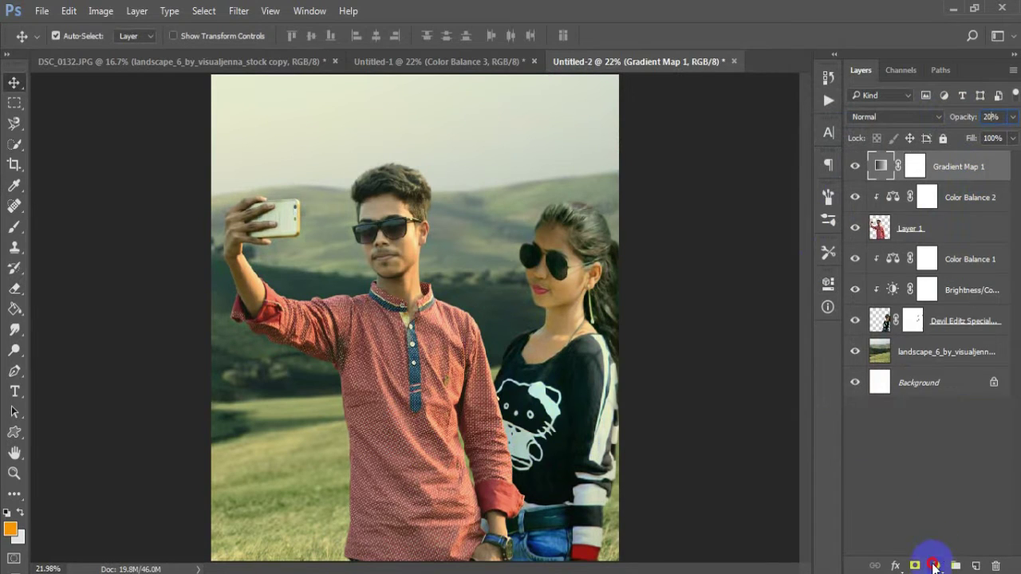
Step: Add a Color Balance adjustment layer on top of all layers with midtones Cyan–Red 20, Magenta–Green 22 and Yellow–Blue 36
{"action": "left_click", "coordinate": [936, 564]}
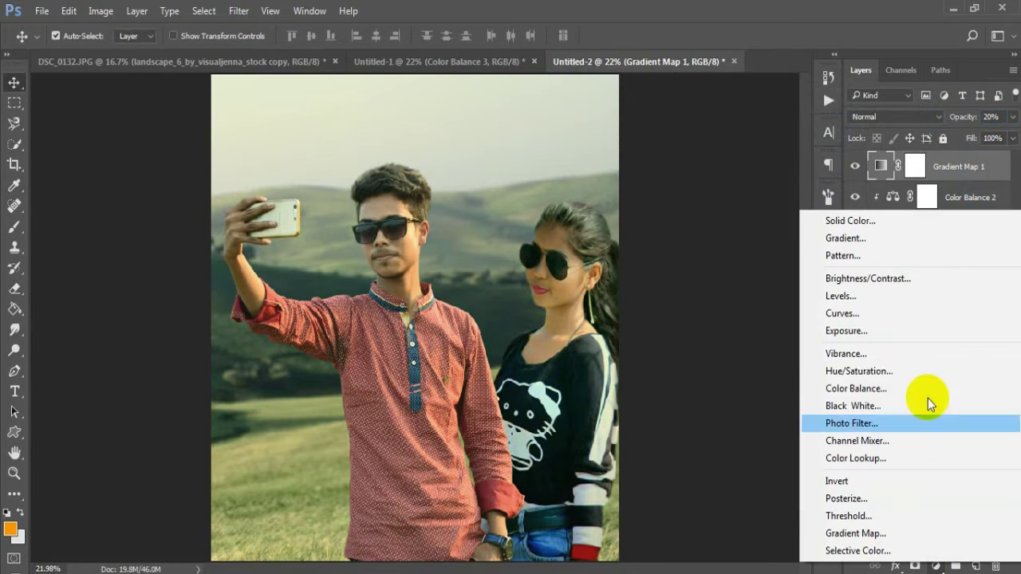
{"action": "left_click", "coordinate": [883, 389]}
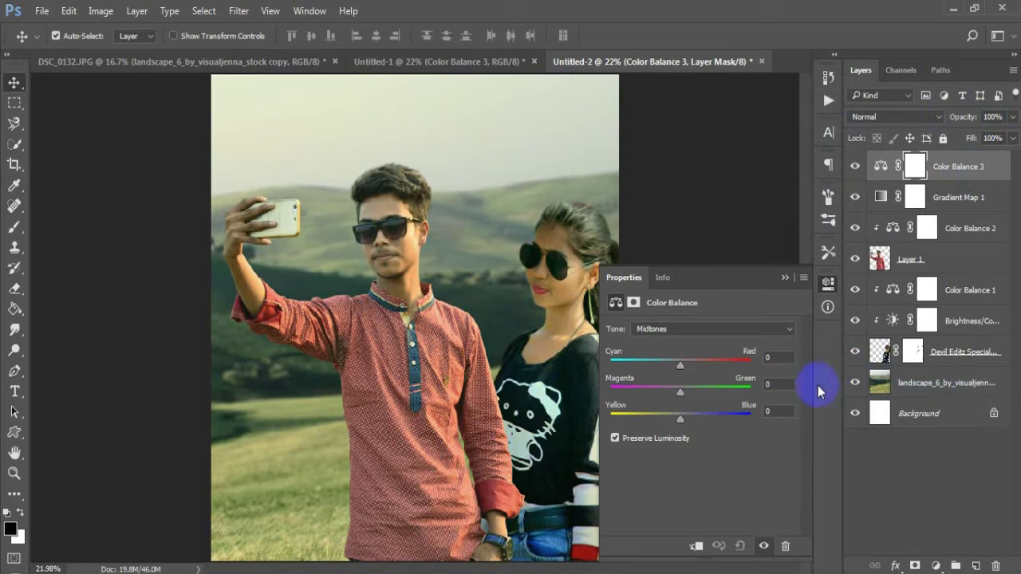
{"action": "type", "text": "20"}
{"action": "left_click", "coordinate": [788, 386]}
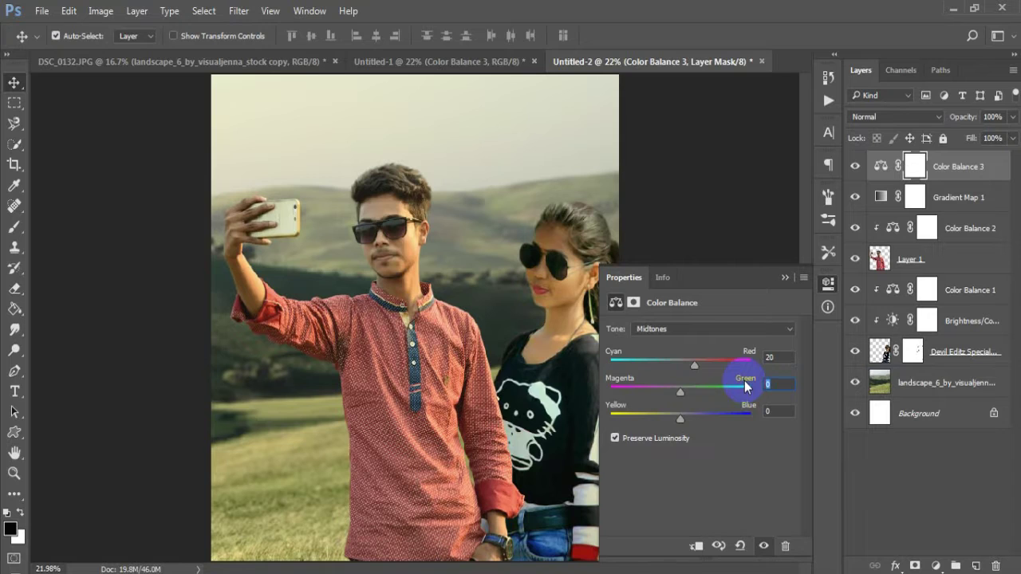
{"action": "type", "text": "22"}
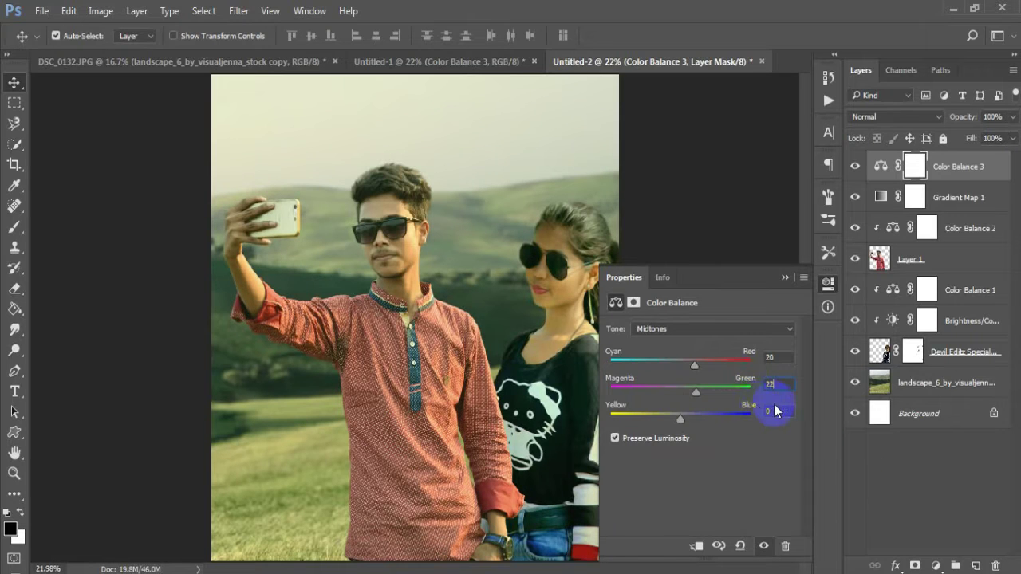
{"action": "left_click", "coordinate": [756, 410]}
{"action": "type", "text": "36"}
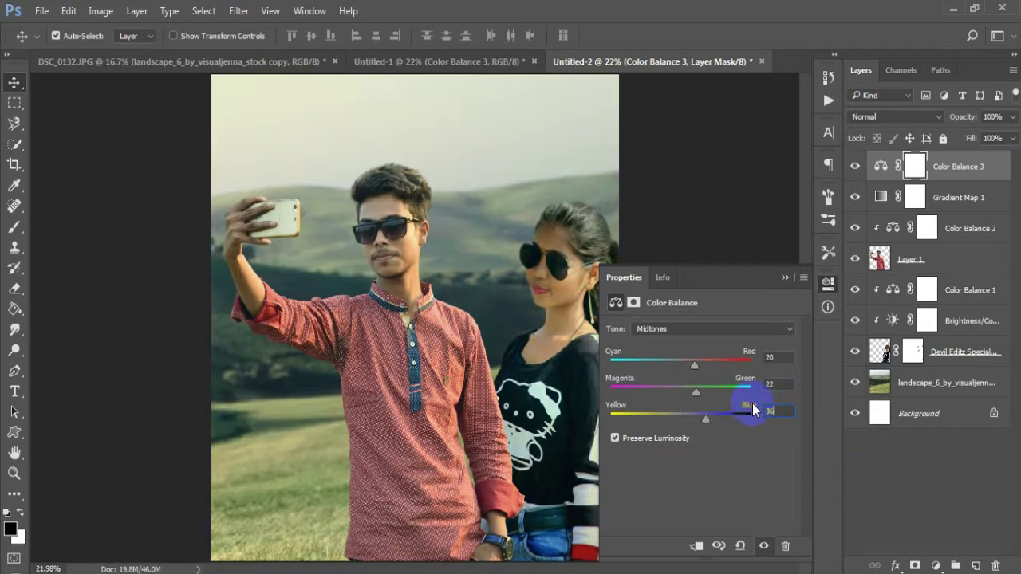
{"action": "left_click", "coordinate": [788, 277]}
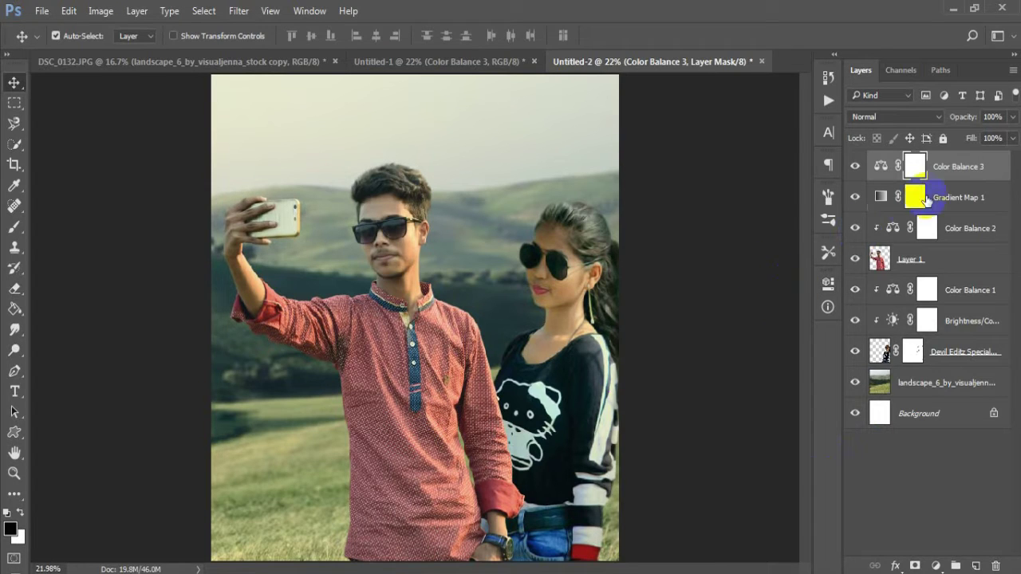
{"action": "left_click", "coordinate": [958, 168]}
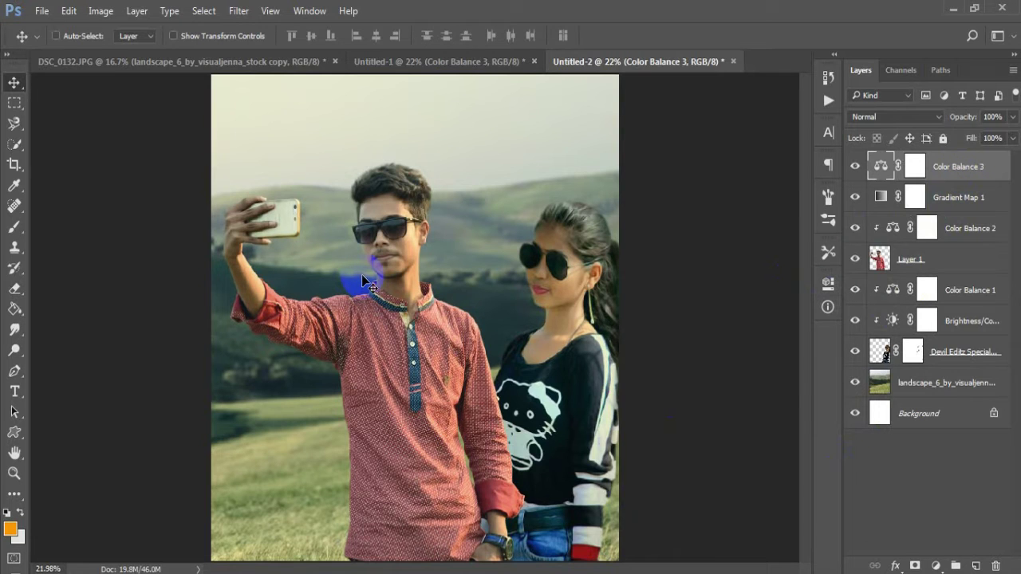
Step: Add a Color Lookup adjustment layer above all layers and load the Grading 1.CUBE 3D LUT
{"action": "key", "text": "ctrl+plus"}
{"action": "key", "text": "ctrl+plus"}
{"action": "key", "text": "ctrl+minus"}
{"action": "key", "text": "ctrl+minus"}
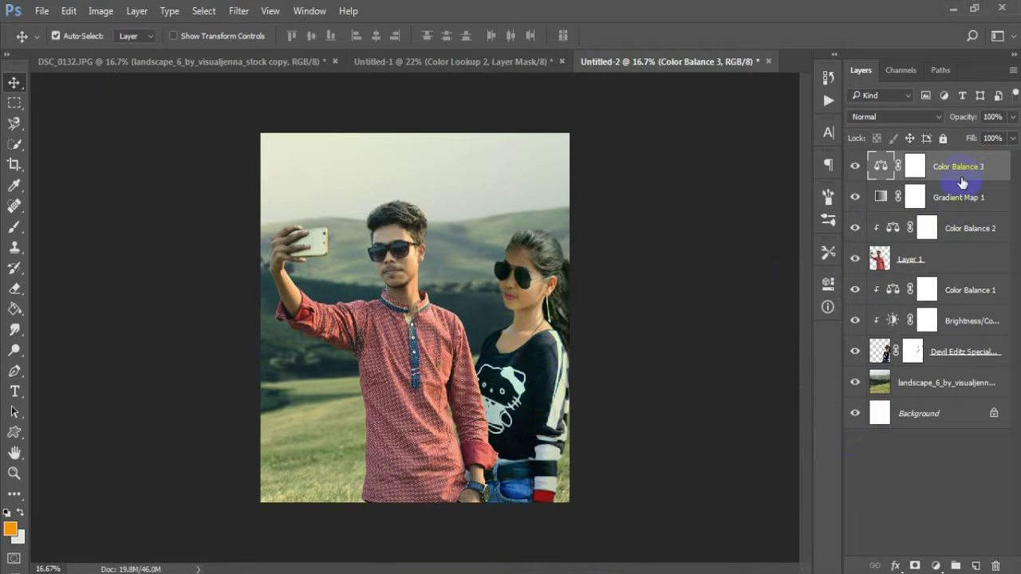
{"action": "left_click", "coordinate": [936, 565]}
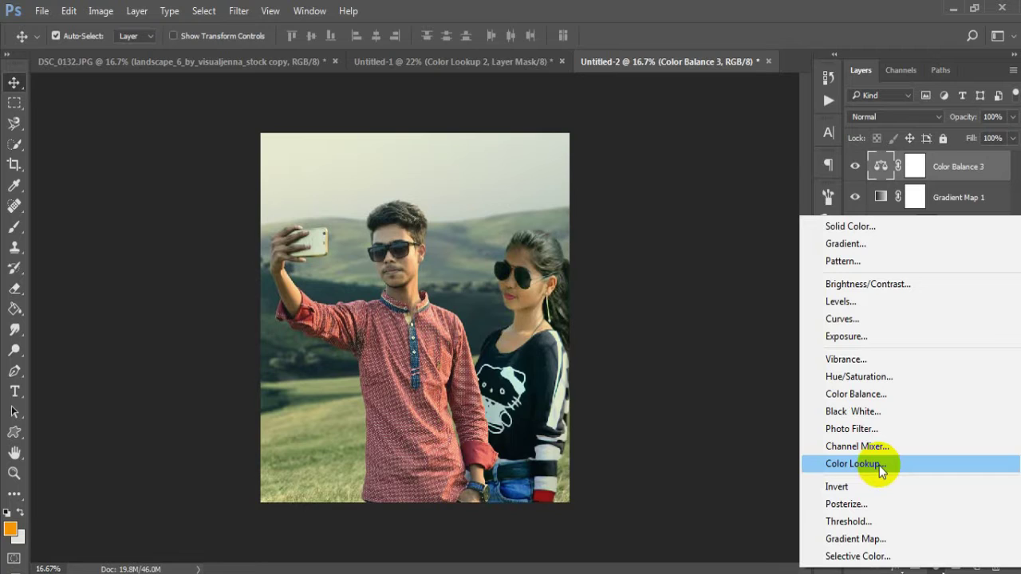
{"action": "left_click", "coordinate": [879, 465]}
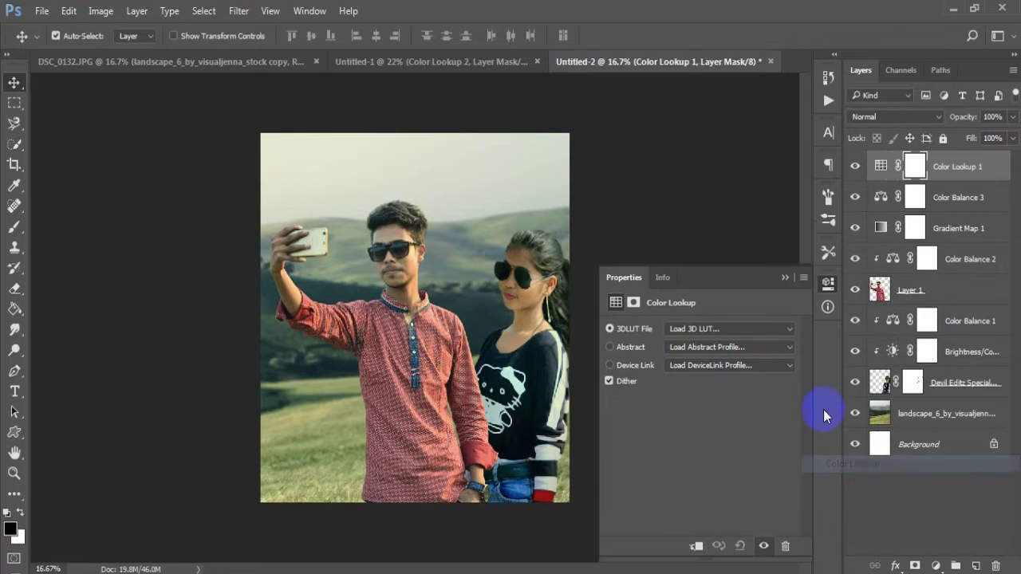
{"action": "left_click", "coordinate": [736, 329]}
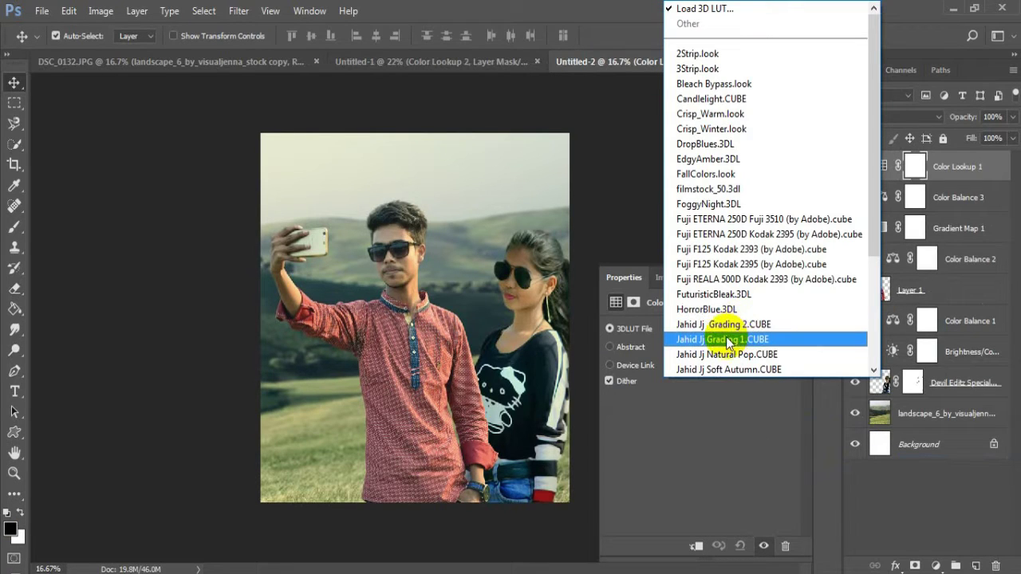
{"action": "left_click", "coordinate": [728, 341]}
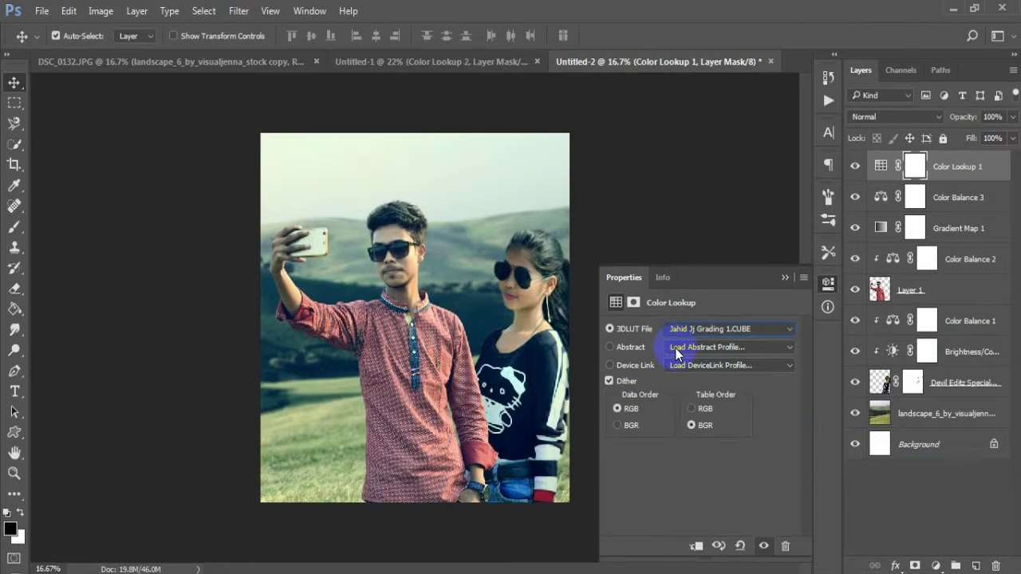
{"action": "left_click", "coordinate": [784, 277]}
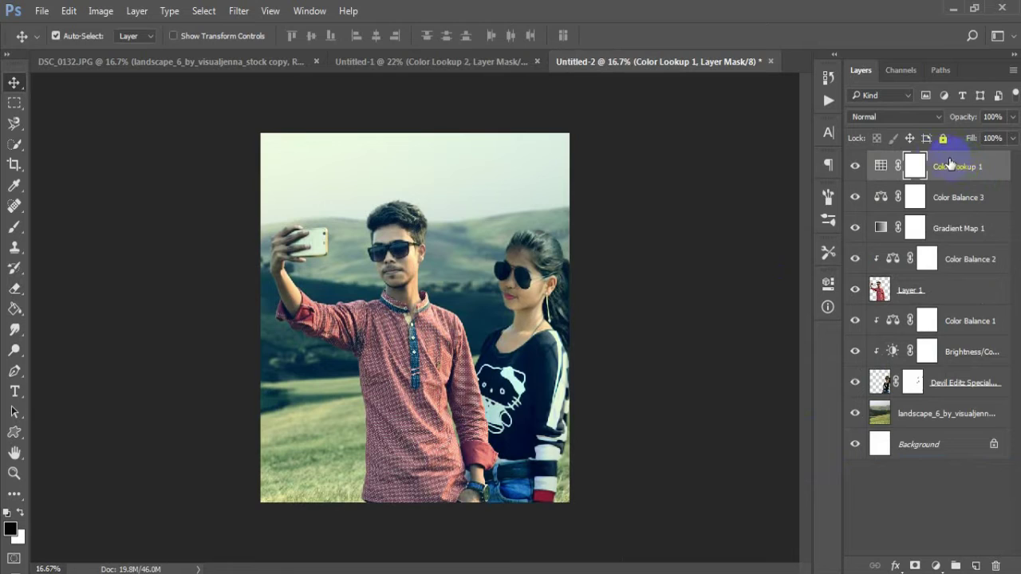
Step: Try the Grading 2.CUBE 3D LUT on the top Color Lookup layer and switch back to Grading 1.CUBE
{"action": "double_click", "coordinate": [882, 165]}
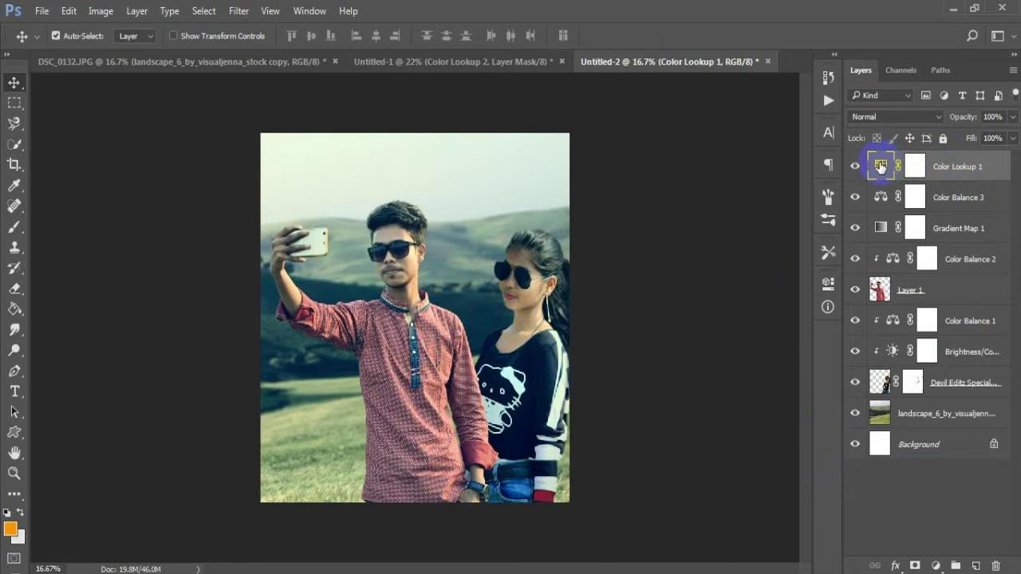
{"action": "left_click", "coordinate": [741, 329]}
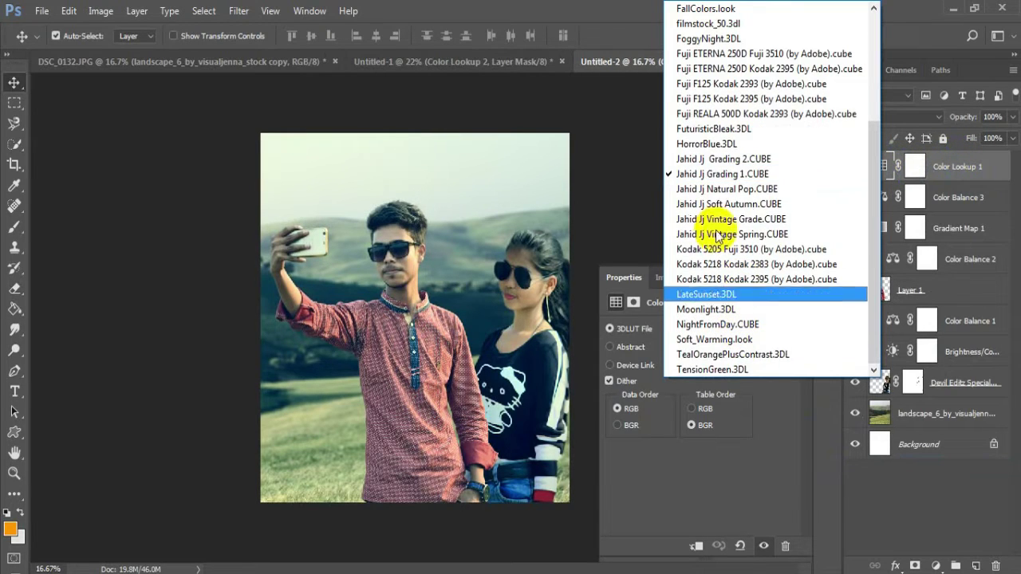
{"action": "left_click", "coordinate": [713, 175]}
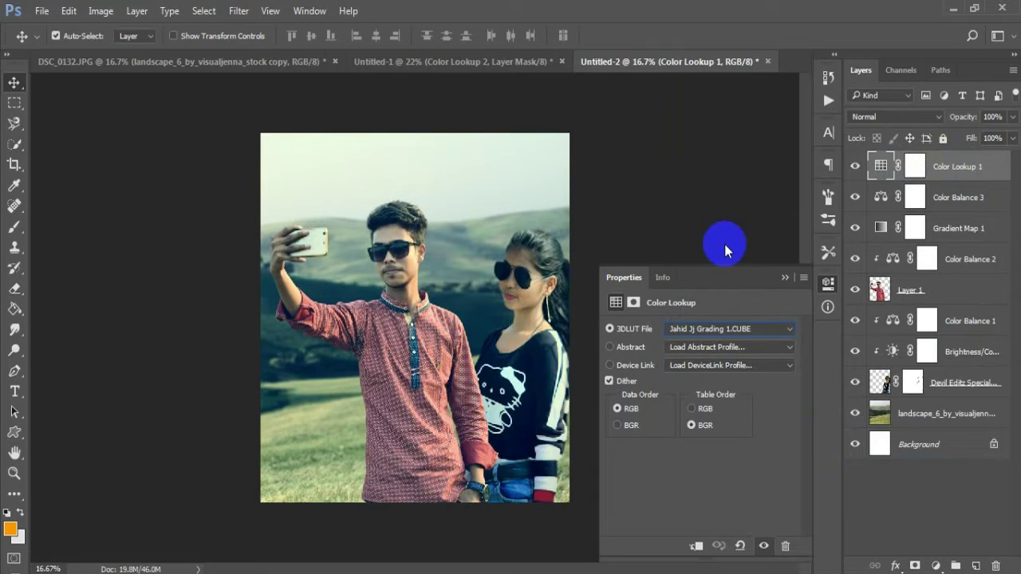
{"action": "left_click", "coordinate": [729, 327]}
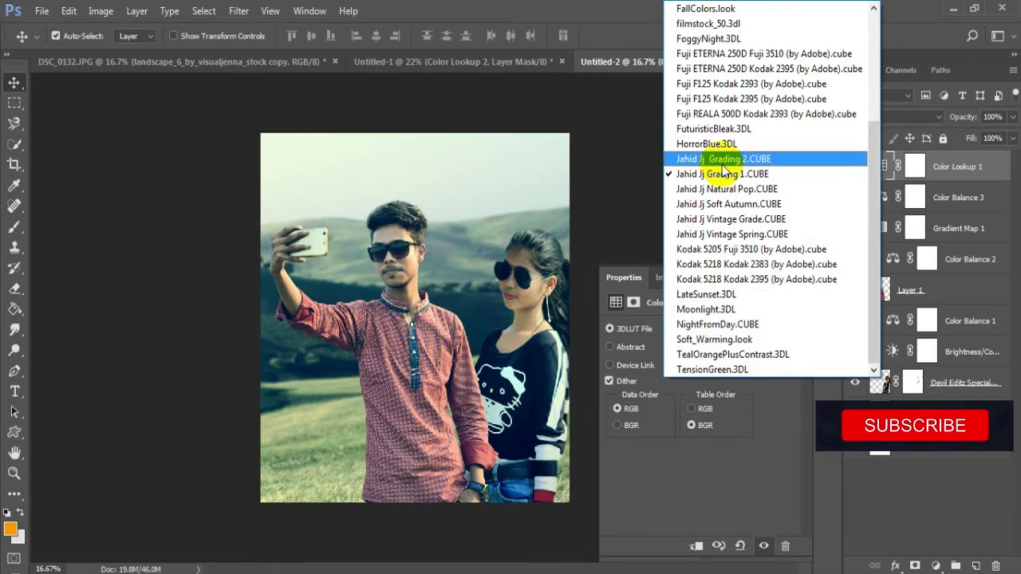
{"action": "left_click", "coordinate": [723, 163]}
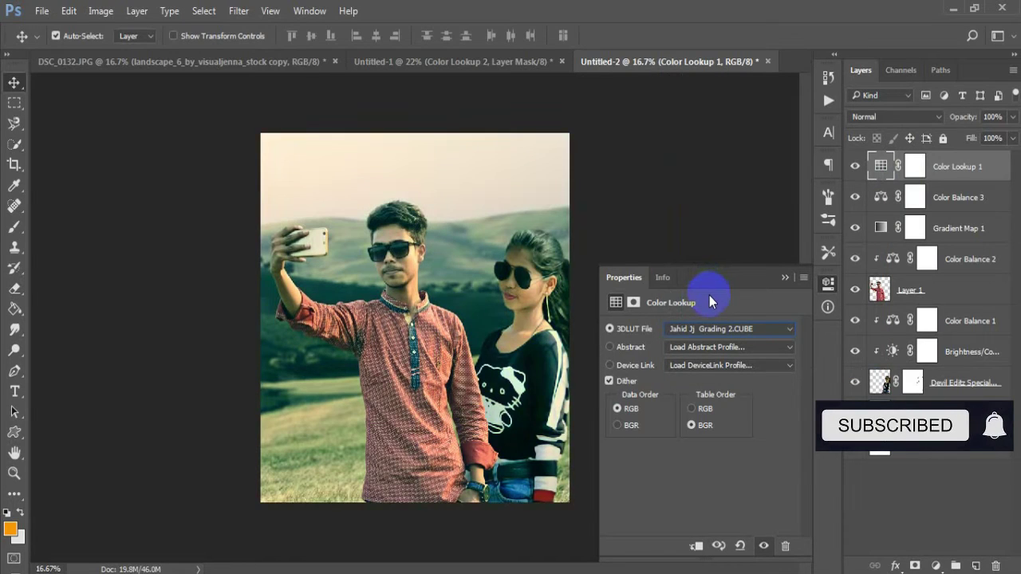
{"action": "key", "text": "Up"}
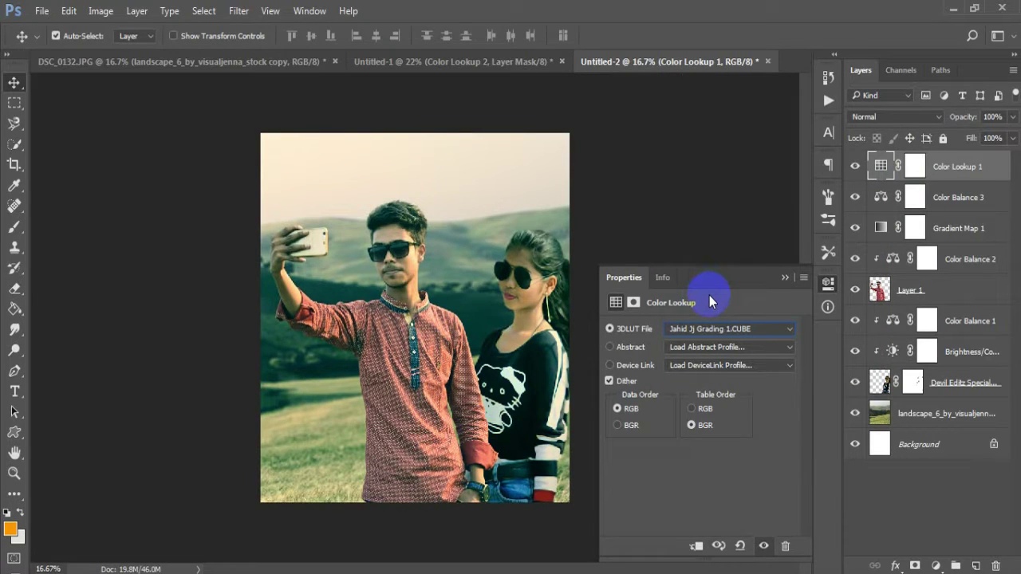
{"action": "left_click", "coordinate": [784, 278]}
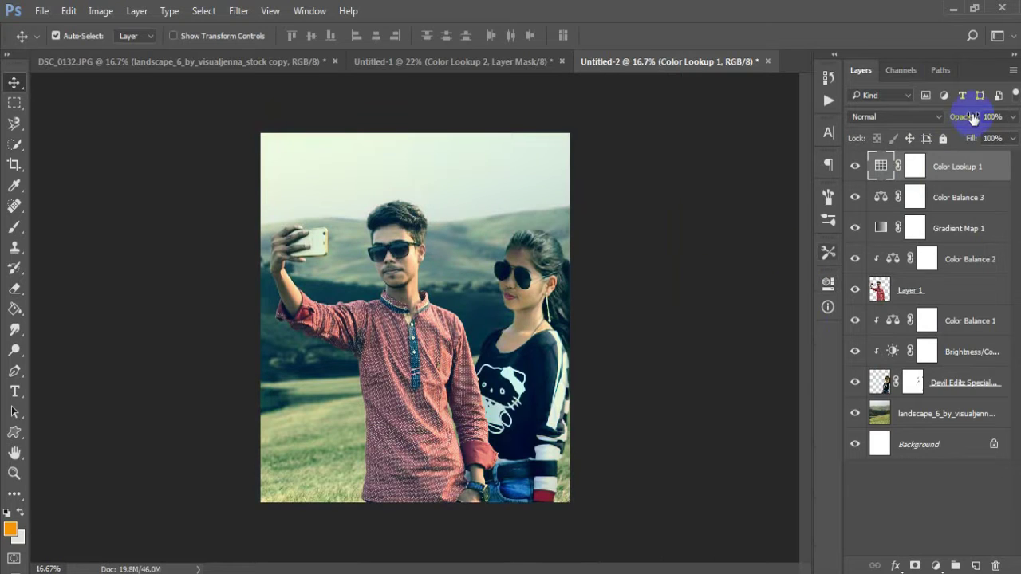
Step: Reduce the top Color Lookup layer's opacity to 63%
{"action": "left_click_drag", "start_coordinate": [972, 119], "coordinate": [939, 108]}
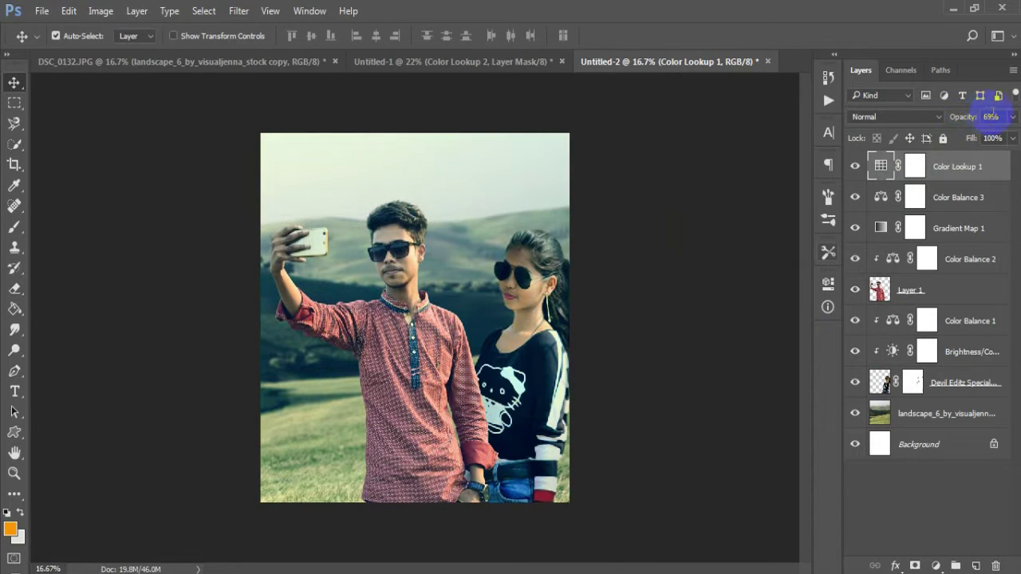
{"action": "mouse_move", "coordinate": [967, 117]}
{"action": "left_mouse_down"}
{"action": "mouse_move", "coordinate": [951, 124]}
{"action": "mouse_move", "coordinate": [961, 120]}
{"action": "left_mouse_up"}
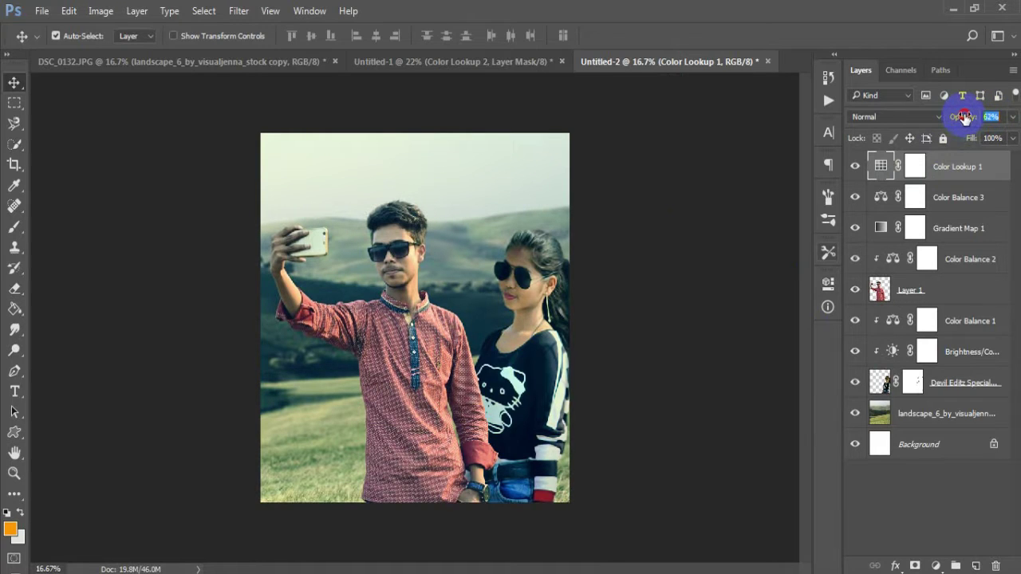
{"action": "left_click_drag", "start_coordinate": [964, 117], "coordinate": [964, 117]}
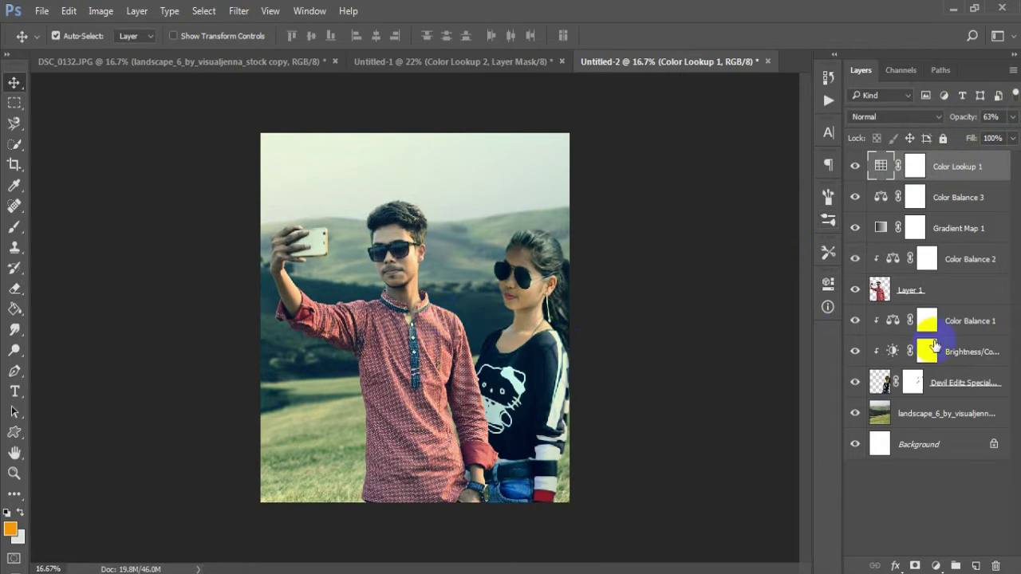
Step: Add a Photo Filter adjustment layer on top using Warming Filter (85) at 25% density, and compare the picture with and without it
{"action": "left_click", "coordinate": [936, 566]}
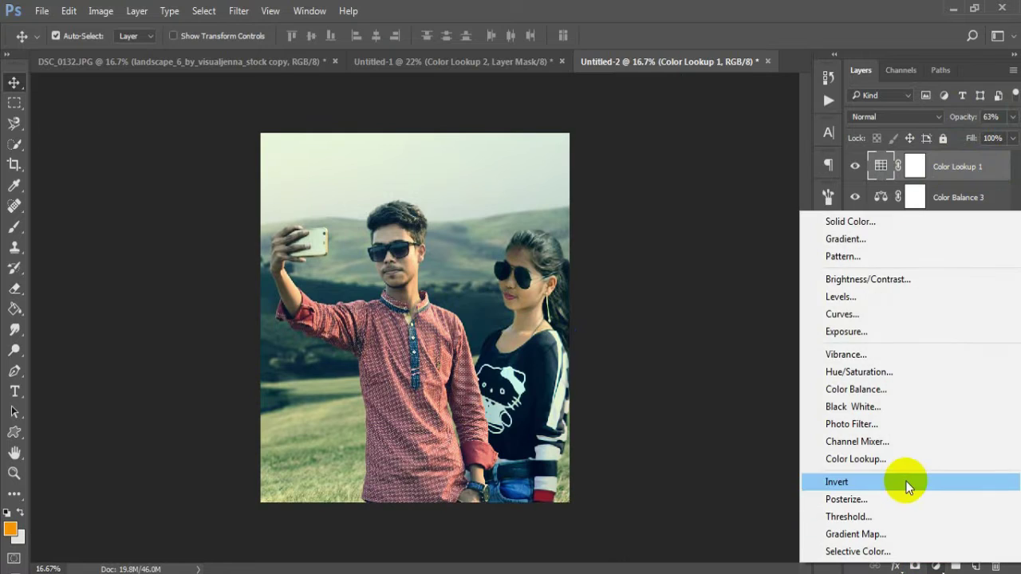
{"action": "left_click", "coordinate": [850, 425]}
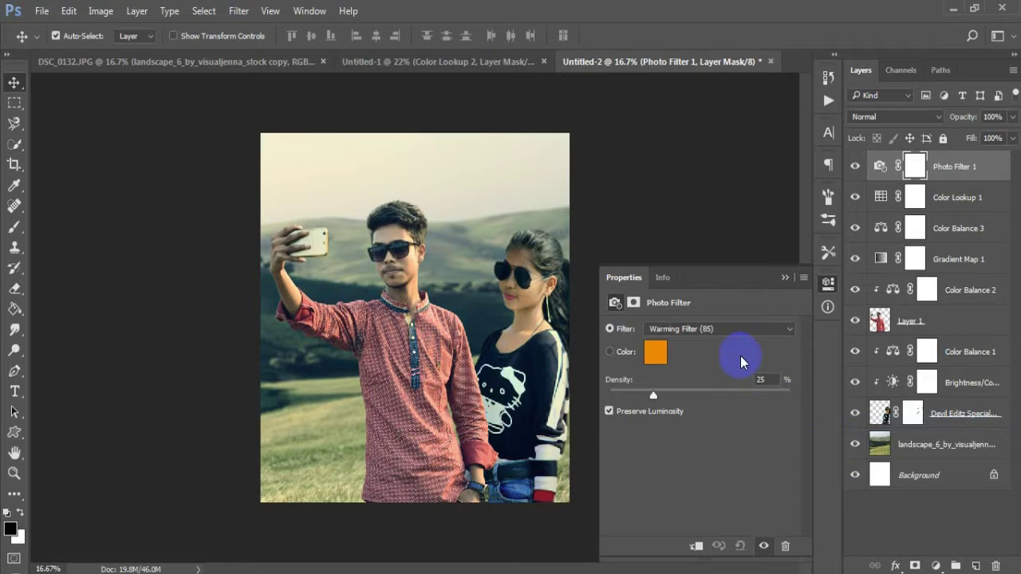
{"action": "left_click", "coordinate": [785, 276]}
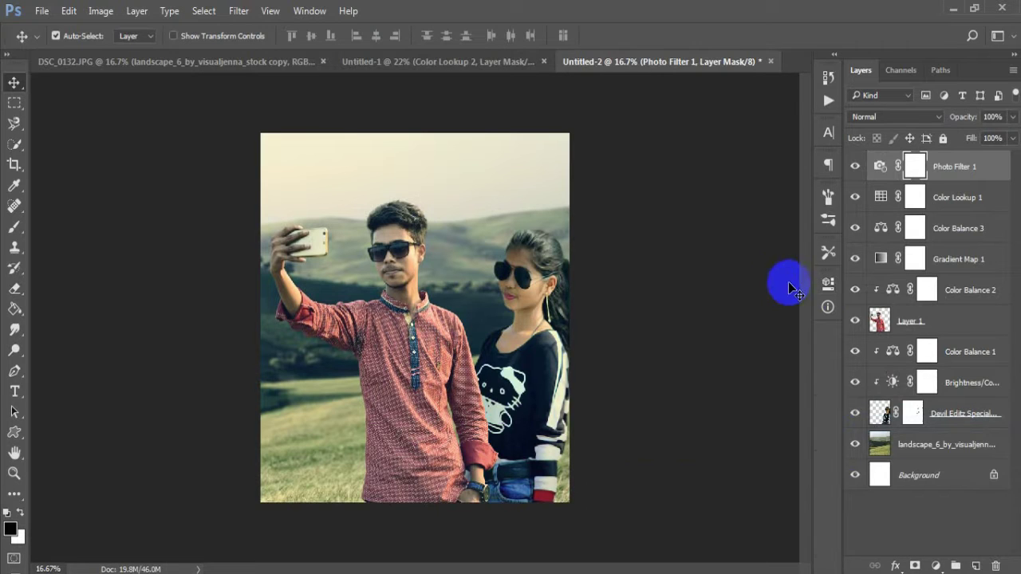
{"action": "left_click", "coordinate": [857, 169]}
{"action": "left_click", "coordinate": [857, 170]}
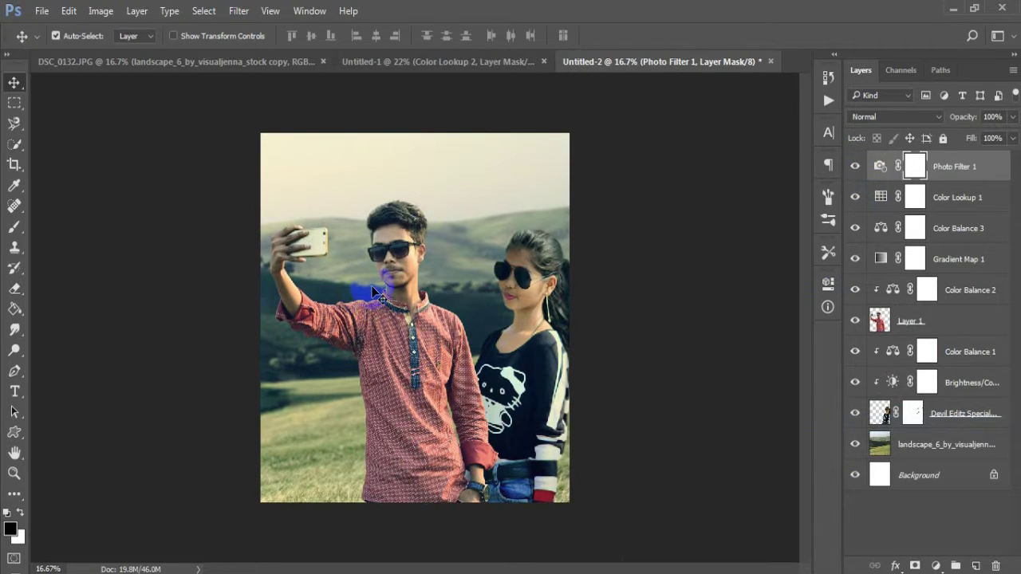
Step: Examine the color grading on the man, the woman and the landscape, both up close and in the whole picture
{"action": "scroll", "coordinate": [381, 280], "scroll_direction": "up", "scroll_amount": 1}
{"action": "scroll", "coordinate": [446, 347], "scroll_direction": "down", "scroll_amount": 3}
{"action": "scroll", "coordinate": [446, 347], "scroll_direction": "up", "scroll_amount": 3}
{"action": "scroll", "coordinate": [432, 350], "scroll_direction": "up", "scroll_amount": 1}
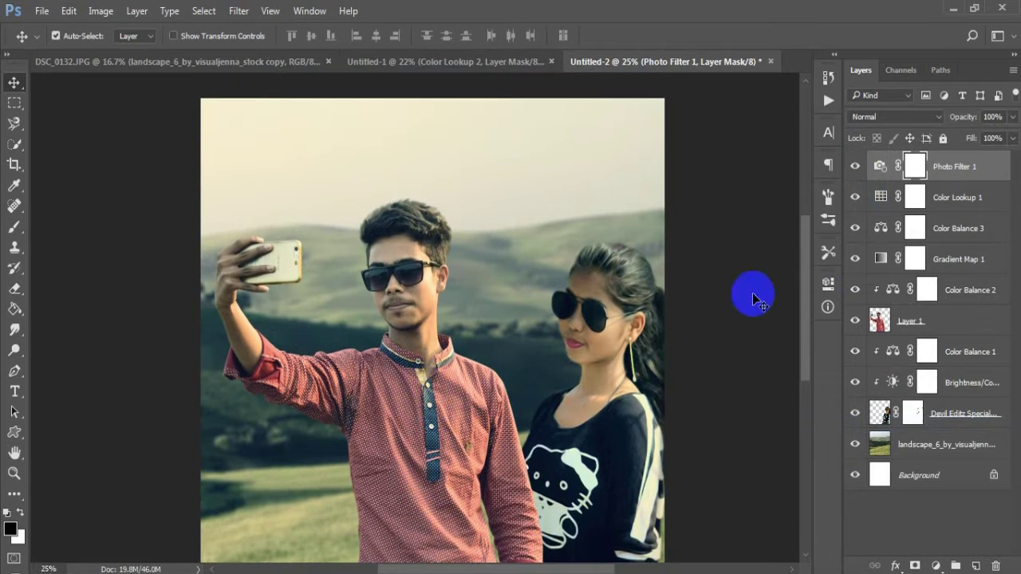
{"action": "left_click", "coordinate": [958, 168]}
{"action": "scroll", "coordinate": [482, 391], "scroll_direction": "down", "scroll_amount": 1}
{"action": "scroll", "coordinate": [482, 391], "scroll_direction": "down", "scroll_amount": 1}
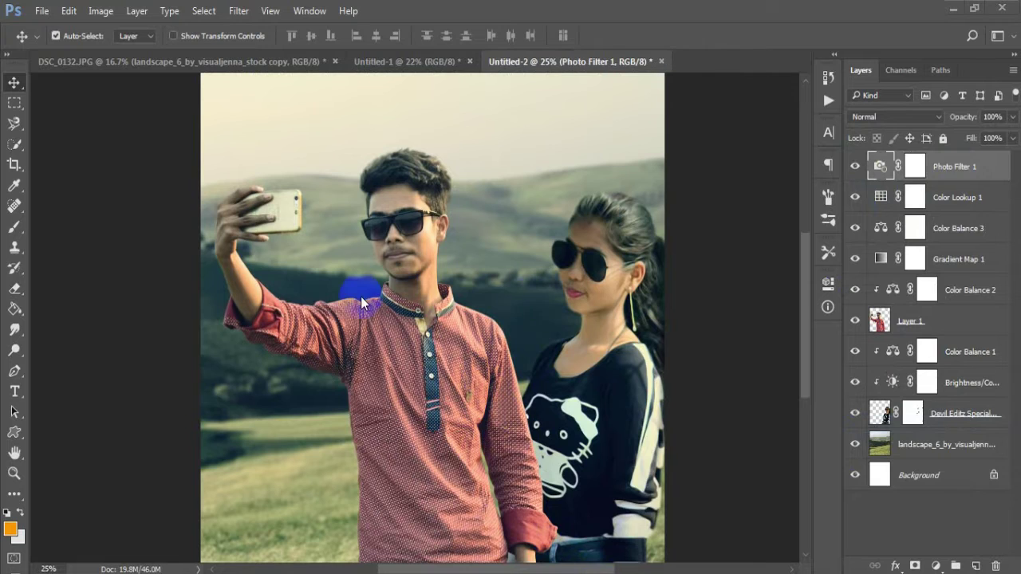
{"action": "scroll", "coordinate": [363, 291], "scroll_direction": "down", "scroll_amount": 2}
{"action": "scroll", "coordinate": [478, 263], "scroll_direction": "up", "scroll_amount": 1}
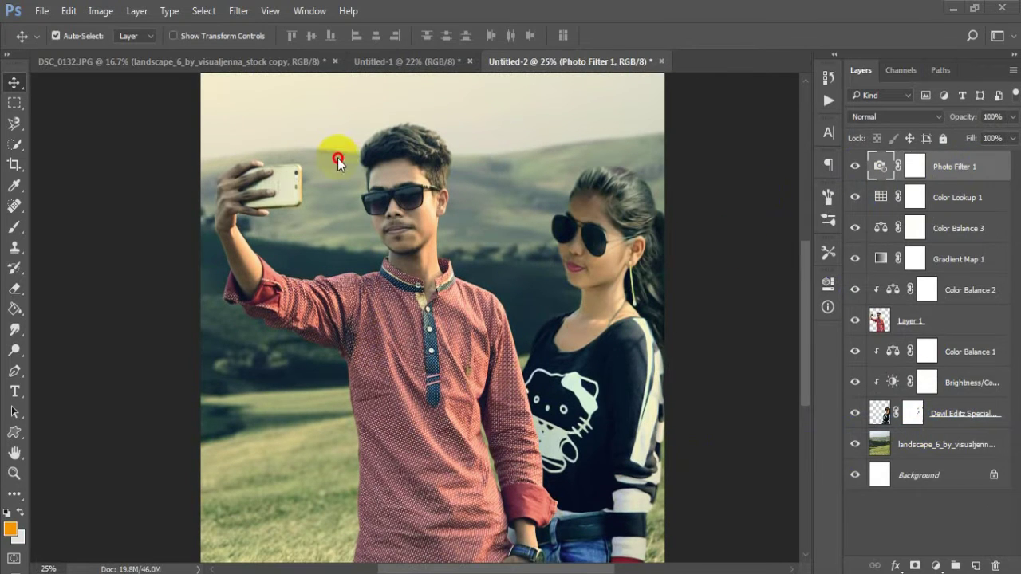
{"action": "key", "text": "ctrl+minus"}
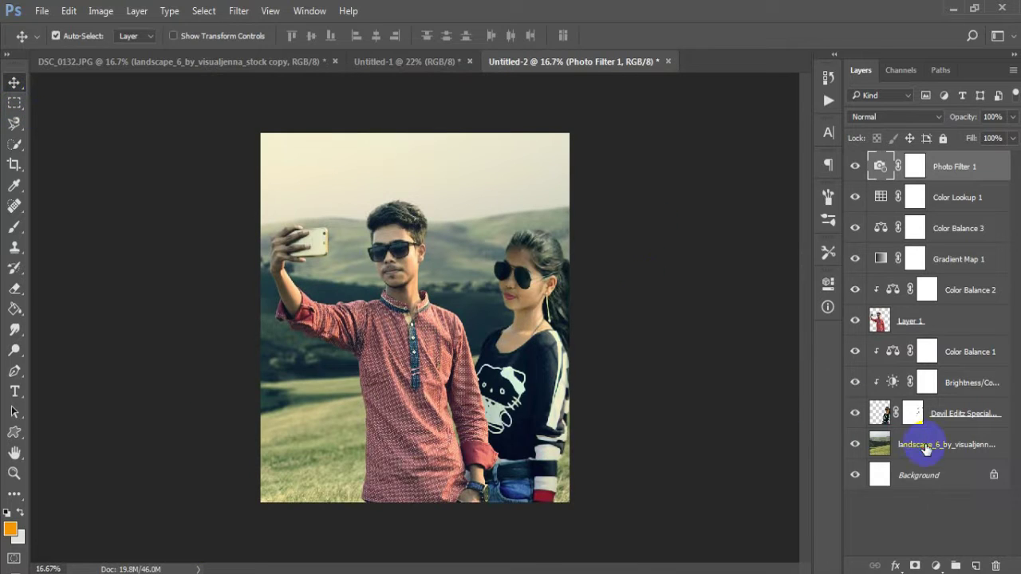
Step: Add a Color Lookup adjustment layer directly above the landscape layer and load the Soft Autumn.CUBE 3D LUT
{"action": "left_click", "coordinate": [918, 446]}
{"action": "left_click", "coordinate": [936, 566]}
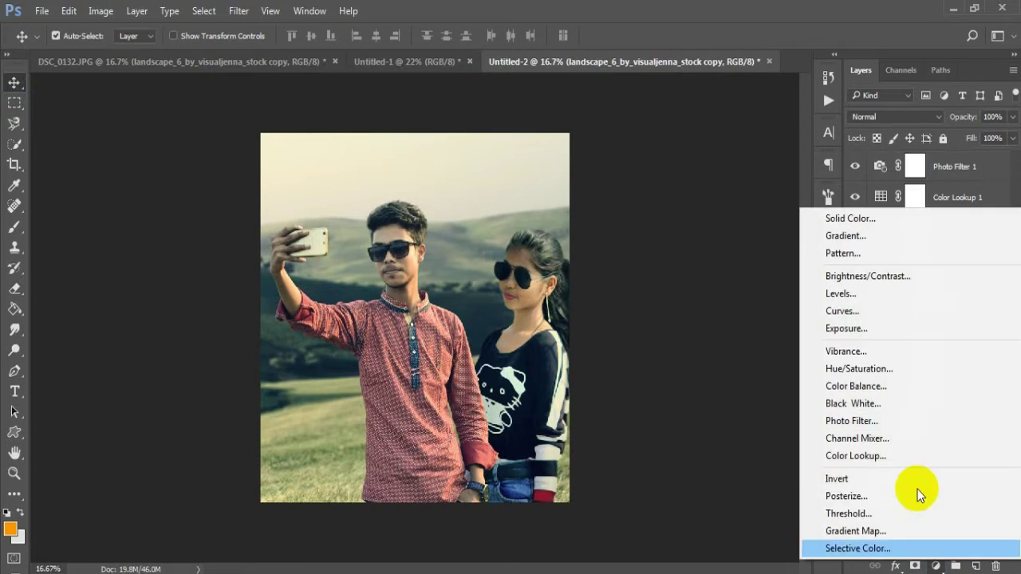
{"action": "left_click", "coordinate": [878, 456]}
{"action": "left_click", "coordinate": [685, 329]}
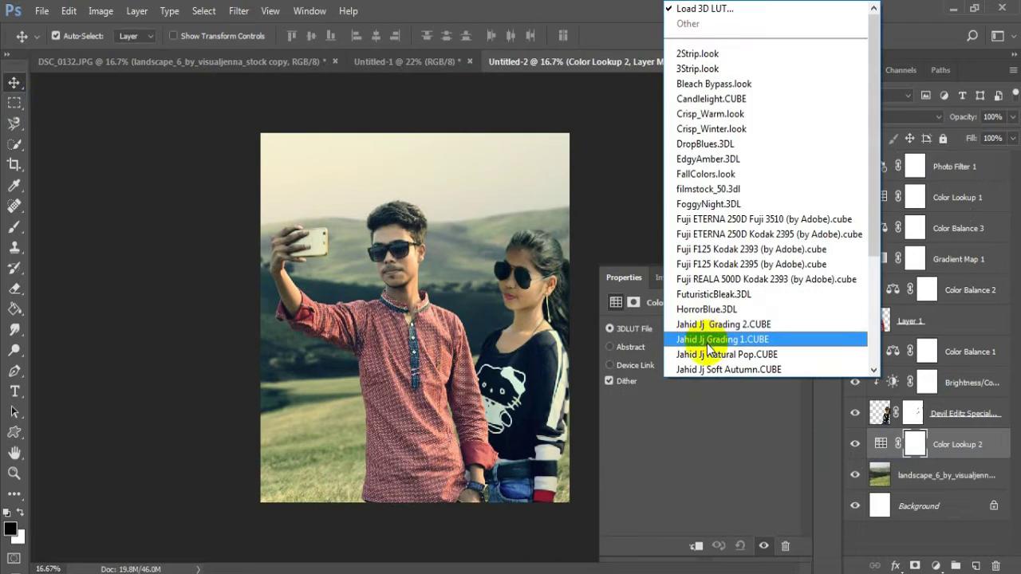
{"action": "scroll", "coordinate": [716, 346], "scroll_direction": "down", "scroll_amount": 1}
{"action": "scroll", "coordinate": [715, 346], "scroll_direction": "down", "scroll_amount": 3}
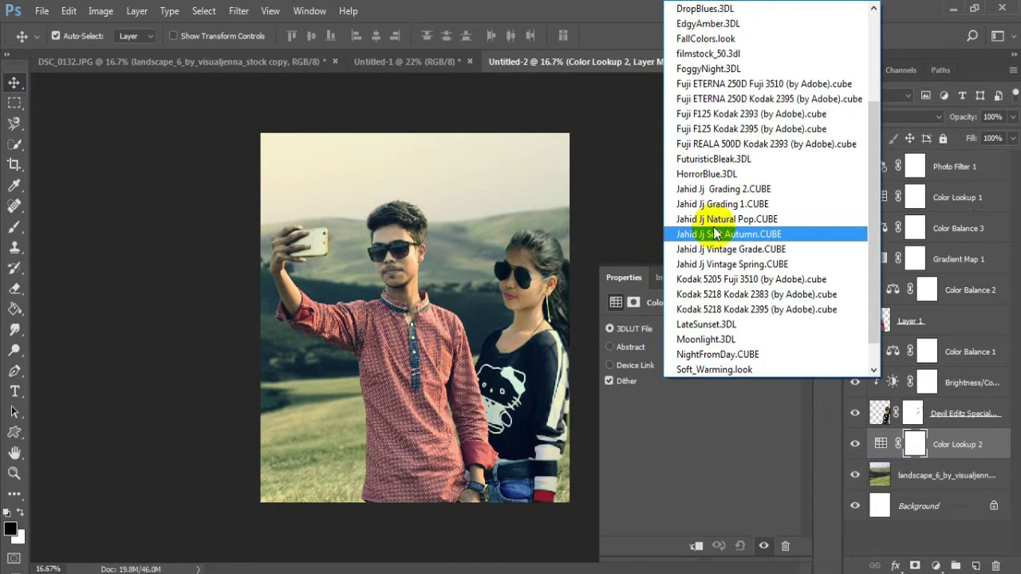
{"action": "left_click", "coordinate": [715, 233]}
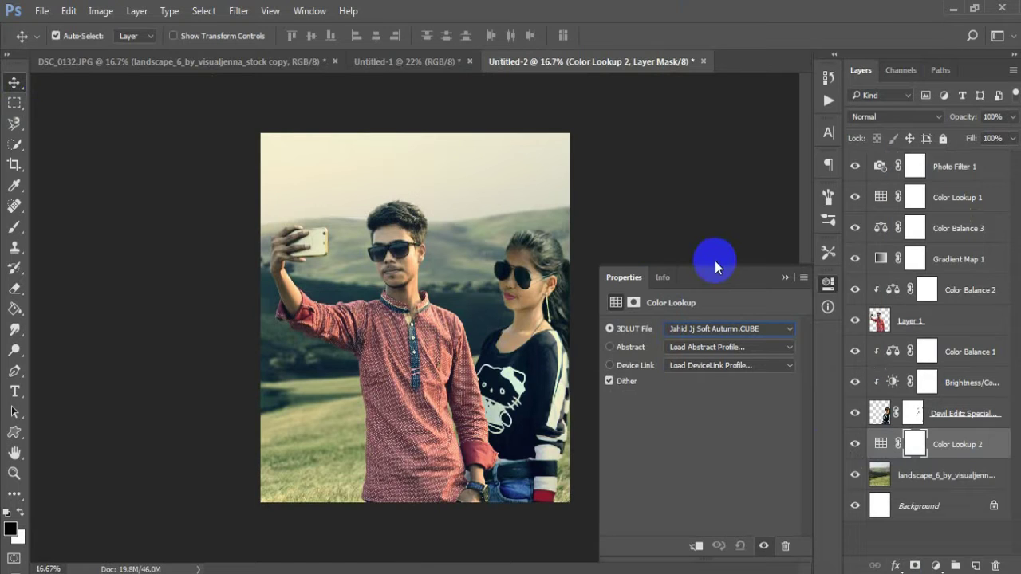
Step: Reduce the opacity of the Color Lookup layer directly above the landscape to 36%
{"action": "left_click", "coordinate": [782, 277]}
{"action": "left_click_drag", "start_coordinate": [965, 118], "coordinate": [943, 116]}
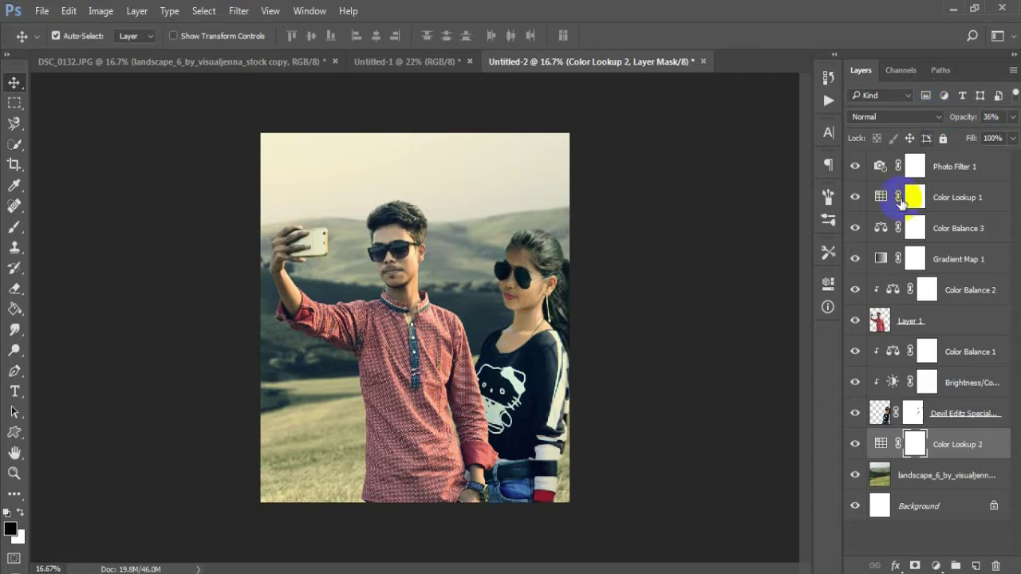
Step: Add a new empty layer directly above the landscape layer and beneath its Color Lookup adjustment
{"action": "left_click", "coordinate": [956, 416]}
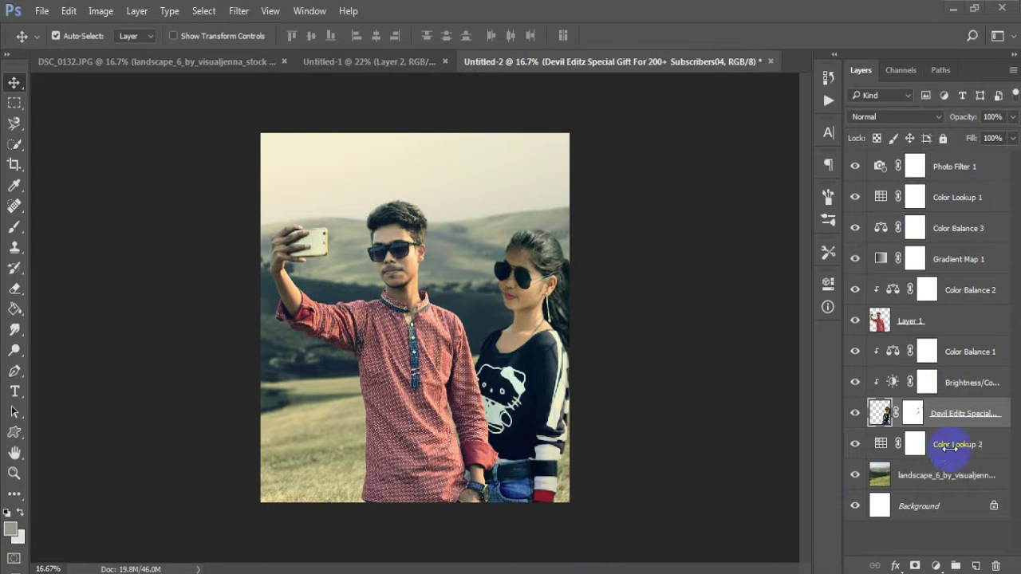
{"action": "left_click", "coordinate": [925, 474]}
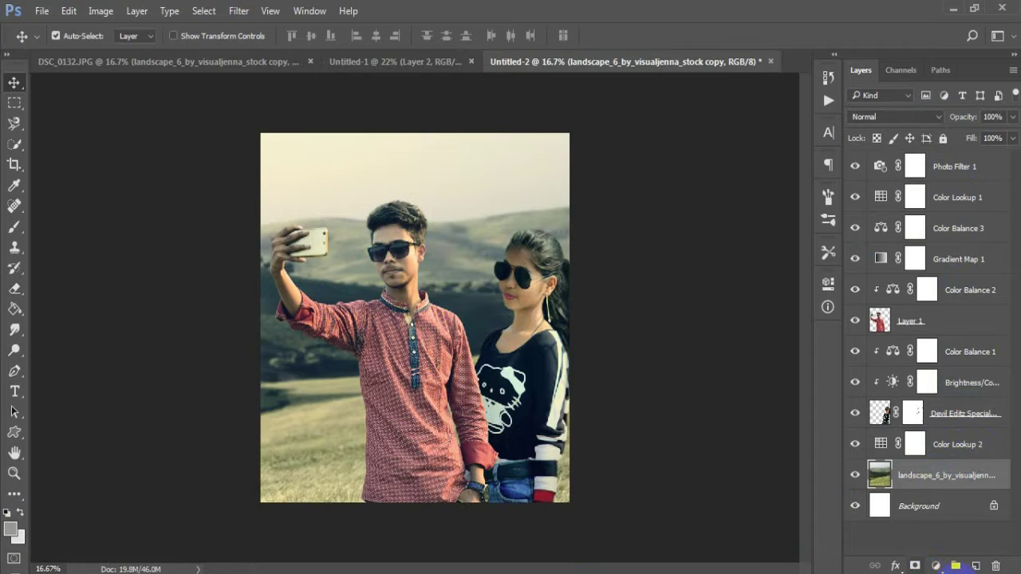
{"action": "left_click", "coordinate": [975, 563]}
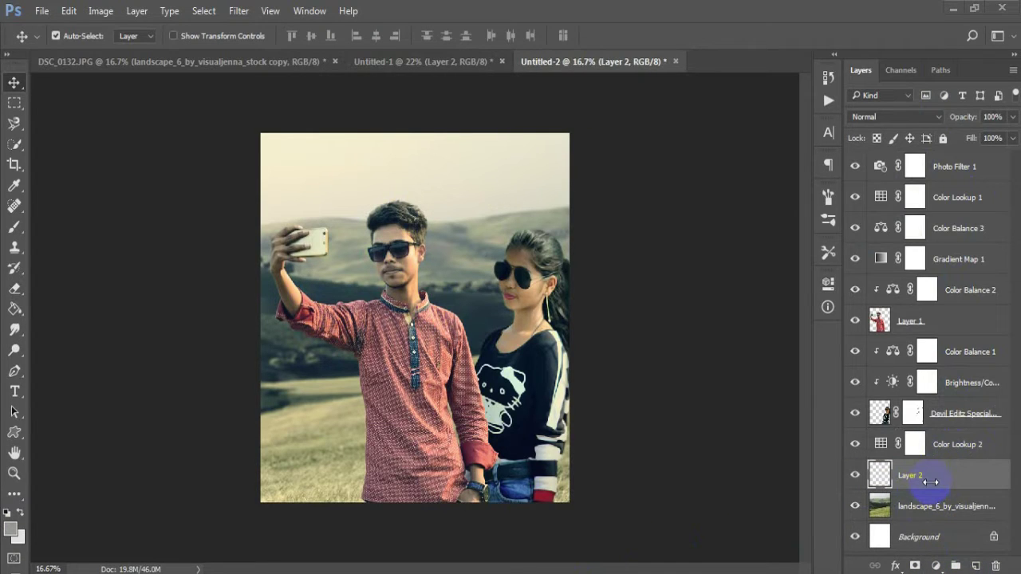
{"action": "left_click_drag", "start_coordinate": [938, 455], "coordinate": [932, 481]}
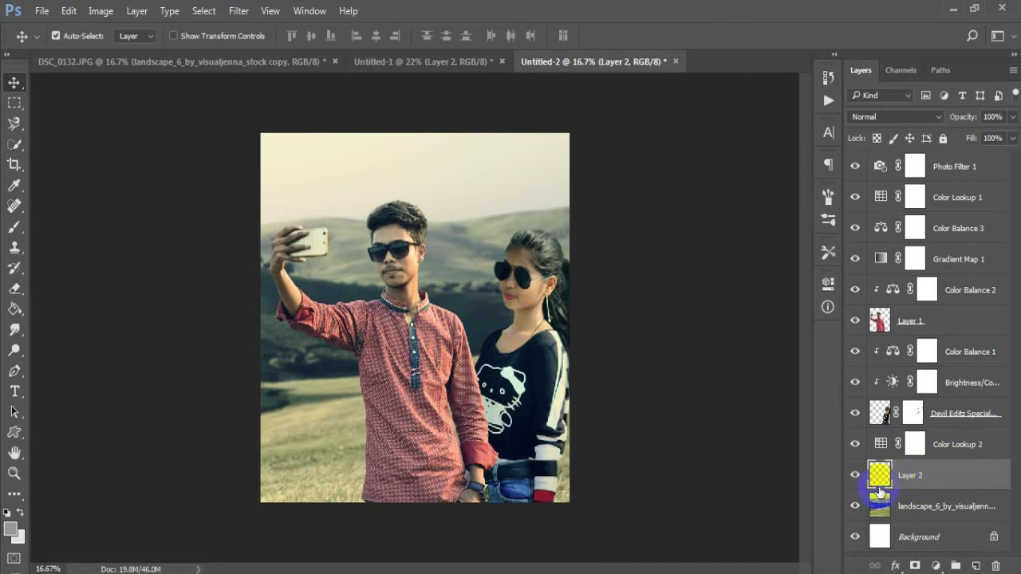
Step: Set the foreground color to orange ff9600
{"action": "left_click", "coordinate": [11, 527]}
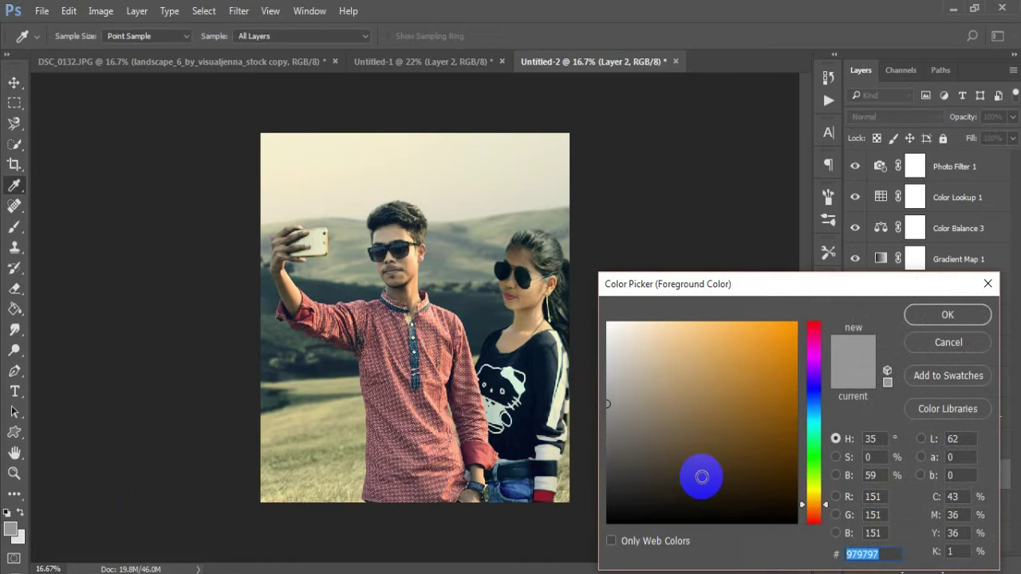
{"action": "type", "text": "f"}
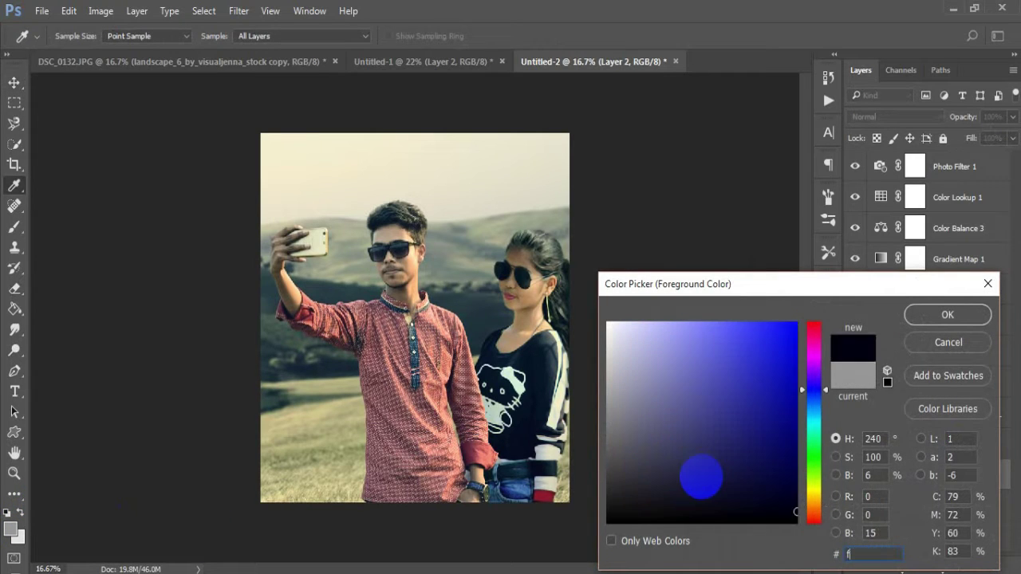
{"action": "type", "text": "f9600"}
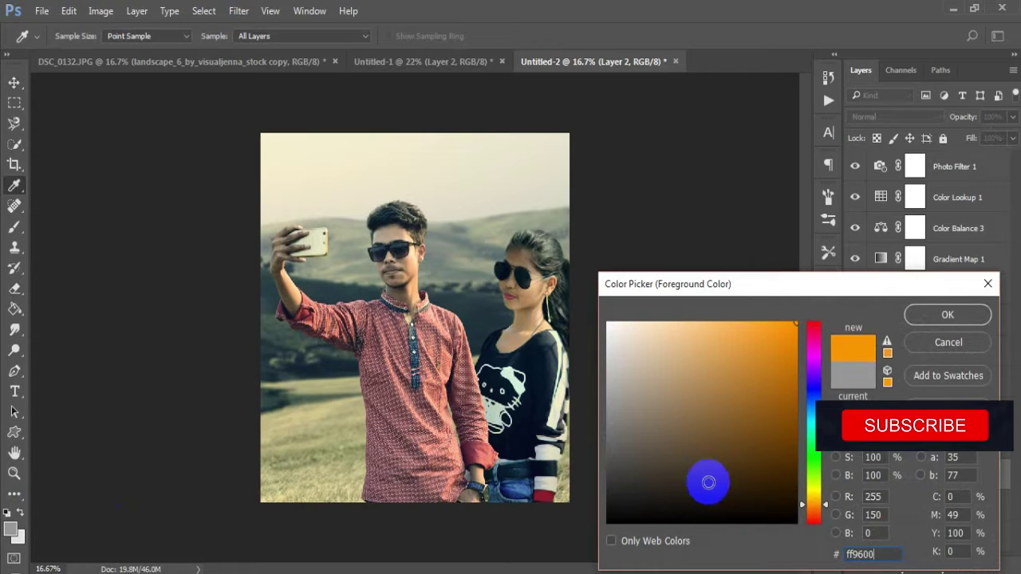
{"action": "left_click", "coordinate": [946, 316]}
{"action": "key", "text": "v"}
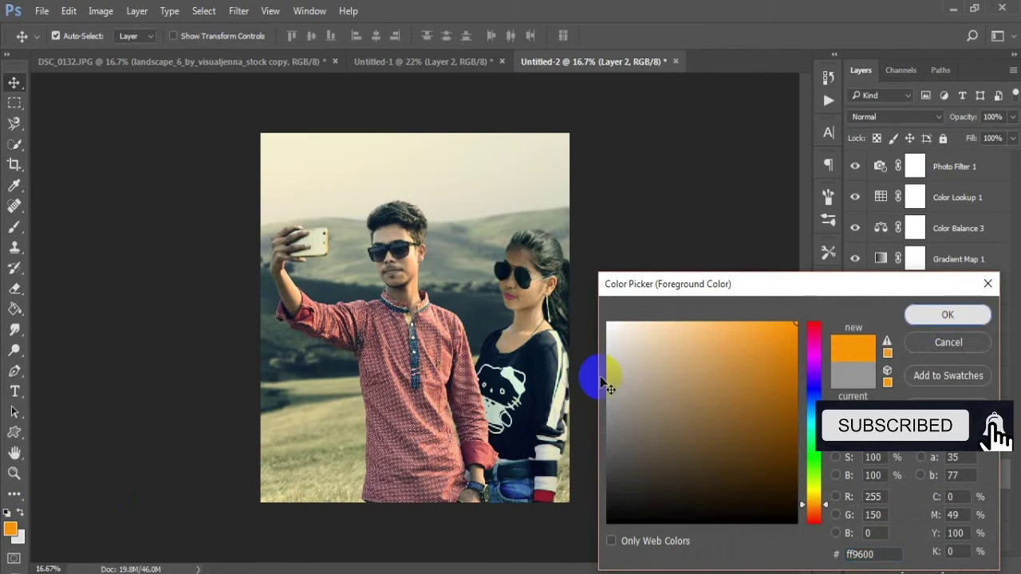
Step: Paint a soft orange glow from the picture's upper-left side on the new layer with a 2500 px brush, redoing the first attempt
{"action": "key", "text": "b"}
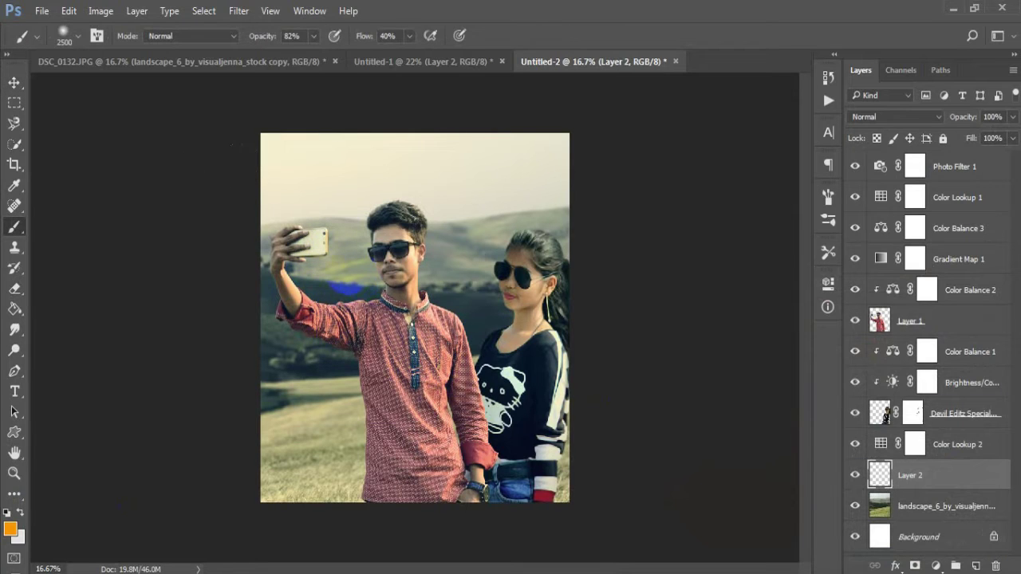
{"action": "left_click_drag", "start_coordinate": [107, 410], "coordinate": [263, 406]}
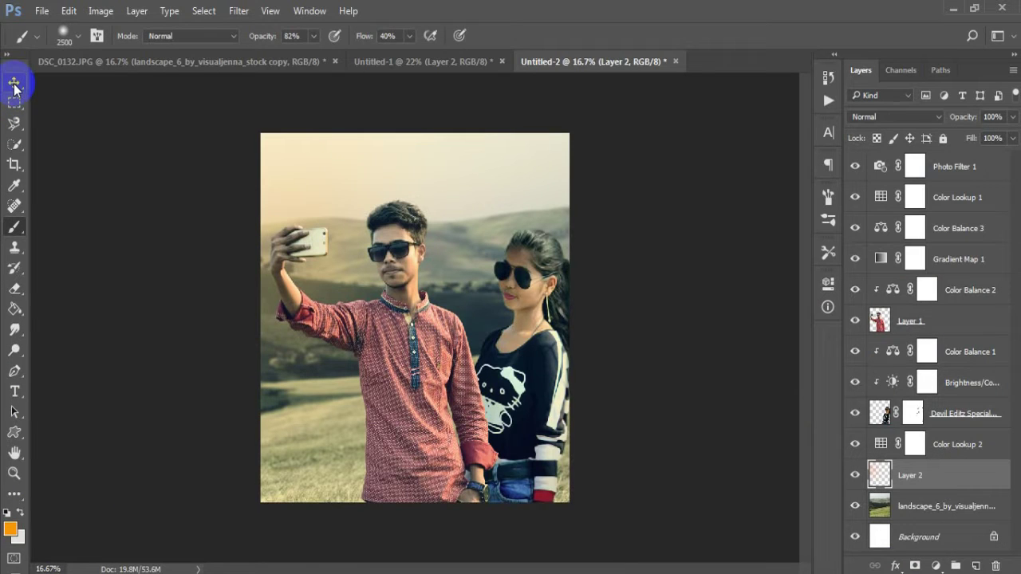
{"action": "key", "text": "ctrl+z"}
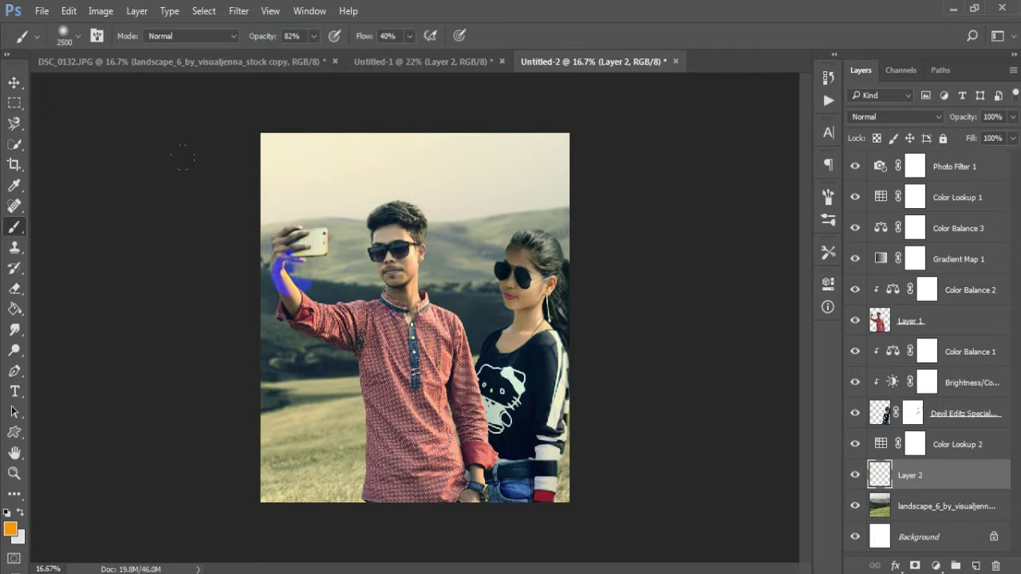
{"action": "left_click", "coordinate": [212, 209]}
{"action": "left_click", "coordinate": [13, 83]}
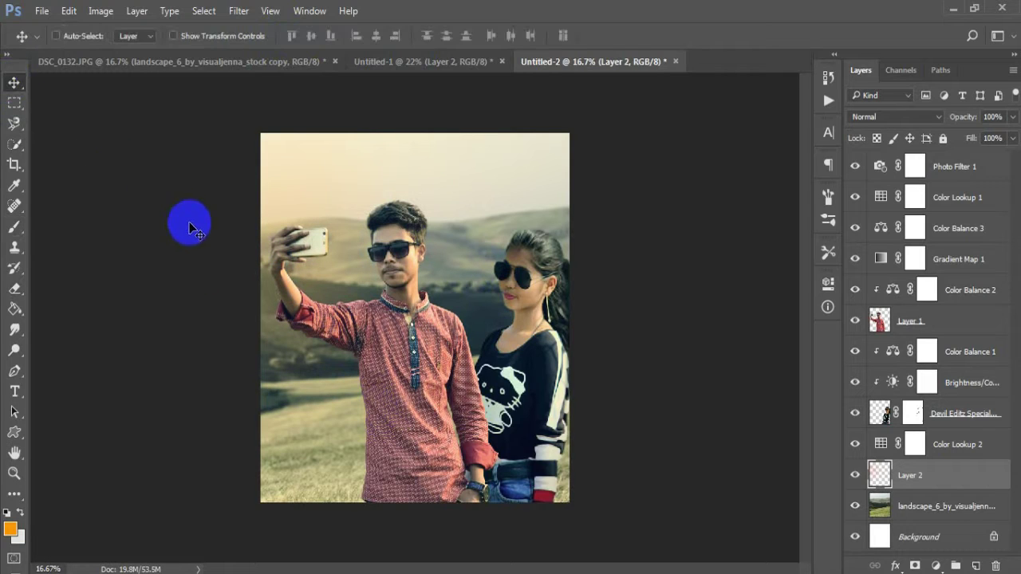
Step: Free-transform the orange glow above the landscape to about 99.7% of its size and set its blend mode to Screen
{"action": "key", "text": "ctrl+t"}
{"action": "mouse_move", "coordinate": [542, 504]}
{"action": "left_mouse_down"}
{"action": "mouse_move", "coordinate": [553, 532]}
{"action": "mouse_move", "coordinate": [535, 505]}
{"action": "left_mouse_up"}
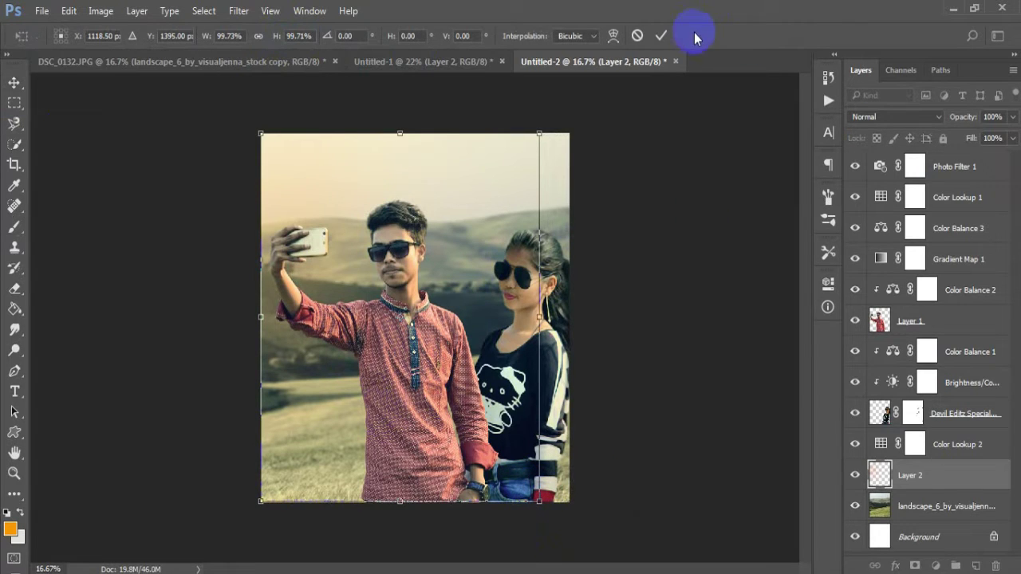
{"action": "left_click", "coordinate": [661, 35]}
{"action": "left_click", "coordinate": [886, 117]}
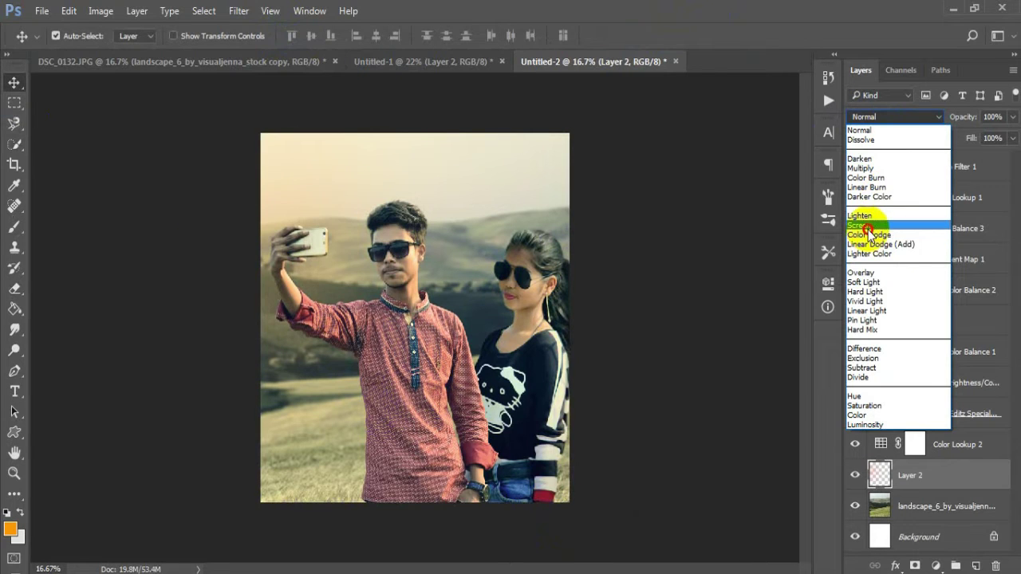
{"action": "left_click", "coordinate": [860, 224]}
{"action": "left_click", "coordinate": [11, 80]}
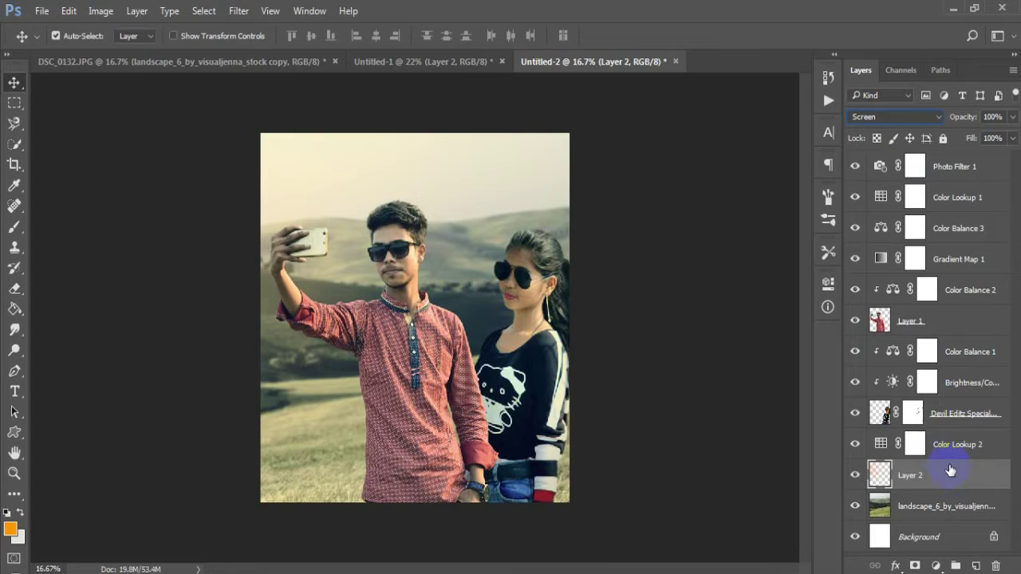
Step: Add a new layer above the man's Color Balance layer and paint a soft ff9600 glow from the picture's upper-left side
{"action": "left_click", "coordinate": [957, 201]}
{"action": "left_click", "coordinate": [945, 319]}
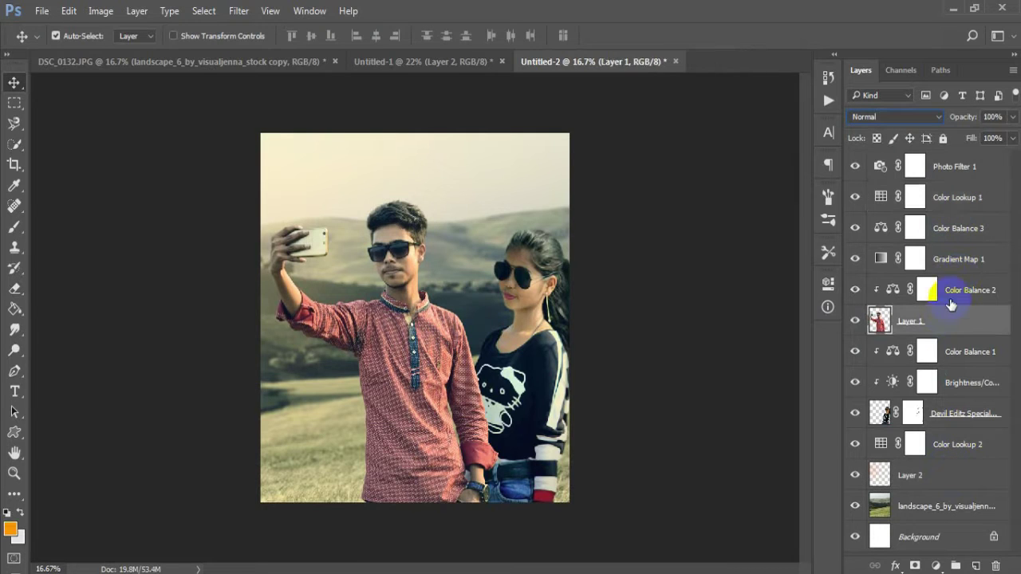
{"action": "left_click", "coordinate": [957, 292]}
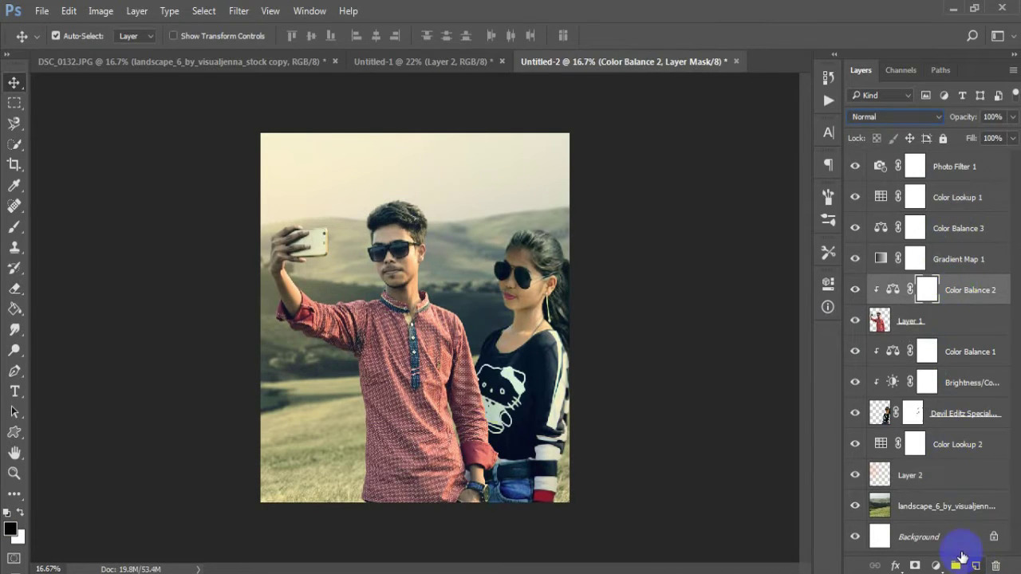
{"action": "left_click", "coordinate": [975, 565]}
{"action": "key", "text": "b"}
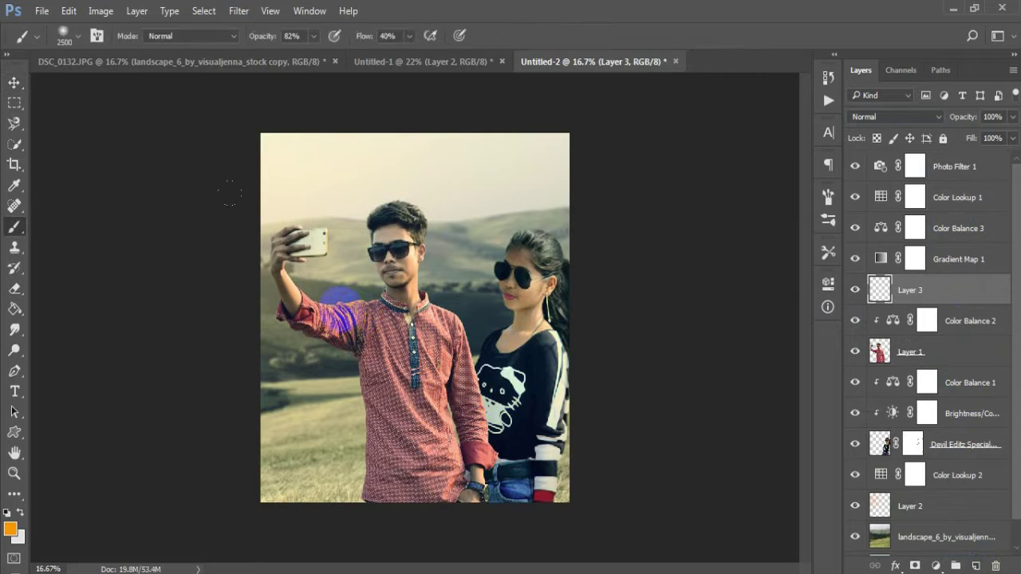
{"action": "left_click", "coordinate": [12, 531]}
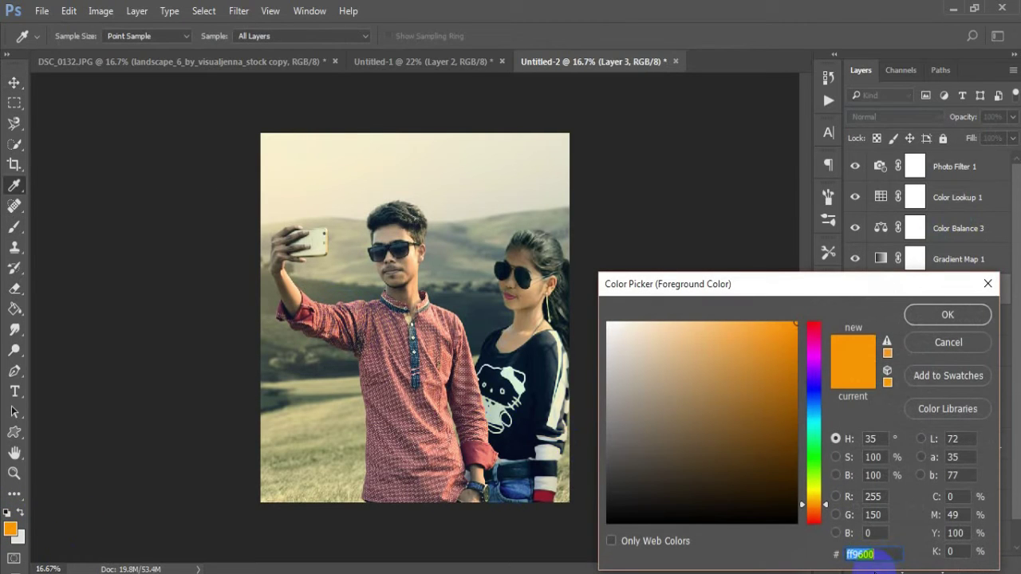
{"action": "left_click", "coordinate": [953, 348]}
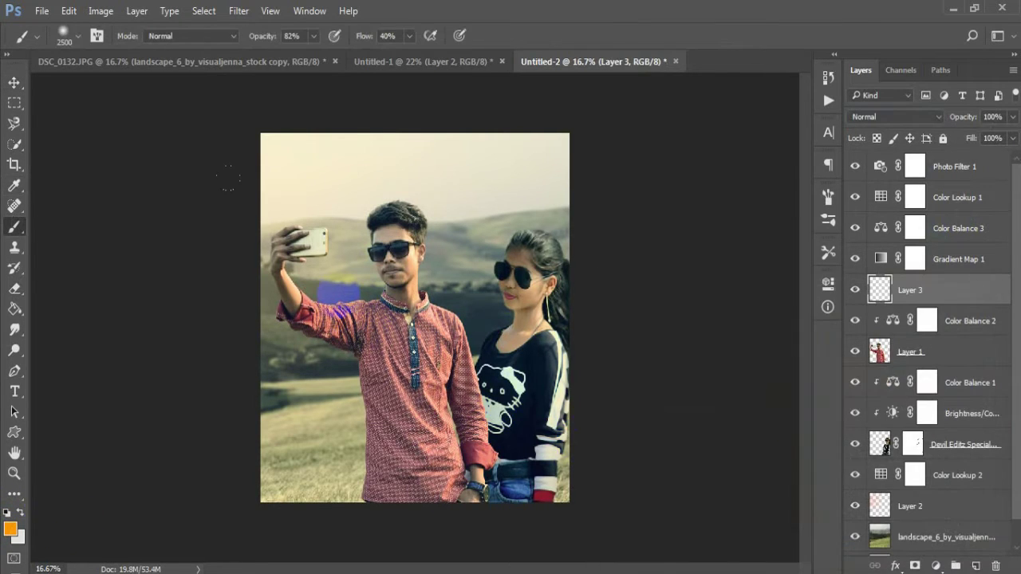
{"action": "left_click", "coordinate": [15, 84]}
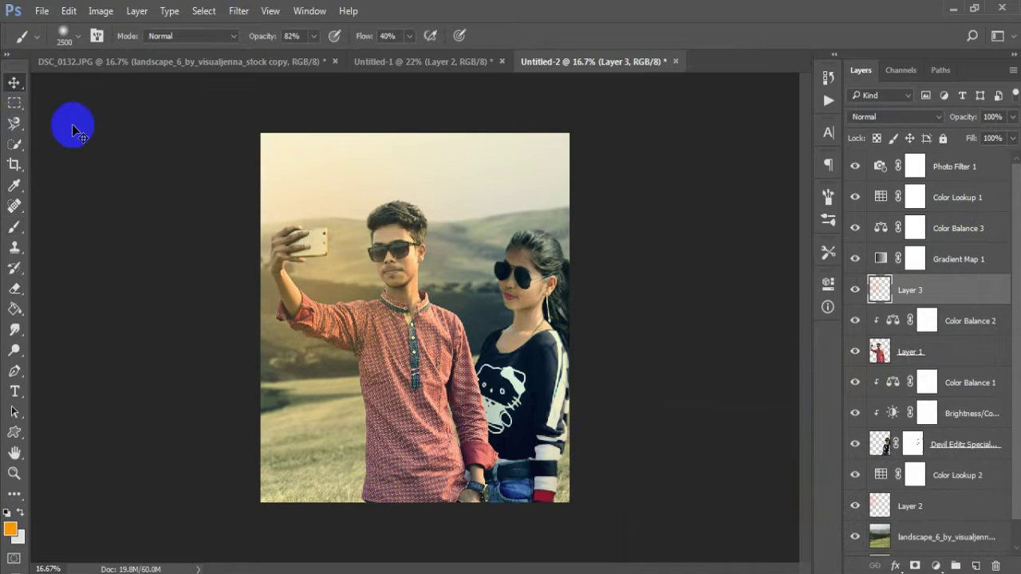
Step: Enlarge the glow above the man outward past the canvas's upper-left corner and set its blend mode to Screen
{"action": "key", "text": "ctrl+t"}
{"action": "left_click_drag", "start_coordinate": [261, 134], "coordinate": [212, 74]}
{"action": "left_click", "coordinate": [659, 33]}
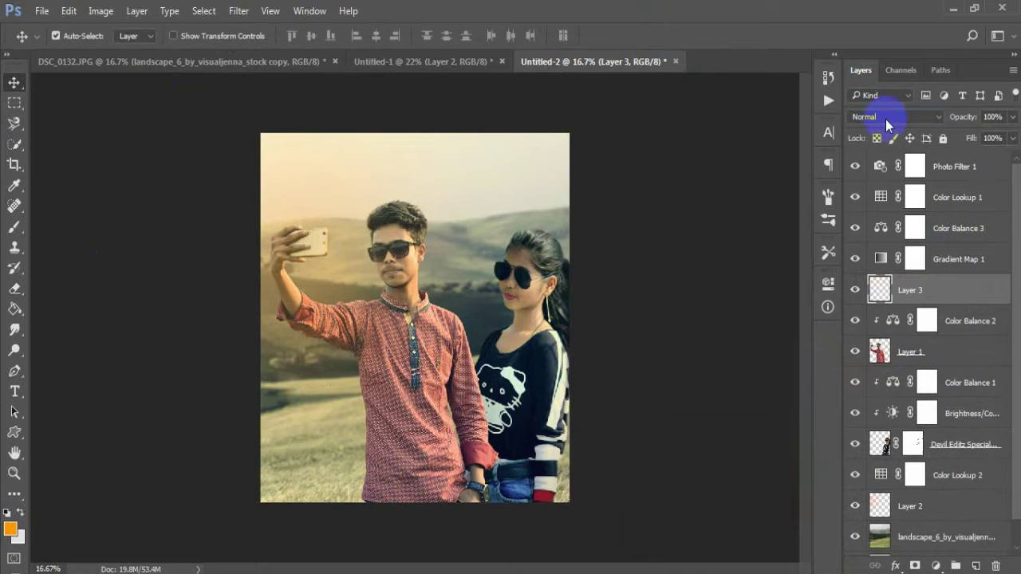
{"action": "left_click", "coordinate": [888, 116]}
{"action": "left_click", "coordinate": [862, 225]}
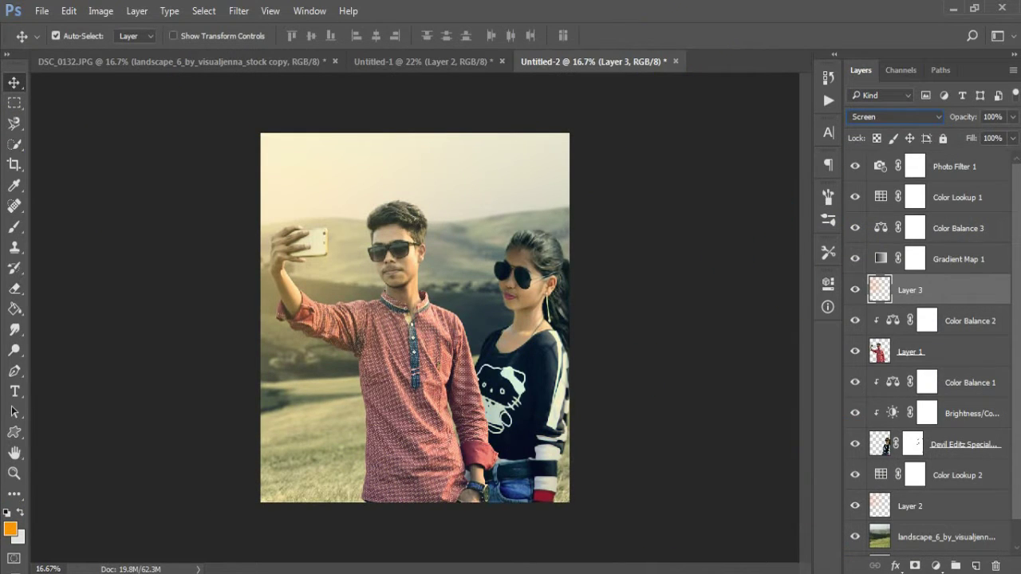
Step: Move the enlarged glow layer to the top of the layer stack, above the Photo Filter
{"action": "left_click", "coordinate": [329, 272]}
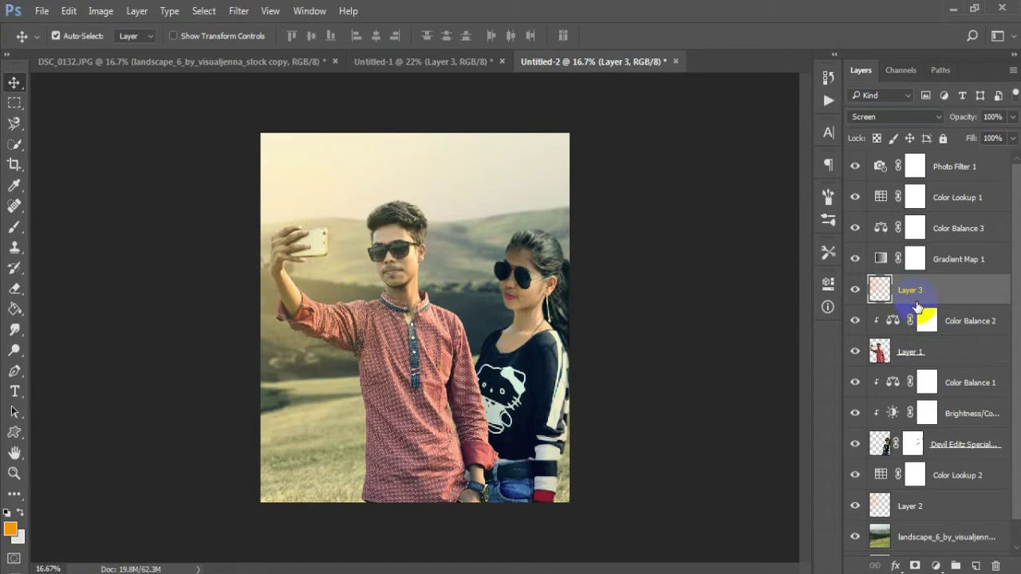
{"action": "key", "text": "ctrl+t"}
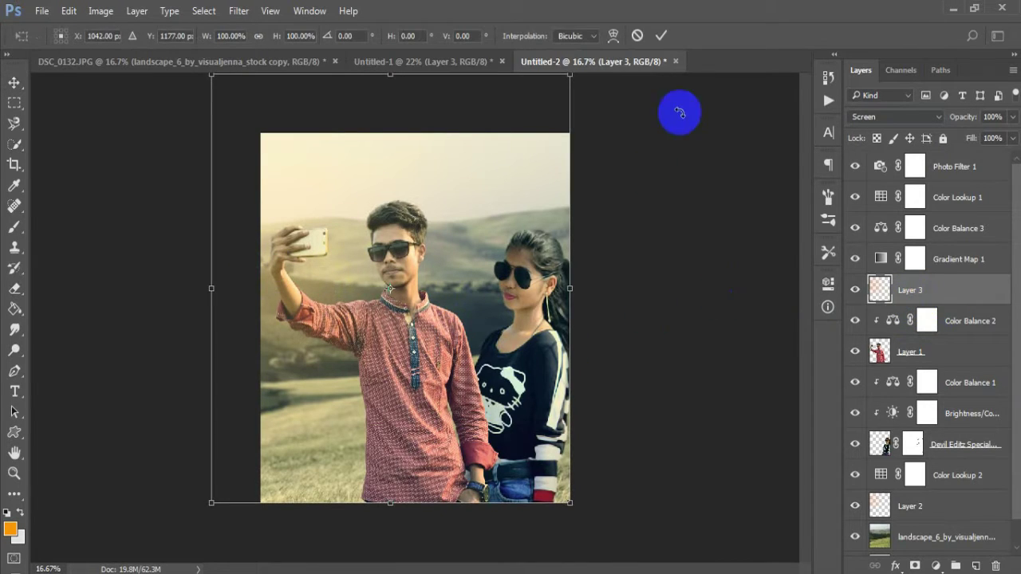
{"action": "left_click", "coordinate": [660, 37]}
{"action": "left_click", "coordinate": [916, 292]}
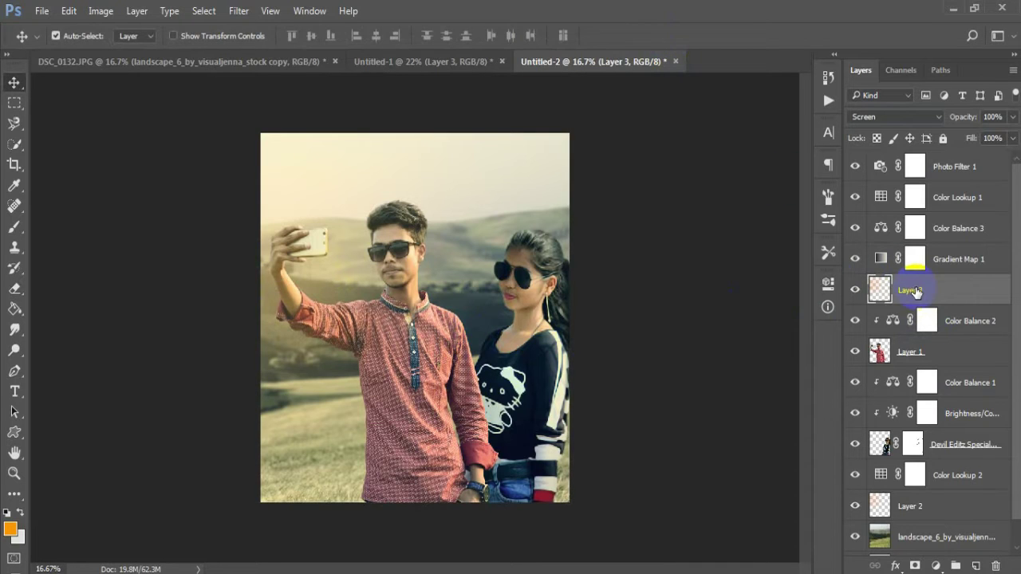
{"action": "left_click_drag", "start_coordinate": [919, 300], "coordinate": [946, 162]}
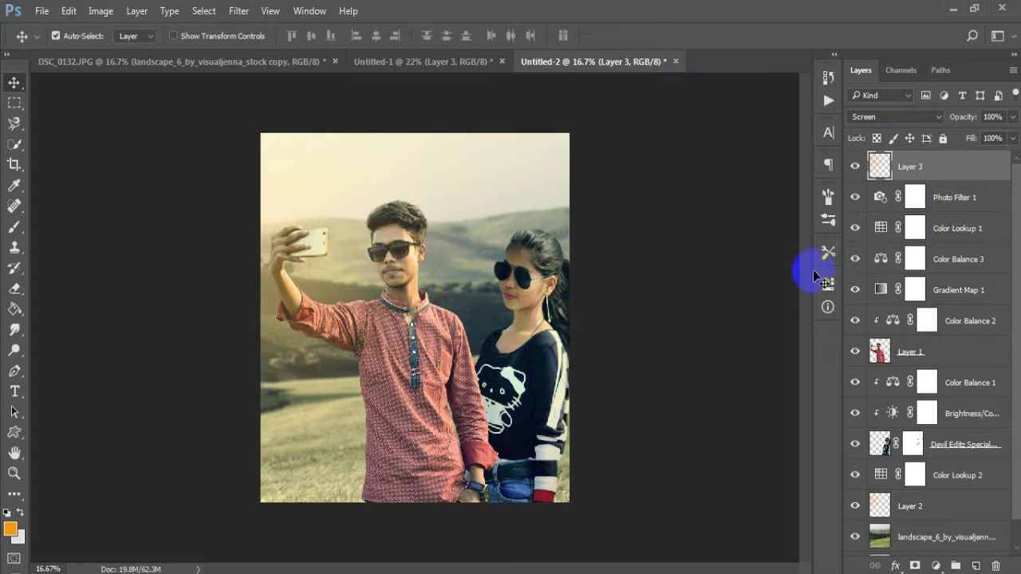
Step: Reduce the top glow layer's opacity to 34% and compare the picture with and without it
{"action": "left_click", "coordinate": [854, 166]}
{"action": "left_click", "coordinate": [854, 166]}
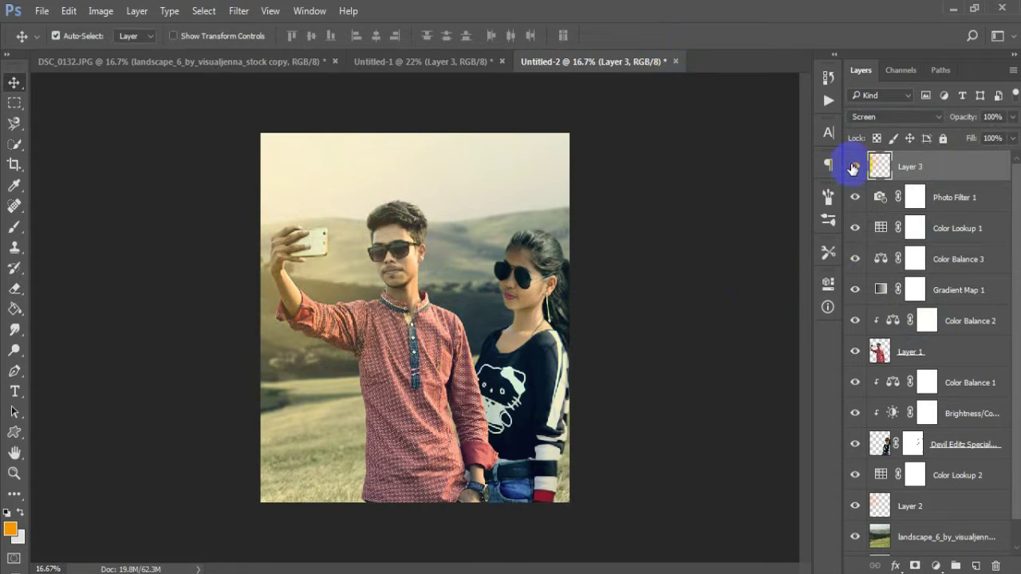
{"action": "left_click_drag", "start_coordinate": [972, 119], "coordinate": [995, 119]}
{"action": "left_click", "coordinate": [979, 119]}
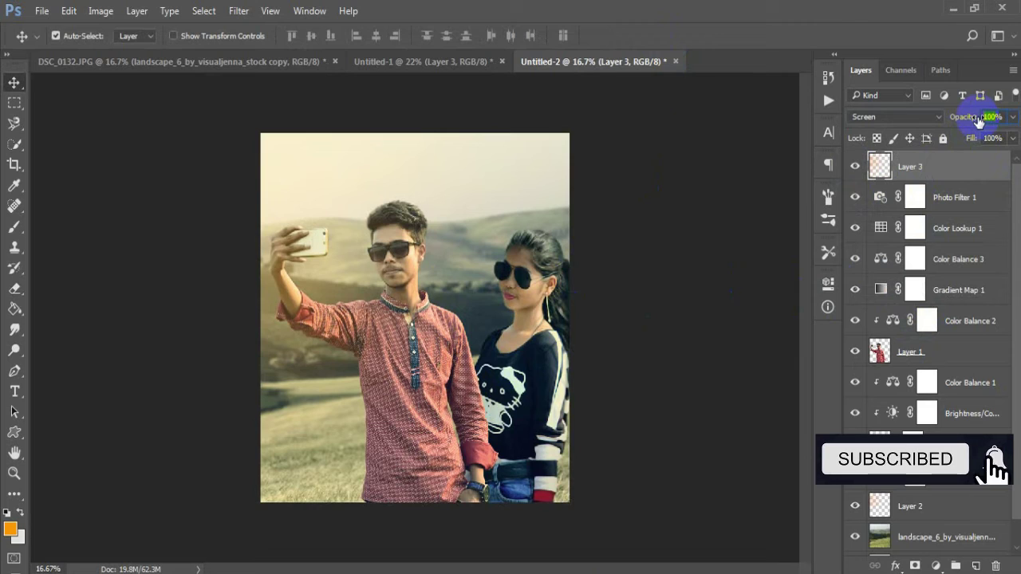
{"action": "type", "text": "34"}
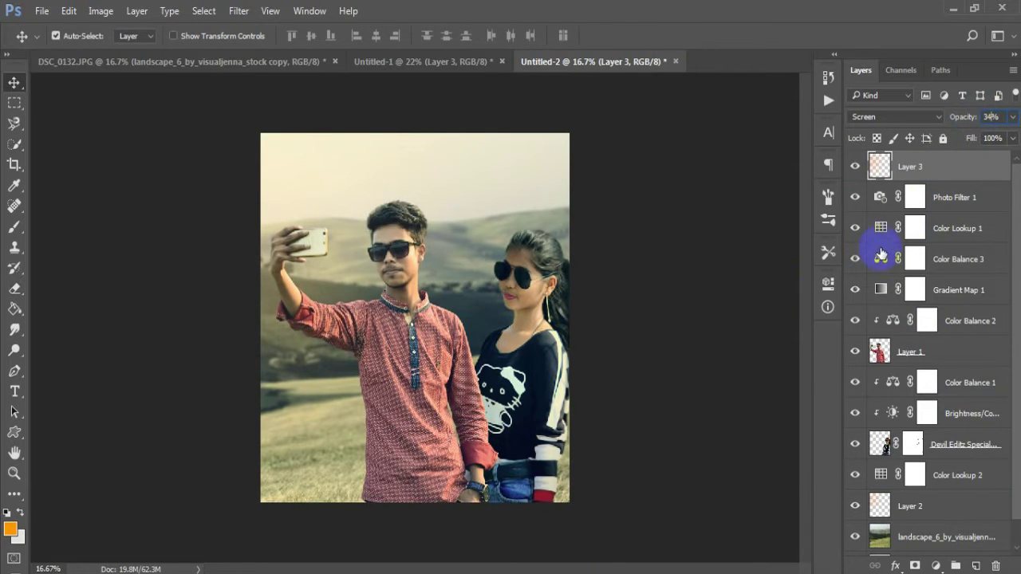
{"action": "left_click", "coordinate": [856, 167]}
{"action": "left_click", "coordinate": [857, 167]}
Step: Add a new layer above the woman's Color Balance layer and paint a soft orange glow on it behind the man
{"action": "left_click", "coordinate": [925, 358]}
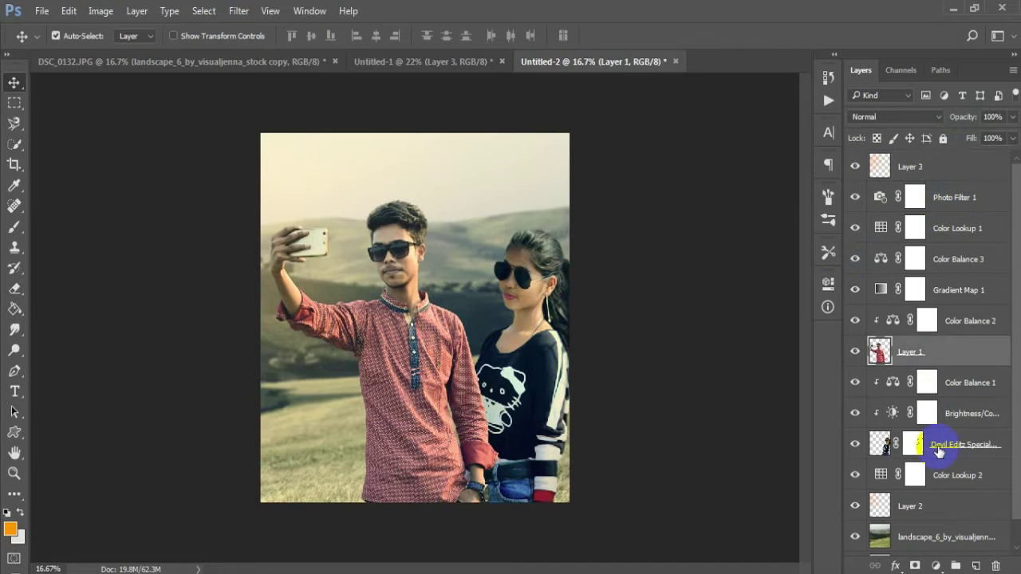
{"action": "left_click", "coordinate": [946, 448]}
{"action": "left_click", "coordinate": [950, 383]}
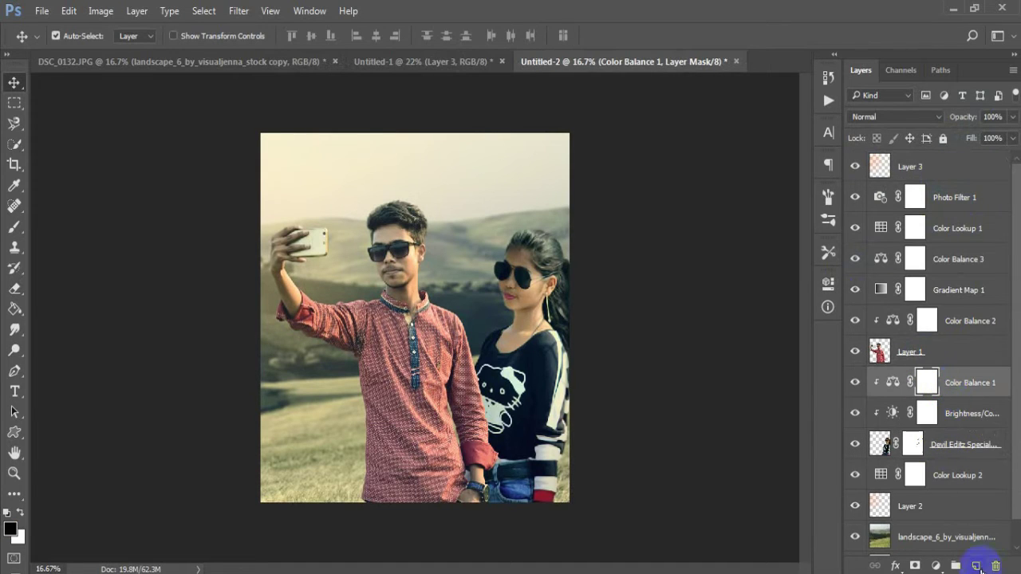
{"action": "left_click", "coordinate": [976, 566]}
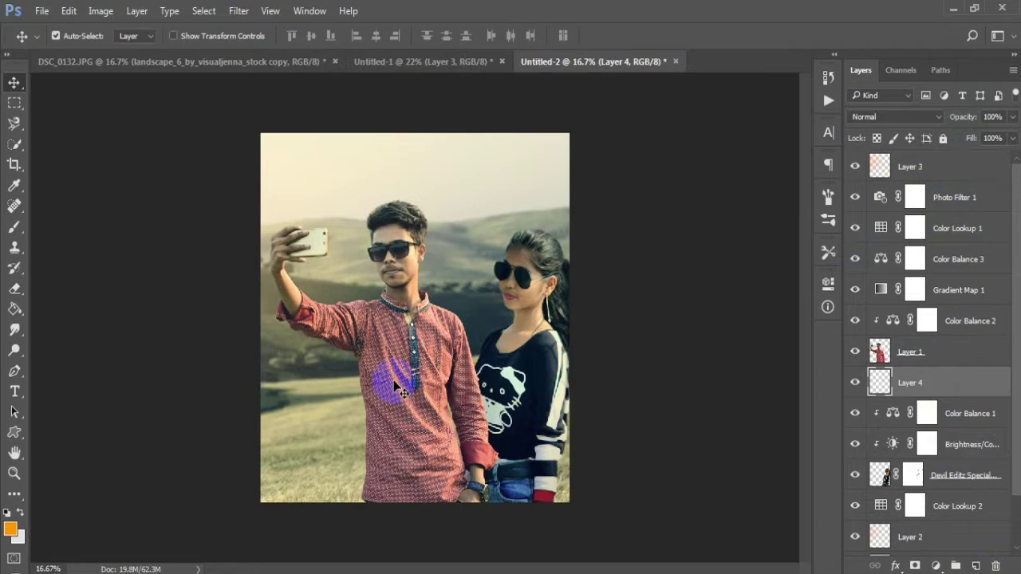
{"action": "key", "text": "b"}
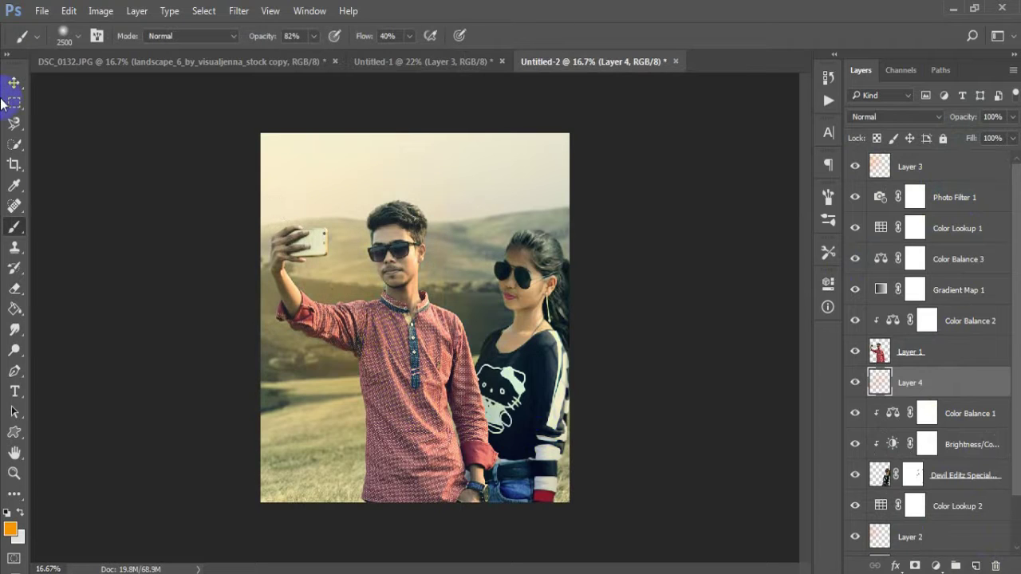
Step: Enlarge the new orange glow layer behind the man to about 133% so it extends beyond the canvas
{"action": "left_click", "coordinate": [14, 82]}
{"action": "key", "text": "ctrl+t"}
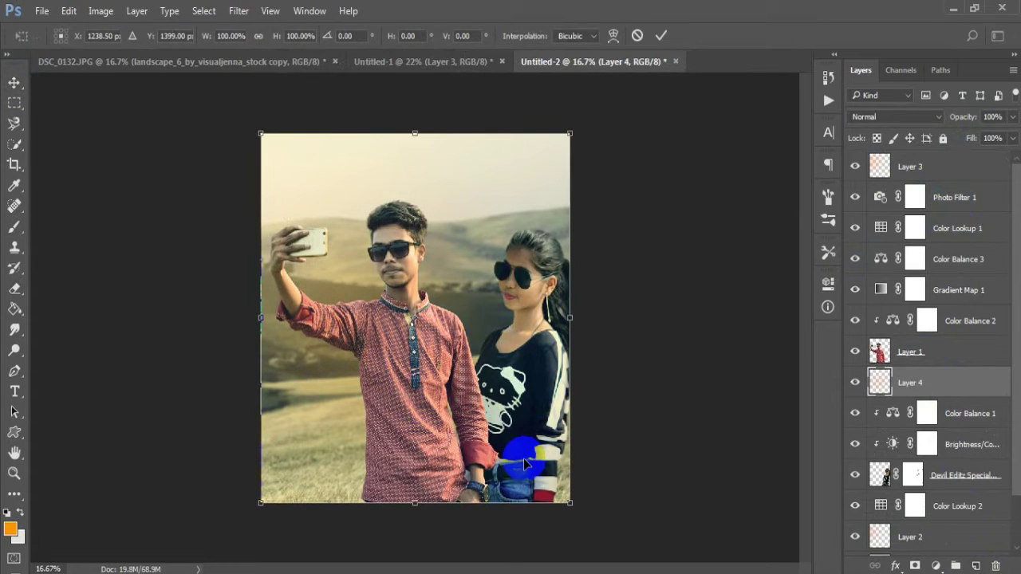
{"action": "left_click_drag", "start_coordinate": [569, 502], "coordinate": [600, 451]}
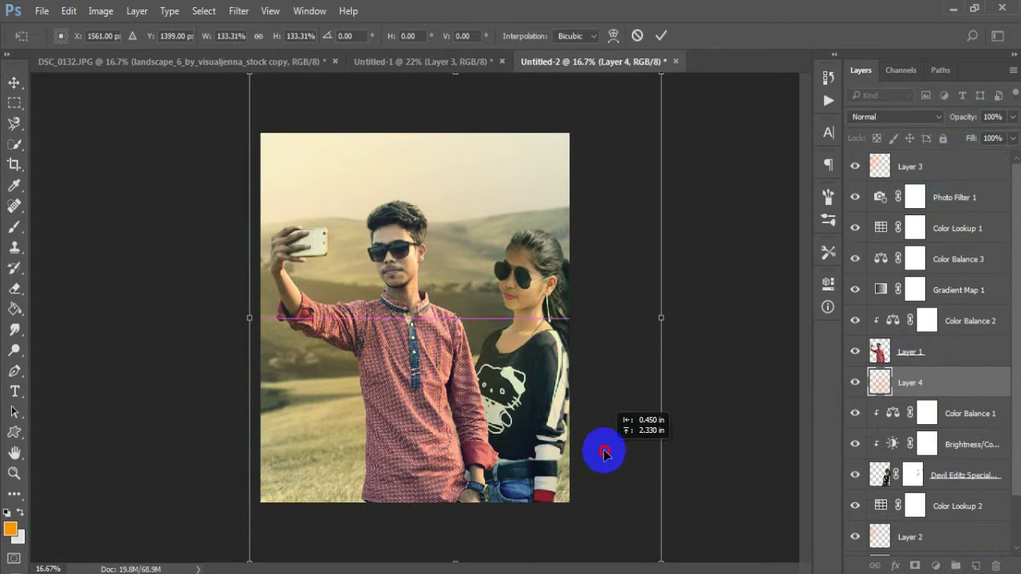
{"action": "left_click", "coordinate": [661, 35]}
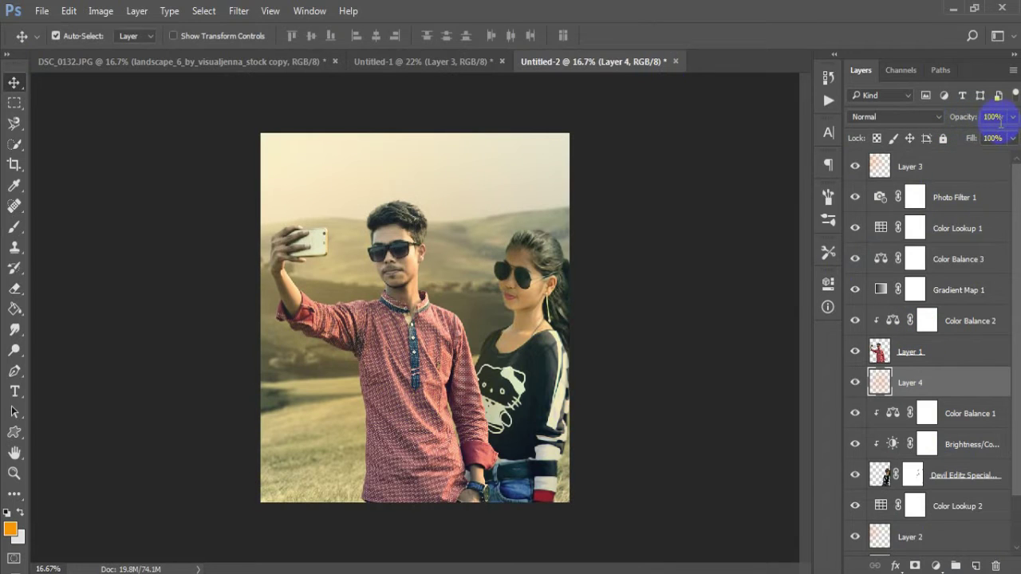
Step: Reduce the opacity of the glow layer behind the man to 35% and compare the picture with and without it
{"action": "left_click", "coordinate": [994, 118]}
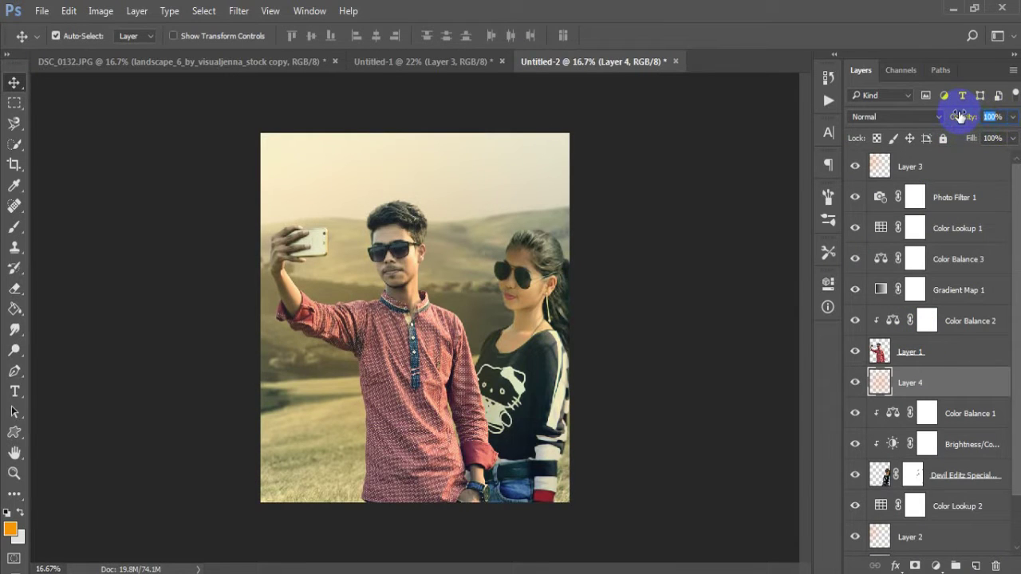
{"action": "type", "text": "35"}
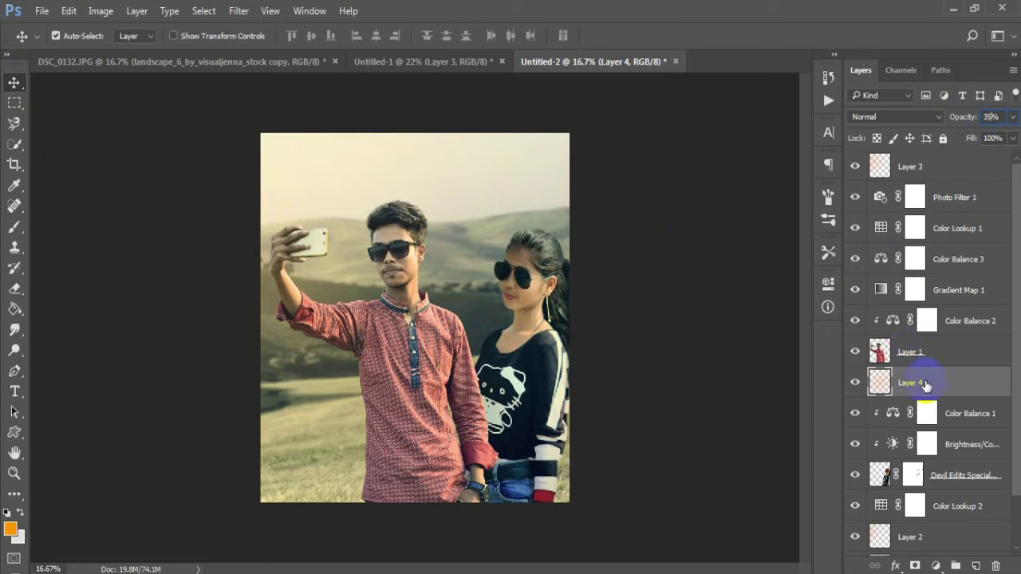
{"action": "left_click", "coordinate": [855, 383]}
{"action": "left_click", "coordinate": [855, 385]}
Step: Transform the glow behind the man slightly toward the right and toggle its visibility to compare the result
{"action": "key", "text": "ctrl+t"}
{"action": "left_click_drag", "start_coordinate": [588, 394], "coordinate": [623, 396]}
{"action": "left_click", "coordinate": [661, 36]}
{"action": "left_click", "coordinate": [855, 385]}
{"action": "left_click", "coordinate": [855, 386]}
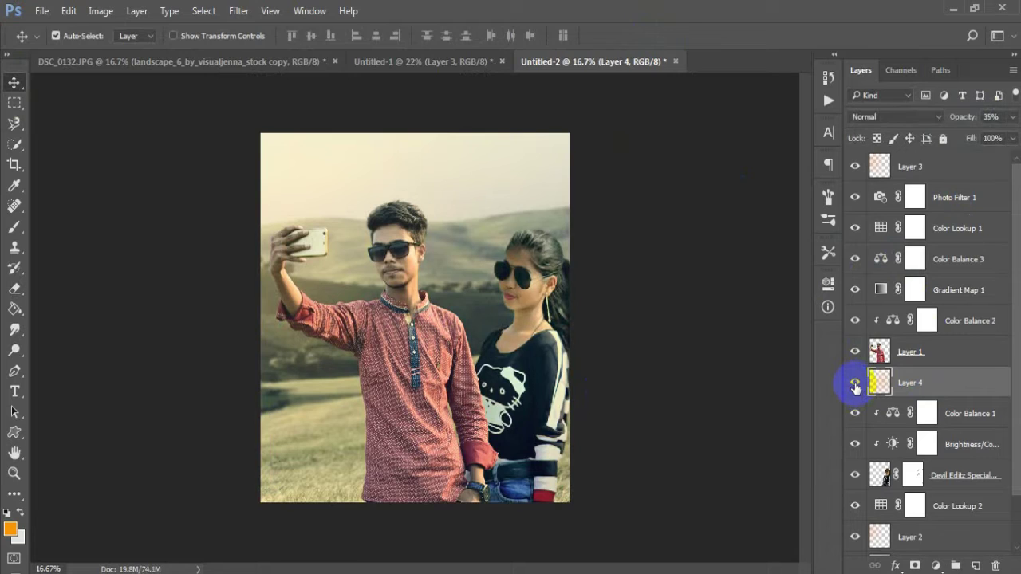
{"action": "left_click", "coordinate": [855, 385]}
{"action": "left_click", "coordinate": [854, 386]}
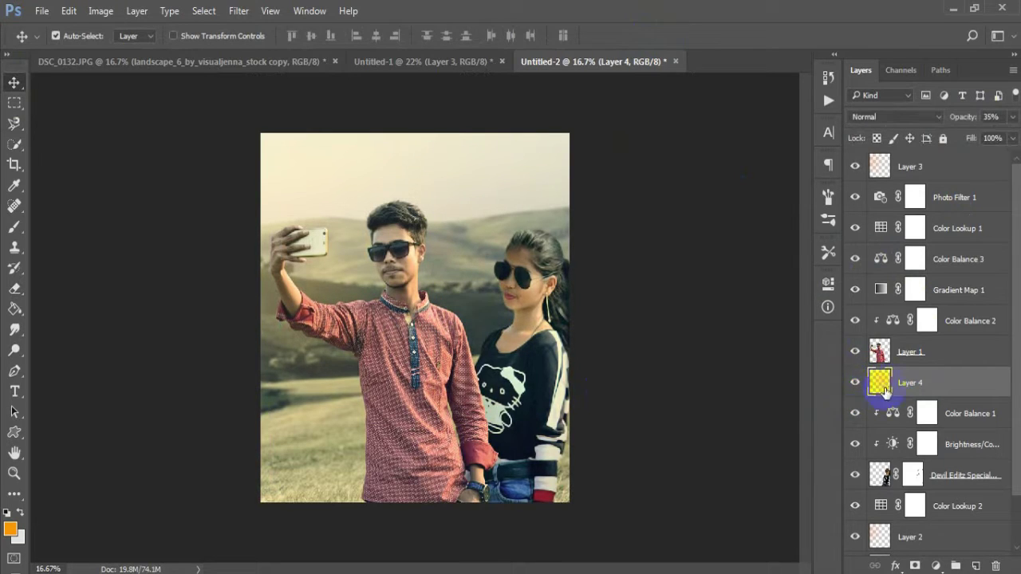
{"action": "left_click", "coordinate": [961, 170]}
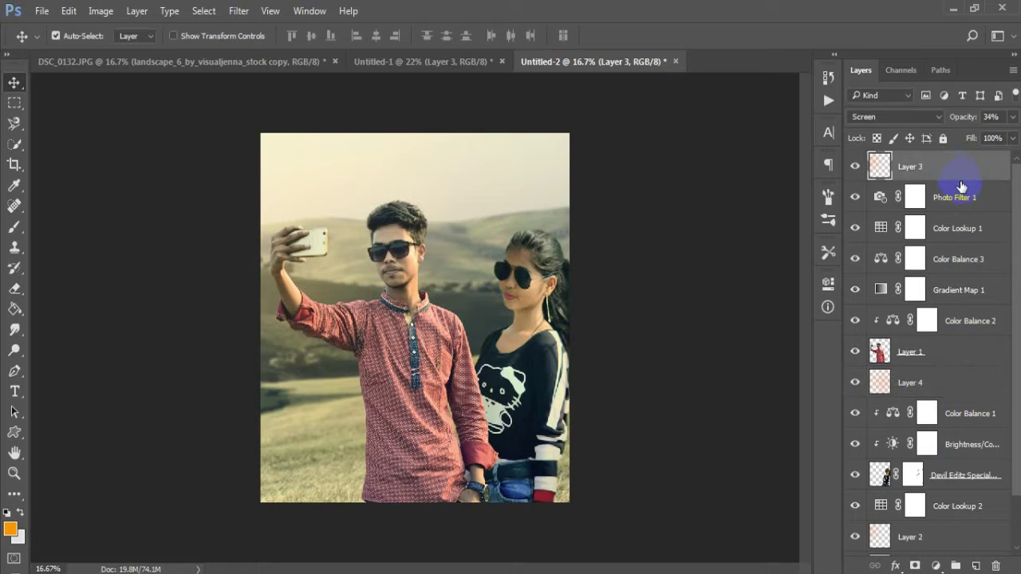
{"action": "key", "text": "ctrl+minus"}
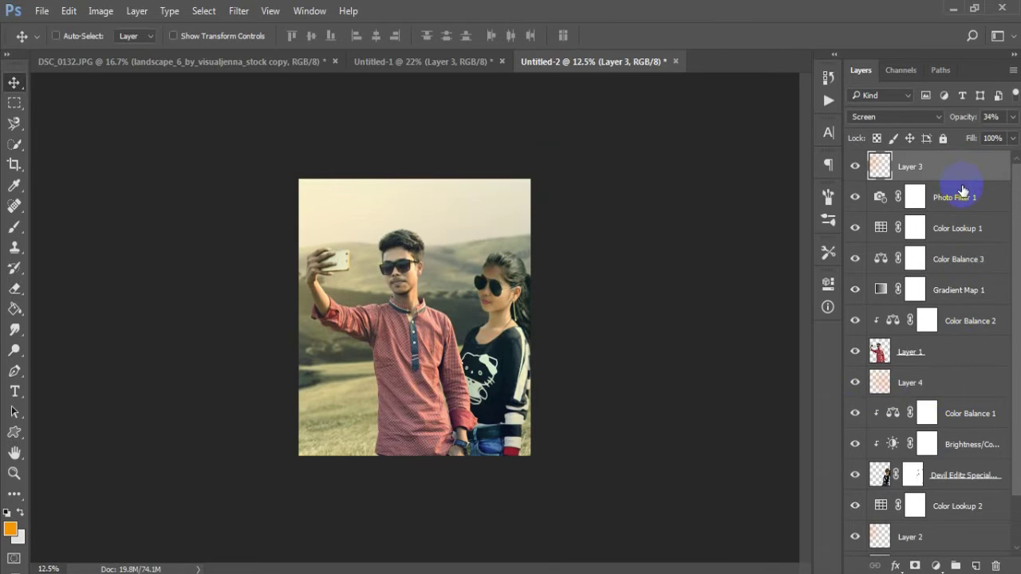
{"action": "key", "text": "ctrl+0"}
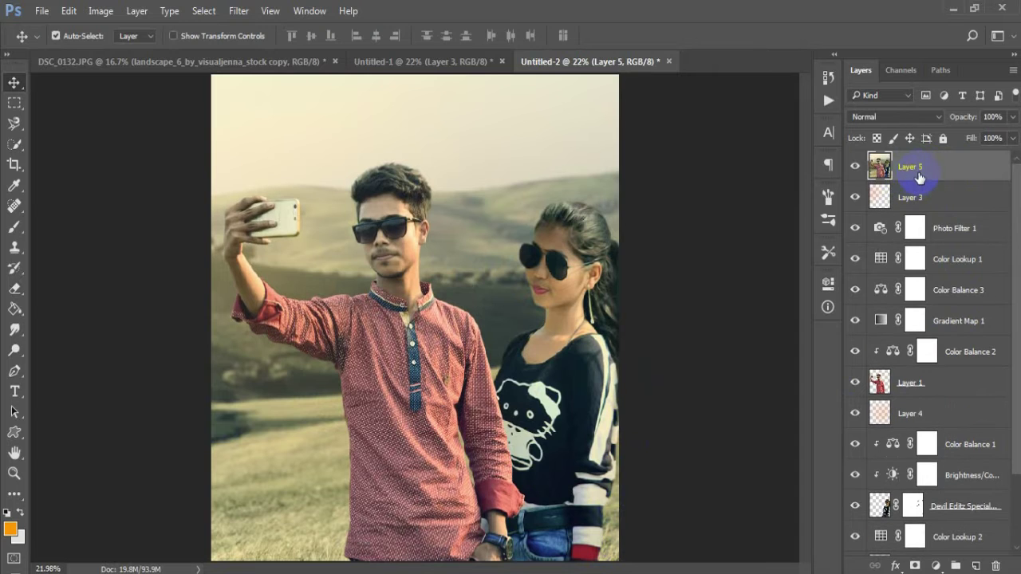
{"action": "left_click", "coordinate": [535, 254]}
{"action": "key", "text": "ctrl+minus"}
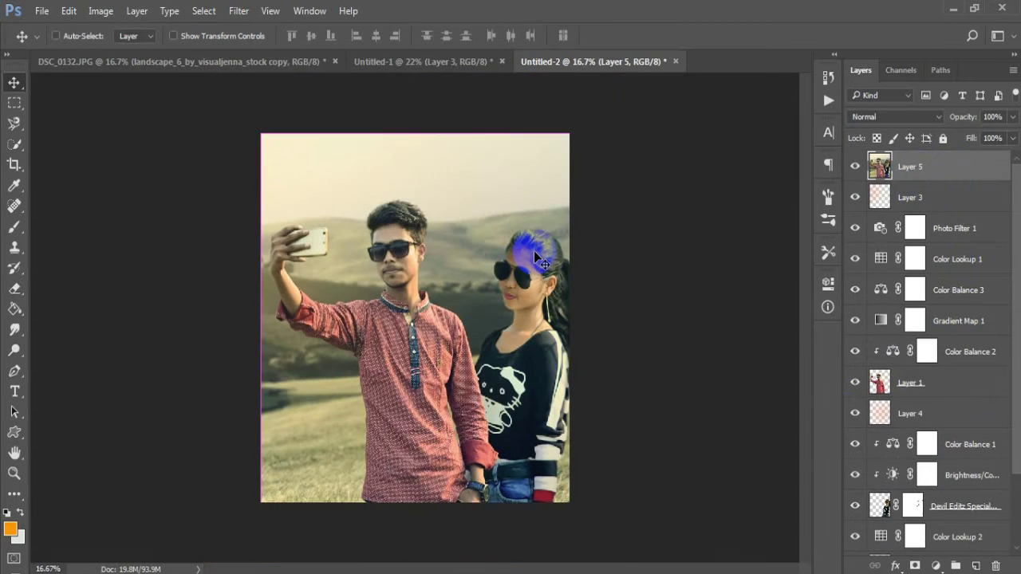
{"action": "key", "text": "ctrl+plus"}
{"action": "key", "text": "ctrl+plus"}
{"action": "key", "text": "ctrl+minus"}
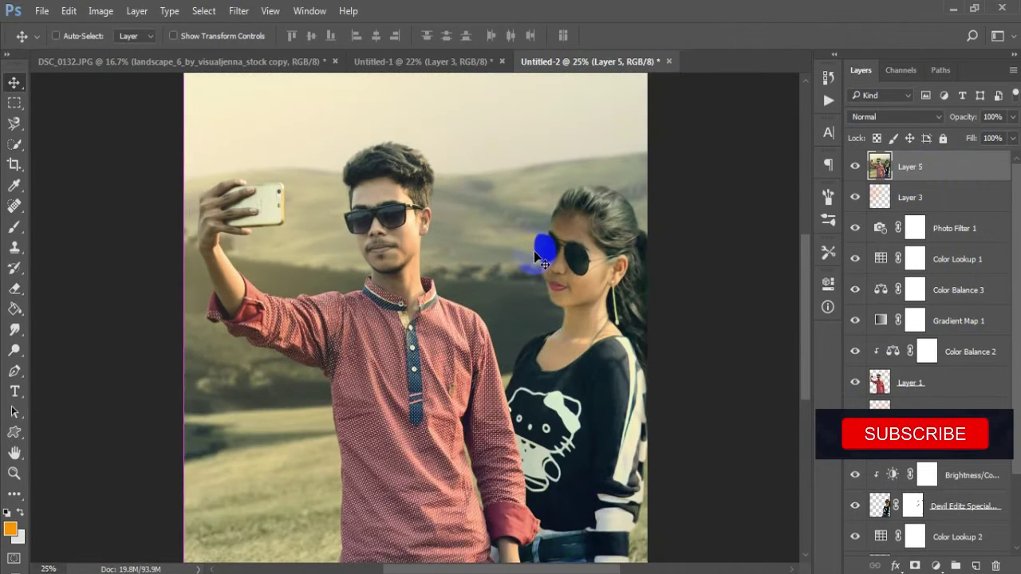
{"action": "key", "text": "ctrl+z"}
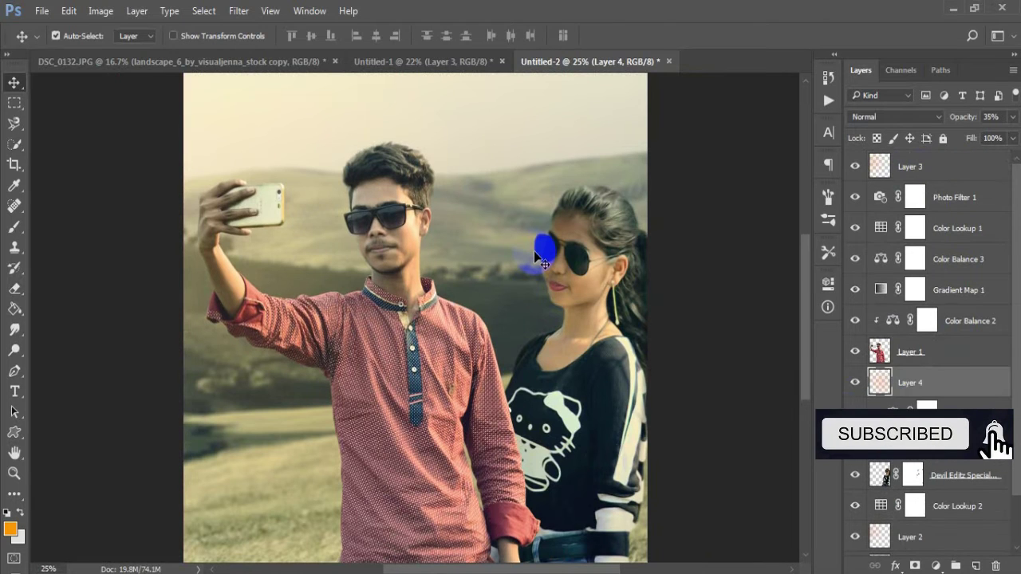
Step: Soften the cut-out edges of the man's raised arm, shoulder and cheek on his layer with the Blur tool
{"action": "left_click", "coordinate": [876, 351]}
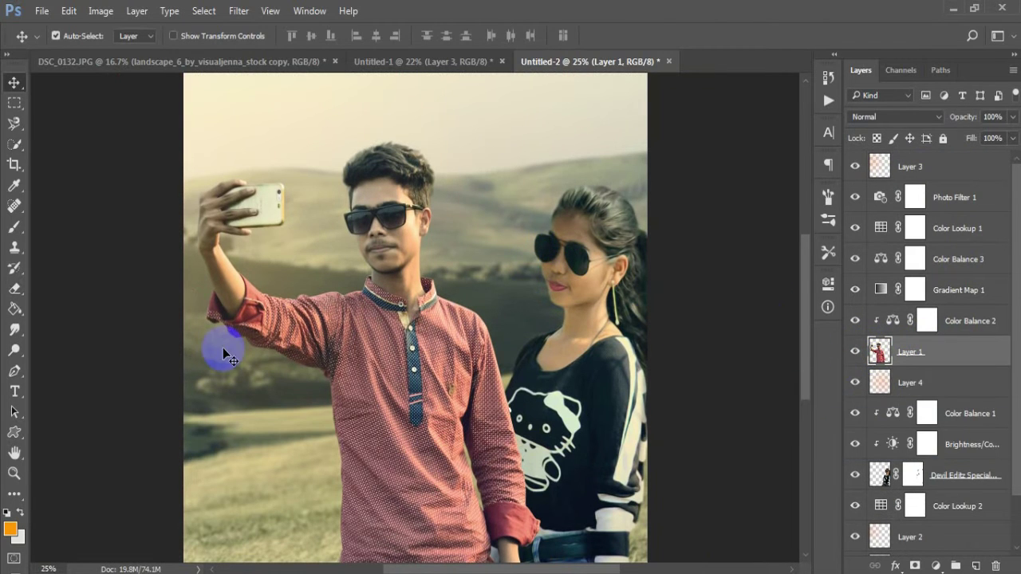
{"action": "left_click", "coordinate": [16, 356]}
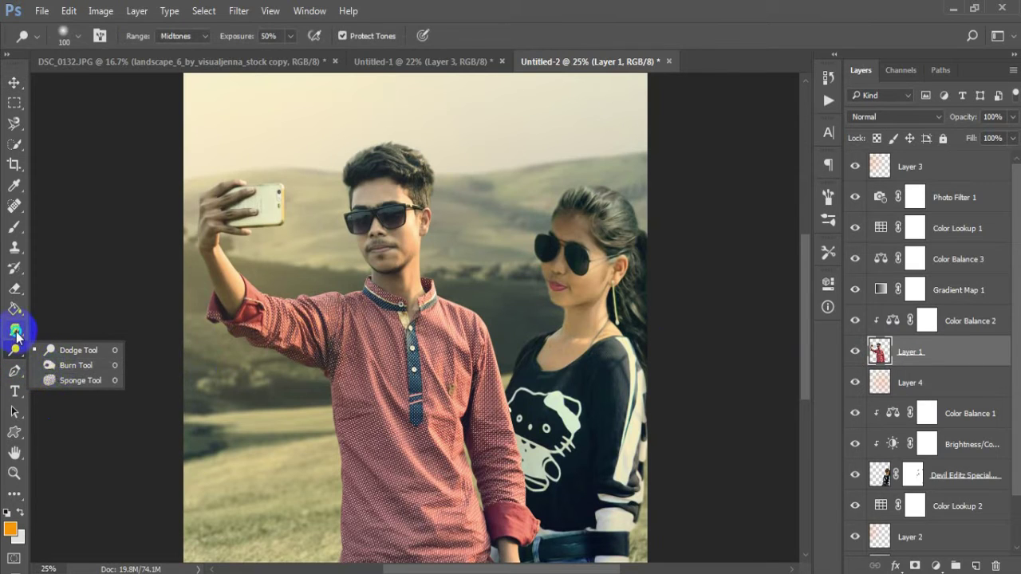
{"action": "left_click", "coordinate": [16, 332]}
{"action": "left_click", "coordinate": [58, 327]}
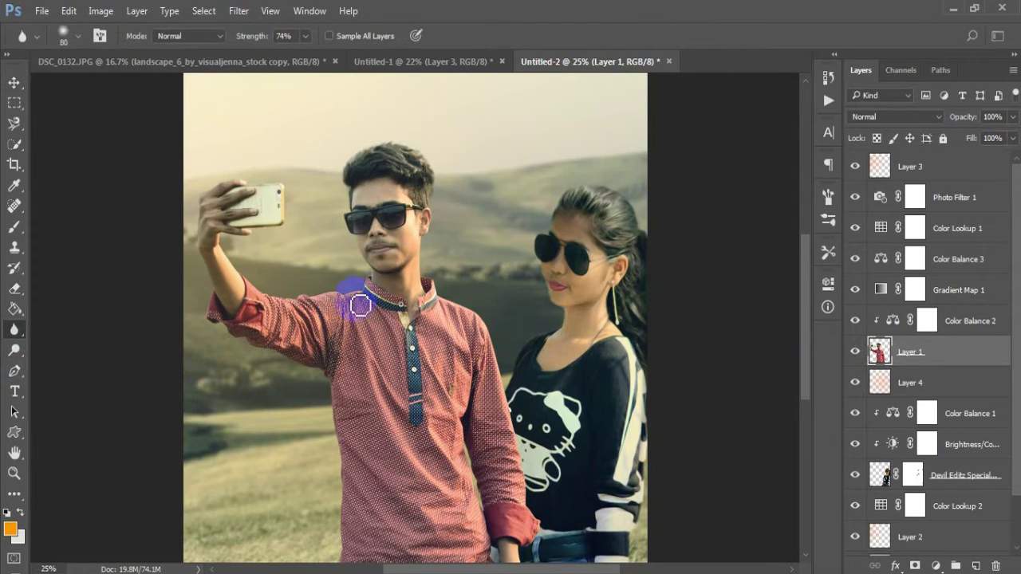
{"action": "scroll", "coordinate": [246, 230], "scroll_direction": "up", "scroll_amount": 1}
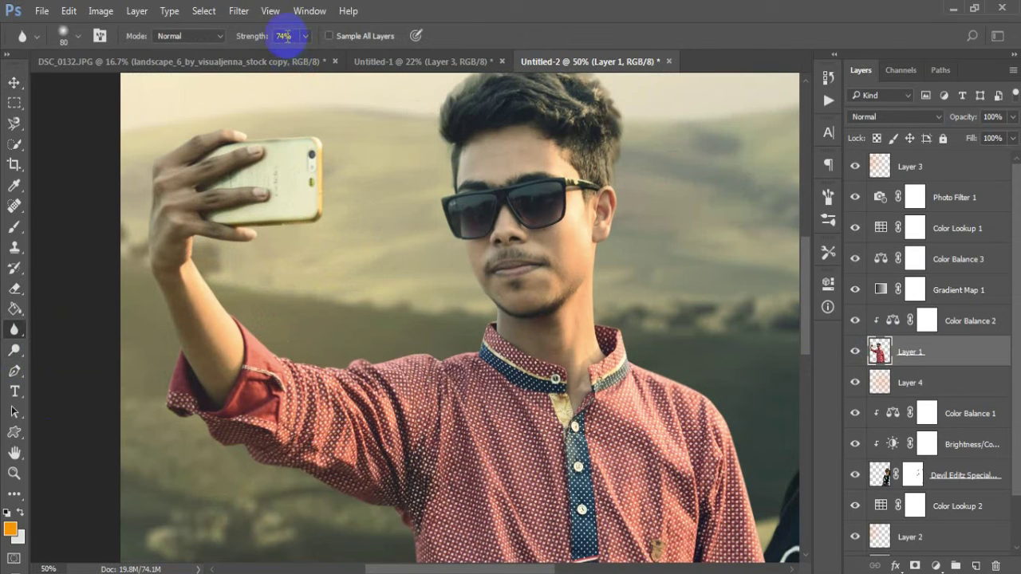
{"action": "left_click_drag", "start_coordinate": [292, 37], "coordinate": [260, 35]}
{"action": "left_click", "coordinate": [259, 289]}
{"action": "mouse_move", "coordinate": [170, 335]}
{"action": "left_mouse_down"}
{"action": "mouse_move", "coordinate": [145, 266]}
{"action": "mouse_move", "coordinate": [155, 165]}
{"action": "mouse_move", "coordinate": [231, 123]}
{"action": "mouse_move", "coordinate": [335, 148]}
{"action": "mouse_move", "coordinate": [326, 221]}
{"action": "mouse_move", "coordinate": [244, 230]}
{"action": "mouse_move", "coordinate": [264, 235]}
{"action": "mouse_move", "coordinate": [244, 240]}
{"action": "mouse_move", "coordinate": [194, 237]}
{"action": "mouse_move", "coordinate": [237, 322]}
{"action": "mouse_move", "coordinate": [318, 377]}
{"action": "mouse_move", "coordinate": [345, 379]}
{"action": "mouse_move", "coordinate": [296, 359]}
{"action": "mouse_move", "coordinate": [500, 357]}
{"action": "mouse_move", "coordinate": [474, 348]}
{"action": "mouse_move", "coordinate": [504, 314]}
{"action": "mouse_move", "coordinate": [457, 260]}
{"action": "left_mouse_up"}
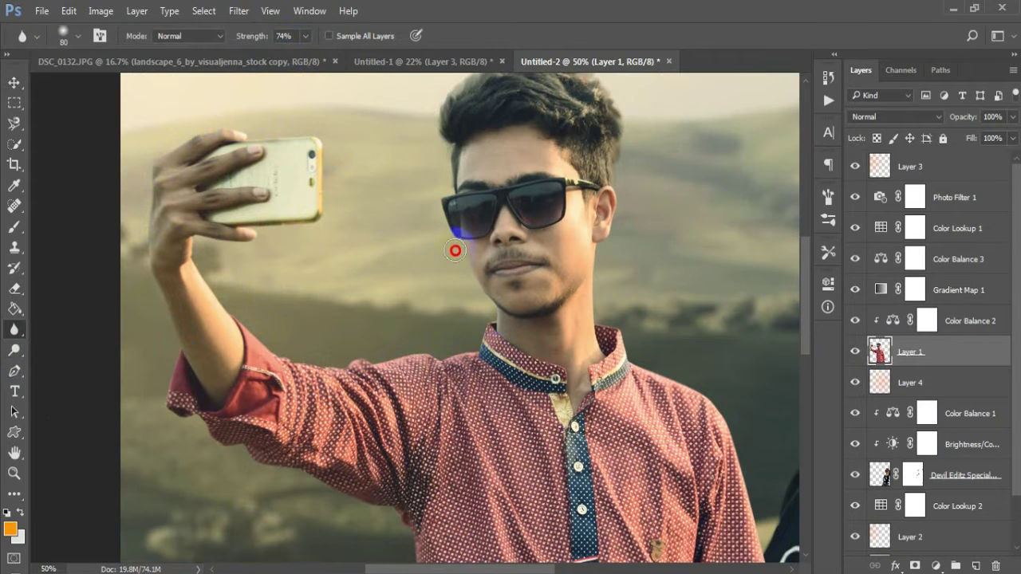
Step: Blur the outline of the man's hair, ear, neck and collar to blend his head into the landscape
{"action": "scroll", "coordinate": [444, 191], "scroll_direction": "up", "scroll_amount": 3}
{"action": "mouse_move", "coordinate": [444, 221]}
{"action": "left_mouse_down"}
{"action": "mouse_move", "coordinate": [466, 174]}
{"action": "mouse_move", "coordinate": [574, 152]}
{"action": "mouse_move", "coordinate": [612, 177]}
{"action": "mouse_move", "coordinate": [629, 218]}
{"action": "mouse_move", "coordinate": [618, 268]}
{"action": "left_mouse_up"}
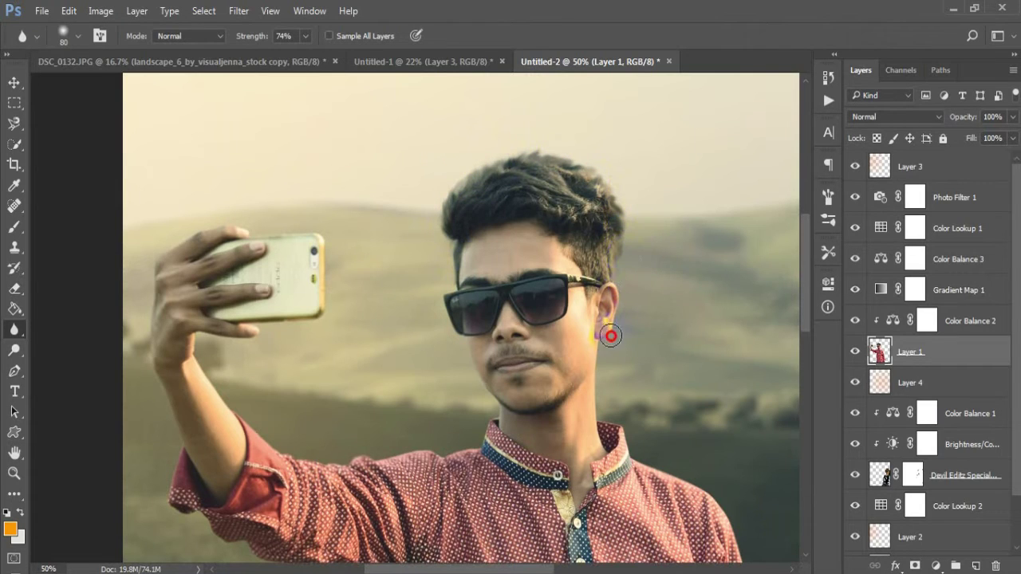
{"action": "mouse_move", "coordinate": [607, 419]}
{"action": "left_mouse_down"}
{"action": "mouse_move", "coordinate": [639, 465]}
{"action": "mouse_move", "coordinate": [697, 489]}
{"action": "mouse_move", "coordinate": [520, 310]}
{"action": "mouse_move", "coordinate": [584, 348]}
{"action": "mouse_move", "coordinate": [622, 410]}
{"action": "mouse_move", "coordinate": [638, 502]}
{"action": "left_mouse_up"}
{"action": "mouse_move", "coordinate": [652, 387]}
{"action": "left_mouse_down"}
{"action": "mouse_move", "coordinate": [654, 348]}
{"action": "mouse_move", "coordinate": [733, 245]}
{"action": "left_mouse_up"}
Step: Blur the edges around the man's hand holding the phone and along his raised forearm
{"action": "mouse_move", "coordinate": [366, 327]}
{"action": "left_mouse_down"}
{"action": "mouse_move", "coordinate": [330, 301]}
{"action": "mouse_move", "coordinate": [176, 244]}
{"action": "mouse_move", "coordinate": [131, 218]}
{"action": "mouse_move", "coordinate": [118, 190]}
{"action": "left_mouse_up"}
{"action": "mouse_move", "coordinate": [140, 150]}
{"action": "left_mouse_down"}
{"action": "mouse_move", "coordinate": [324, 266]}
{"action": "mouse_move", "coordinate": [308, 260]}
{"action": "mouse_move", "coordinate": [301, 306]}
{"action": "left_mouse_up"}
{"action": "left_click_drag", "start_coordinate": [308, 270], "coordinate": [276, 164]}
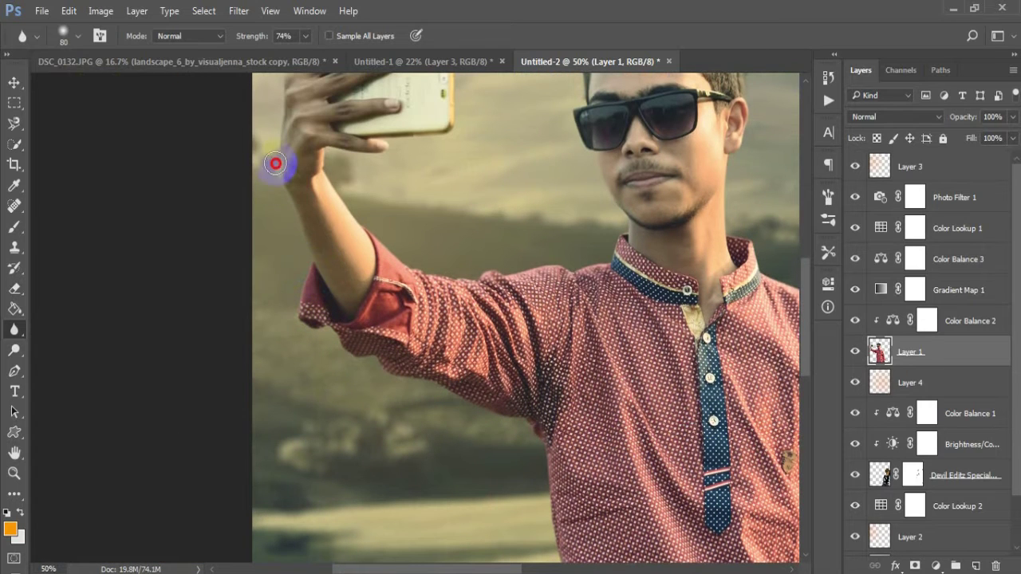
Step: Blur the outer edge of the man's shirt from the underarm down to the hem beside the grass
{"action": "left_click_drag", "start_coordinate": [497, 387], "coordinate": [442, 166]}
{"action": "mouse_move", "coordinate": [481, 214]}
{"action": "left_mouse_down"}
{"action": "mouse_move", "coordinate": [495, 272]}
{"action": "mouse_move", "coordinate": [487, 300]}
{"action": "left_mouse_up"}
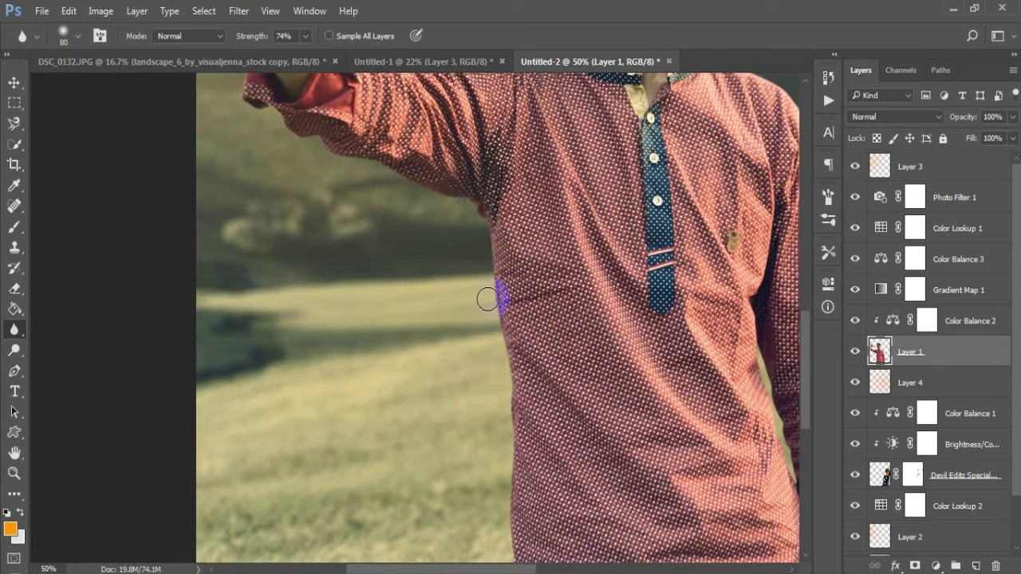
{"action": "left_click_drag", "start_coordinate": [554, 388], "coordinate": [564, 241]}
{"action": "left_click_drag", "start_coordinate": [533, 297], "coordinate": [517, 263]}
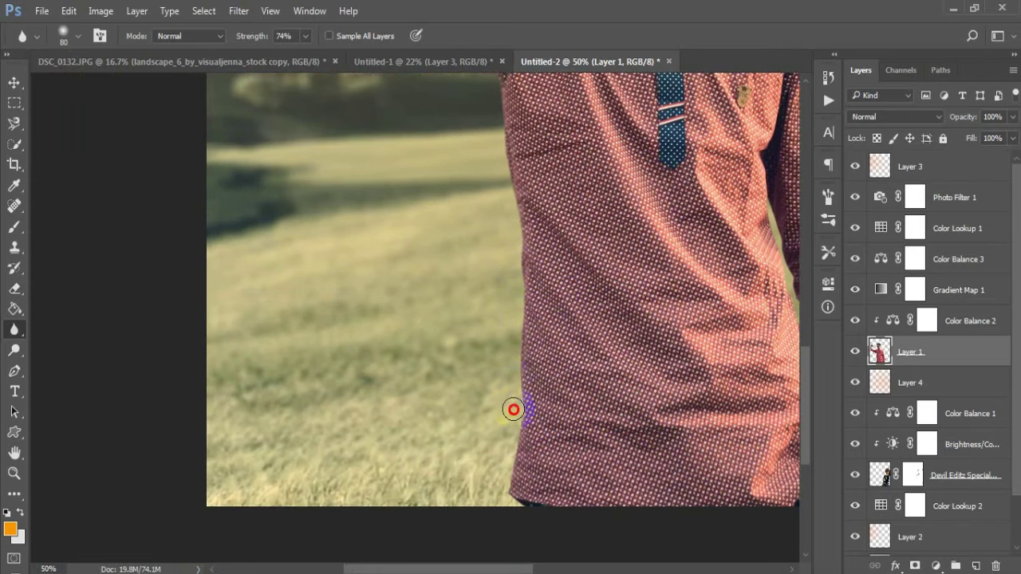
{"action": "mouse_move", "coordinate": [513, 426]}
{"action": "left_mouse_down"}
{"action": "mouse_move", "coordinate": [506, 502]}
{"action": "mouse_move", "coordinate": [514, 505]}
{"action": "left_mouse_up"}
Step: Blur the edges of the man's lowered sleeve, cuff and wrist where they meet his torso and the woman
{"action": "left_click_drag", "start_coordinate": [631, 449], "coordinate": [316, 456]}
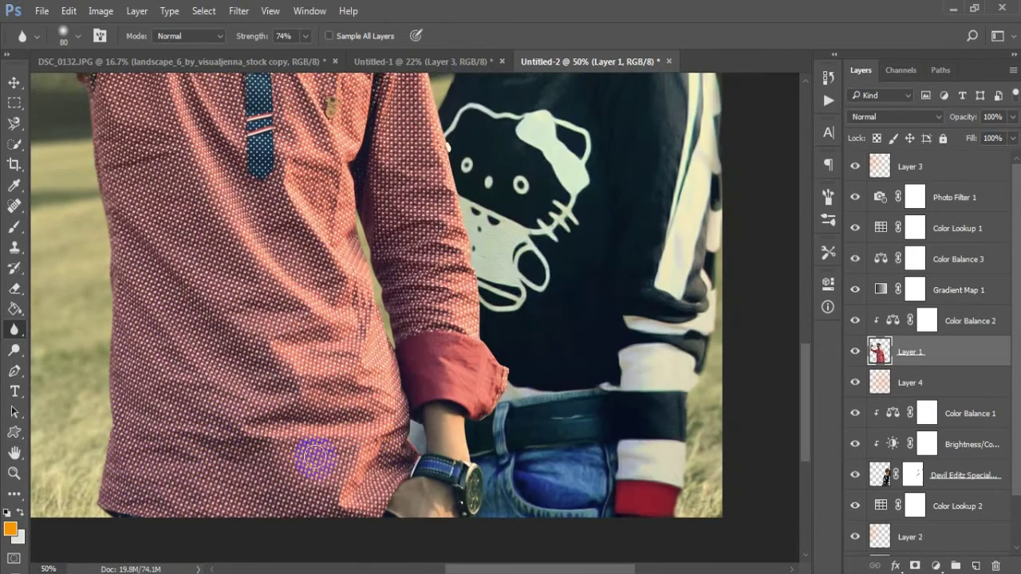
{"action": "mouse_move", "coordinate": [354, 252]}
{"action": "left_mouse_down"}
{"action": "mouse_move", "coordinate": [372, 228]}
{"action": "mouse_move", "coordinate": [392, 346]}
{"action": "mouse_move", "coordinate": [390, 251]}
{"action": "mouse_move", "coordinate": [426, 522]}
{"action": "left_mouse_up"}
{"action": "left_click_drag", "start_coordinate": [472, 347], "coordinate": [483, 381]}
{"action": "left_click_drag", "start_coordinate": [439, 414], "coordinate": [435, 129]}
{"action": "mouse_move", "coordinate": [446, 446]}
{"action": "left_mouse_down"}
{"action": "mouse_move", "coordinate": [445, 411]}
{"action": "mouse_move", "coordinate": [453, 466]}
{"action": "left_mouse_up"}
Step: Blur the edges along the man's shoulders, neck and shirt collar
{"action": "left_click_drag", "start_coordinate": [407, 194], "coordinate": [415, 465]}
{"action": "mouse_move", "coordinate": [451, 252]}
{"action": "left_mouse_down"}
{"action": "mouse_move", "coordinate": [463, 352]}
{"action": "mouse_move", "coordinate": [425, 229]}
{"action": "mouse_move", "coordinate": [316, 139]}
{"action": "left_mouse_up"}
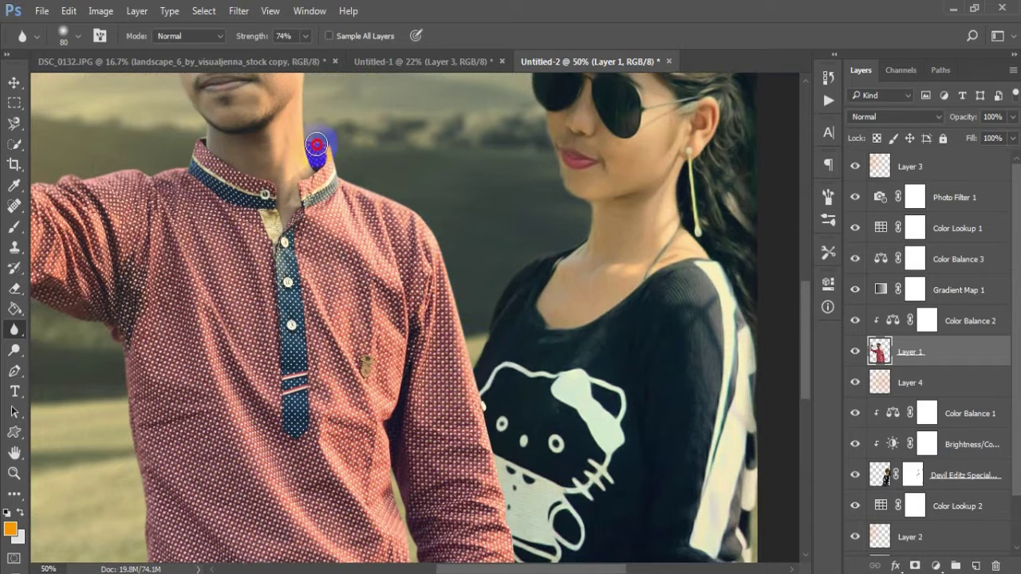
{"action": "left_click_drag", "start_coordinate": [154, 192], "coordinate": [166, 233]}
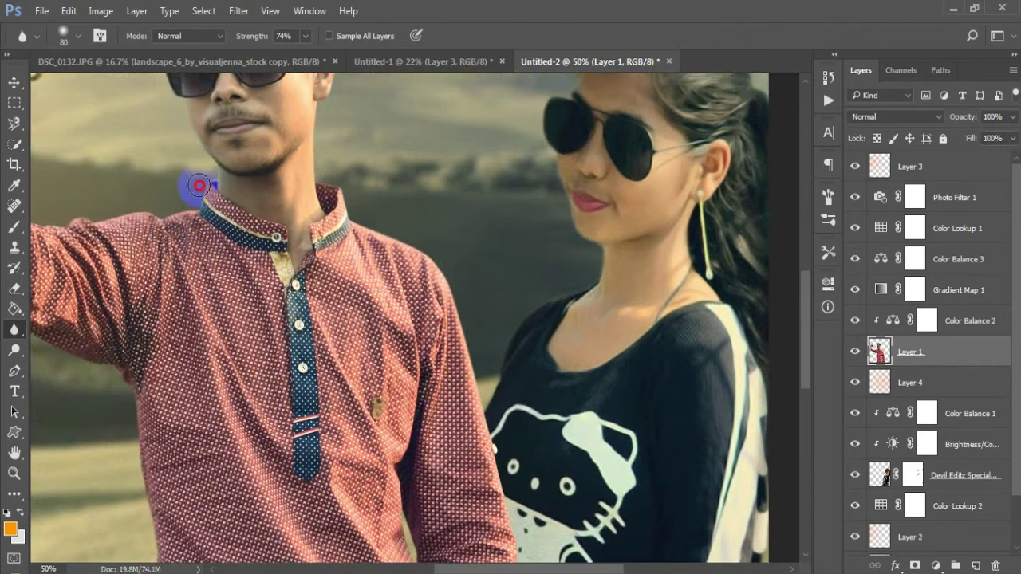
Step: Switch to the woman's layer and blur the outline of her shoulder, hair and striped sleeve
{"action": "left_click", "coordinate": [880, 477]}
{"action": "mouse_move", "coordinate": [547, 297]}
{"action": "left_mouse_down"}
{"action": "mouse_move", "coordinate": [485, 411]}
{"action": "mouse_move", "coordinate": [526, 324]}
{"action": "mouse_move", "coordinate": [597, 258]}
{"action": "mouse_move", "coordinate": [565, 221]}
{"action": "mouse_move", "coordinate": [549, 155]}
{"action": "mouse_move", "coordinate": [563, 317]}
{"action": "left_mouse_up"}
{"action": "mouse_move", "coordinate": [559, 238]}
{"action": "left_mouse_down"}
{"action": "mouse_move", "coordinate": [613, 141]}
{"action": "mouse_move", "coordinate": [700, 136]}
{"action": "left_mouse_up"}
{"action": "left_click_drag", "start_coordinate": [734, 181], "coordinate": [595, 150]}
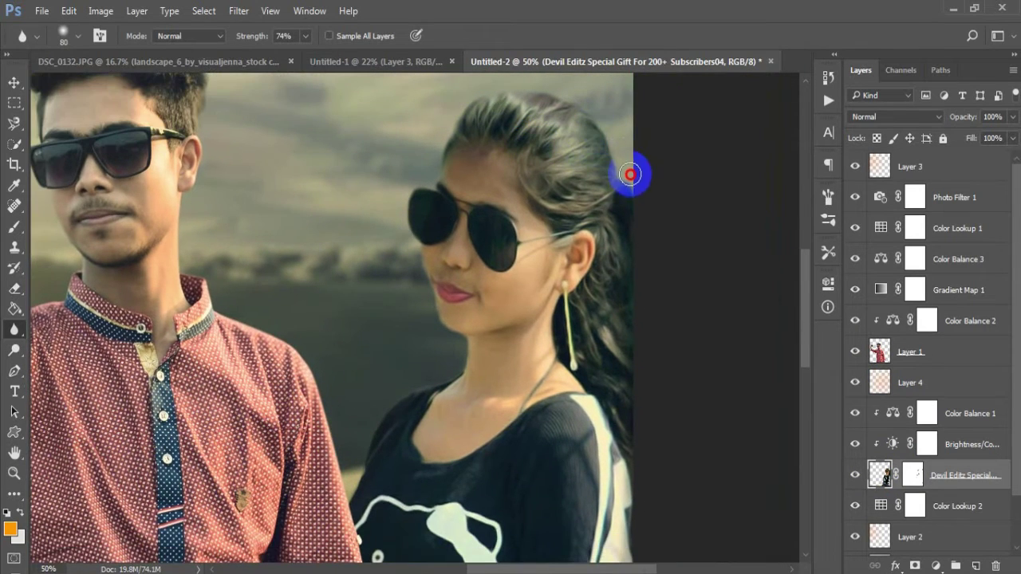
{"action": "left_click_drag", "start_coordinate": [654, 415], "coordinate": [627, 244]}
{"action": "mouse_move", "coordinate": [611, 406]}
{"action": "left_mouse_down"}
{"action": "mouse_move", "coordinate": [586, 549]}
{"action": "mouse_move", "coordinate": [571, 560]}
{"action": "left_mouse_up"}
{"action": "mouse_move", "coordinate": [608, 507]}
{"action": "left_mouse_down"}
{"action": "mouse_move", "coordinate": [579, 493]}
{"action": "mouse_move", "coordinate": [537, 505]}
{"action": "mouse_move", "coordinate": [524, 546]}
{"action": "mouse_move", "coordinate": [526, 494]}
{"action": "mouse_move", "coordinate": [556, 447]}
{"action": "mouse_move", "coordinate": [565, 394]}
{"action": "mouse_move", "coordinate": [553, 472]}
{"action": "left_mouse_up"}
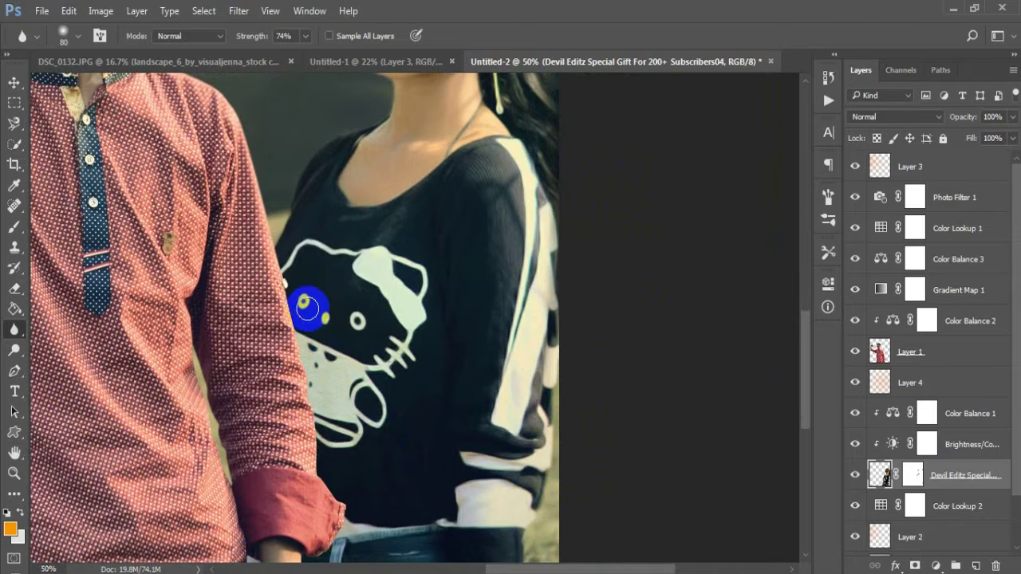
Step: Return to the man's layer and blur the edges of his lowered sleeve, cuff and watch against the woman's clothes
{"action": "left_click", "coordinate": [884, 353]}
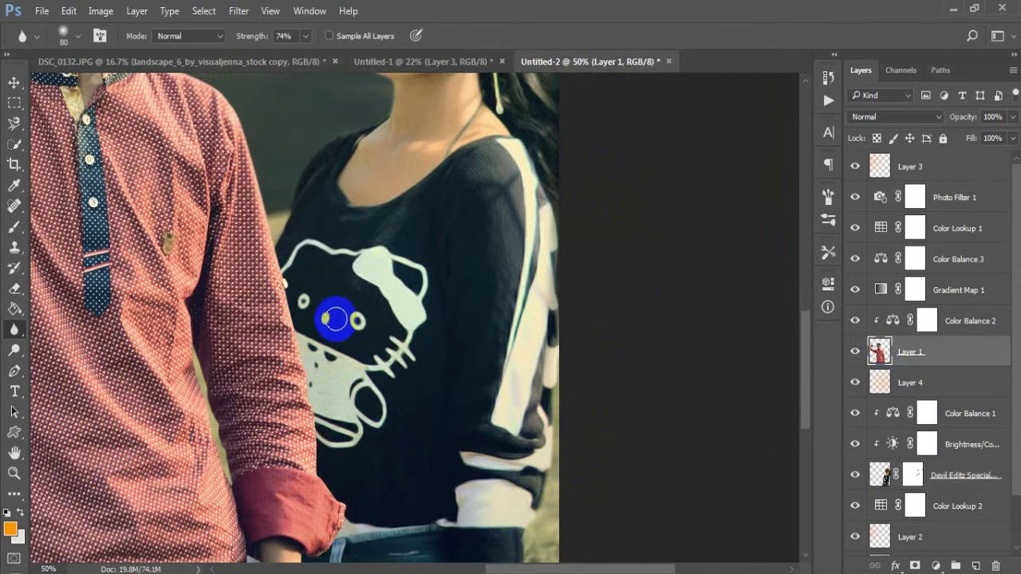
{"action": "mouse_move", "coordinate": [286, 251]}
{"action": "left_mouse_down"}
{"action": "mouse_move", "coordinate": [320, 475]}
{"action": "mouse_move", "coordinate": [294, 344]}
{"action": "mouse_move", "coordinate": [311, 464]}
{"action": "mouse_move", "coordinate": [353, 515]}
{"action": "mouse_move", "coordinate": [324, 544]}
{"action": "mouse_move", "coordinate": [433, 403]}
{"action": "left_mouse_up"}
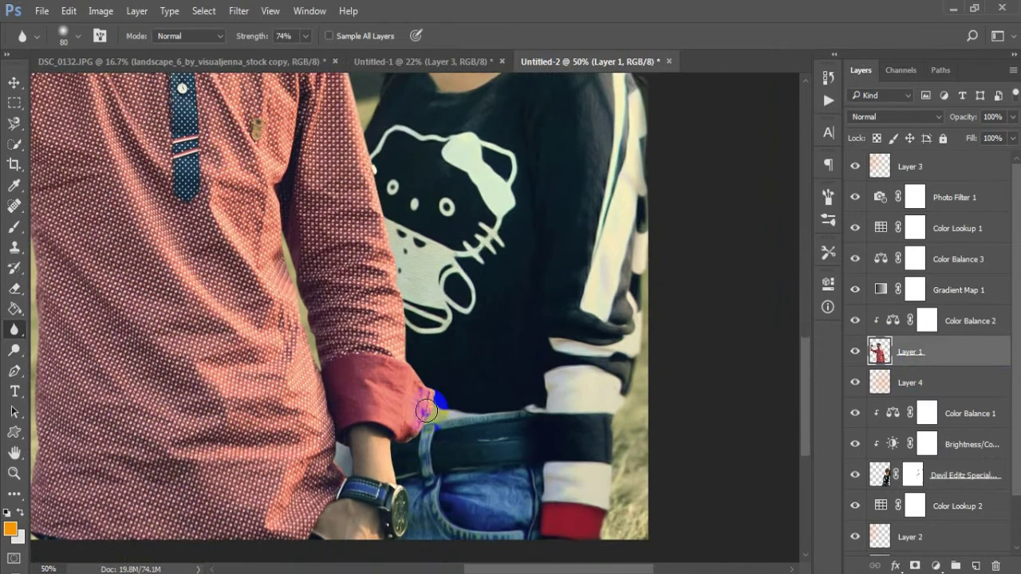
{"action": "mouse_move", "coordinate": [397, 450]}
{"action": "left_mouse_down"}
{"action": "mouse_move", "coordinate": [396, 501]}
{"action": "mouse_move", "coordinate": [419, 533]}
{"action": "mouse_move", "coordinate": [430, 516]}
{"action": "left_mouse_up"}
{"action": "key", "text": "ctrl+0"}
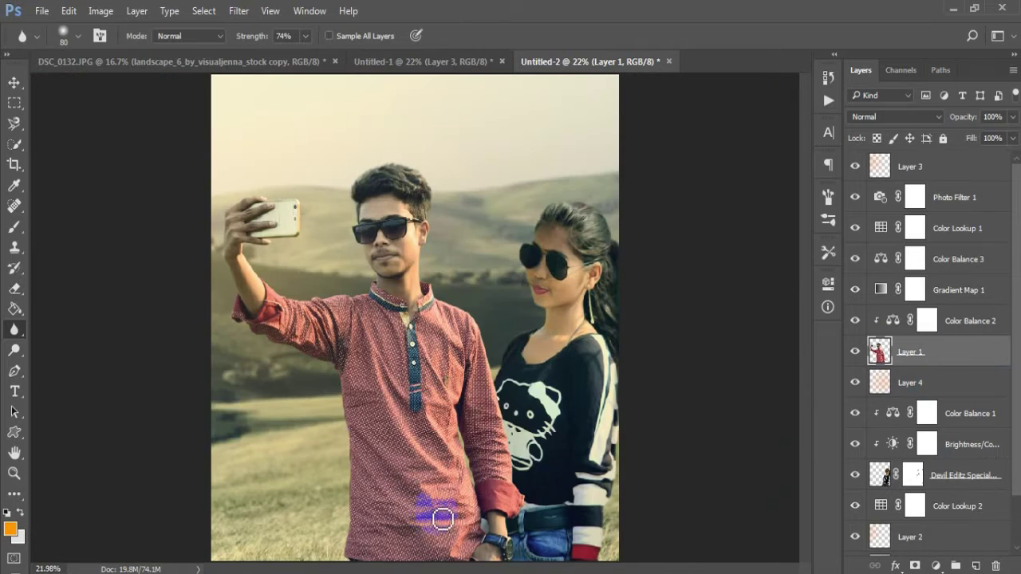
Step: Stamp all visible layers into a new merged layer above the top glow layer
{"action": "left_click", "coordinate": [14, 84]}
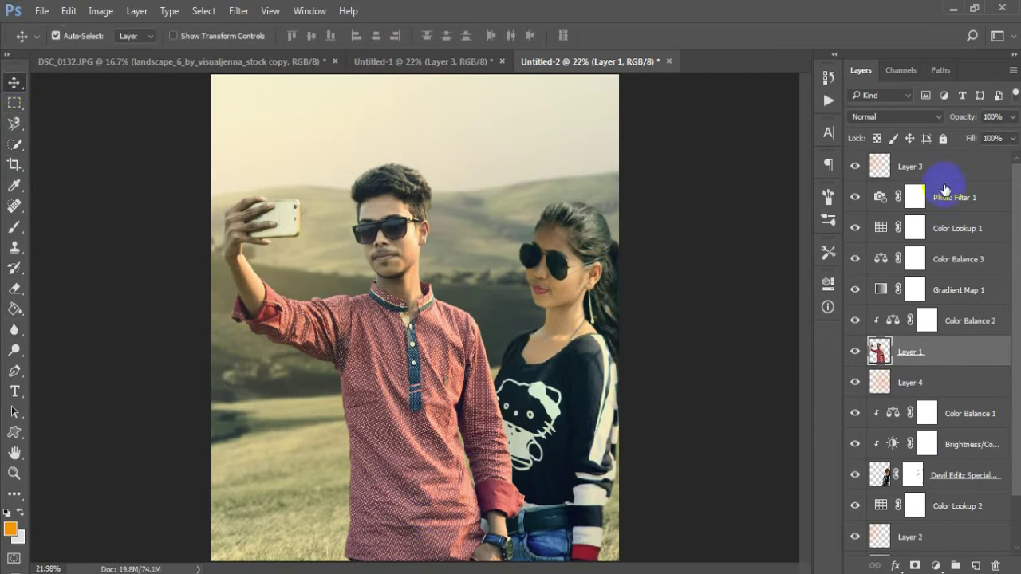
{"action": "left_click", "coordinate": [917, 167]}
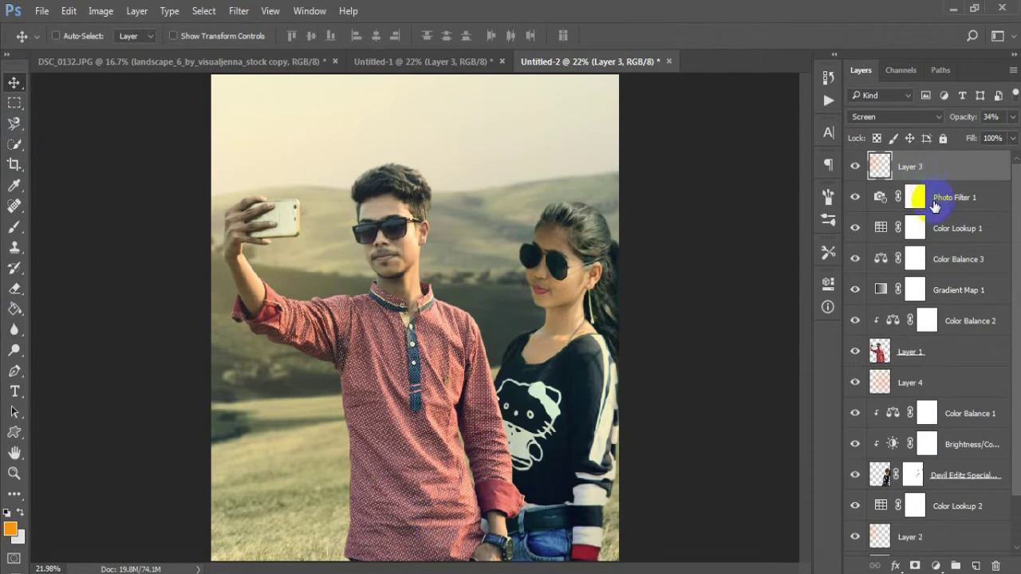
{"action": "key", "text": "ctrl+shift+alt+e"}
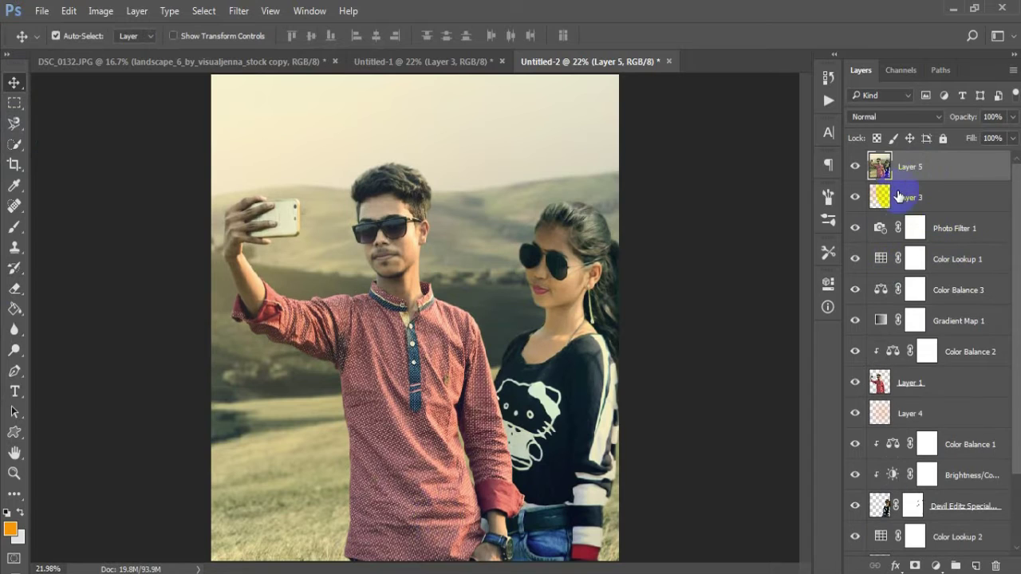
Step: Open the Nik Collection's Color Efex Pro 4 filter on the merged layer
{"action": "left_click", "coordinate": [240, 11]}
{"action": "mouse_move", "coordinate": [219, 343]}
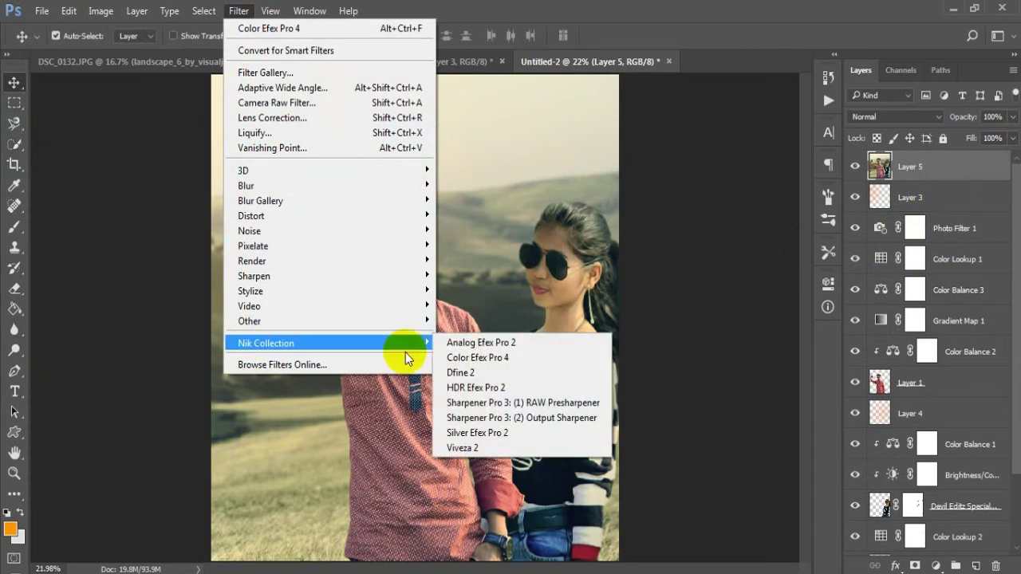
{"action": "left_click", "coordinate": [495, 363]}
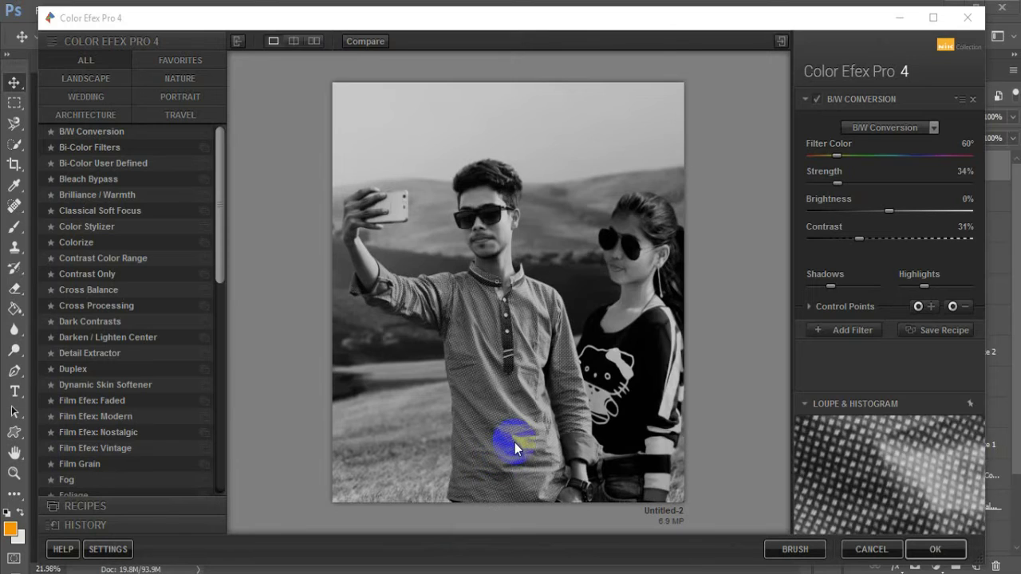
Step: Try the Bi-Color User Defined and Classical Soft Focus filters on the merged photo
{"action": "left_click", "coordinate": [90, 148]}
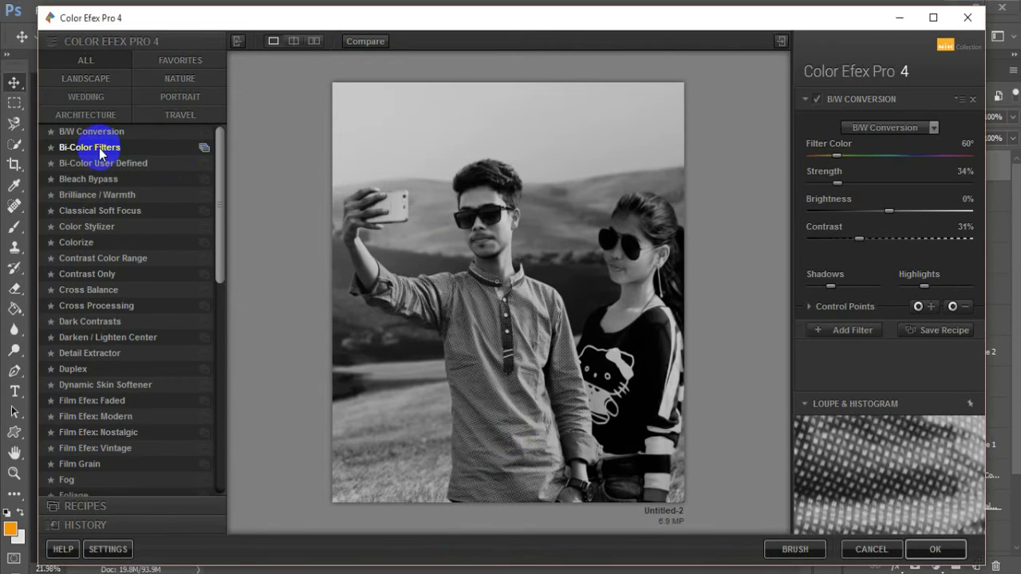
{"action": "left_click", "coordinate": [102, 164]}
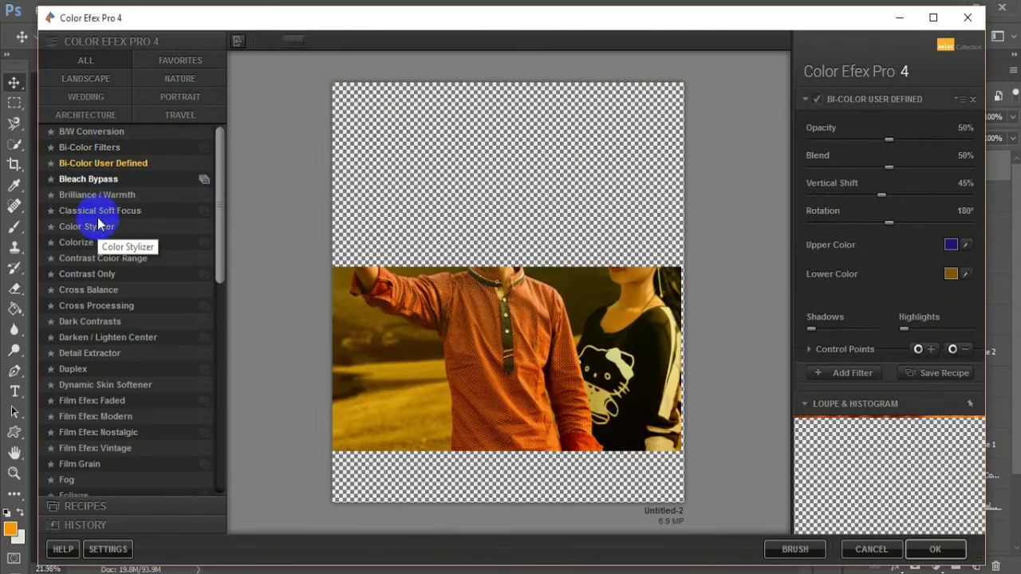
{"action": "left_click", "coordinate": [92, 210]}
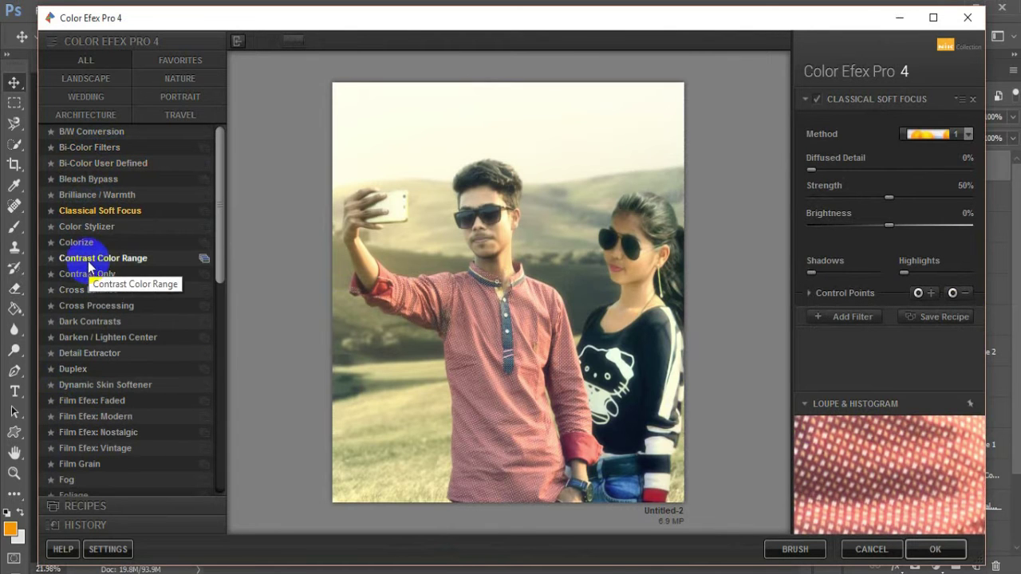
Step: Apply the Cross Processing filter, add an empty filter slot below it, and preview the photo without the effect
{"action": "left_click", "coordinate": [80, 306]}
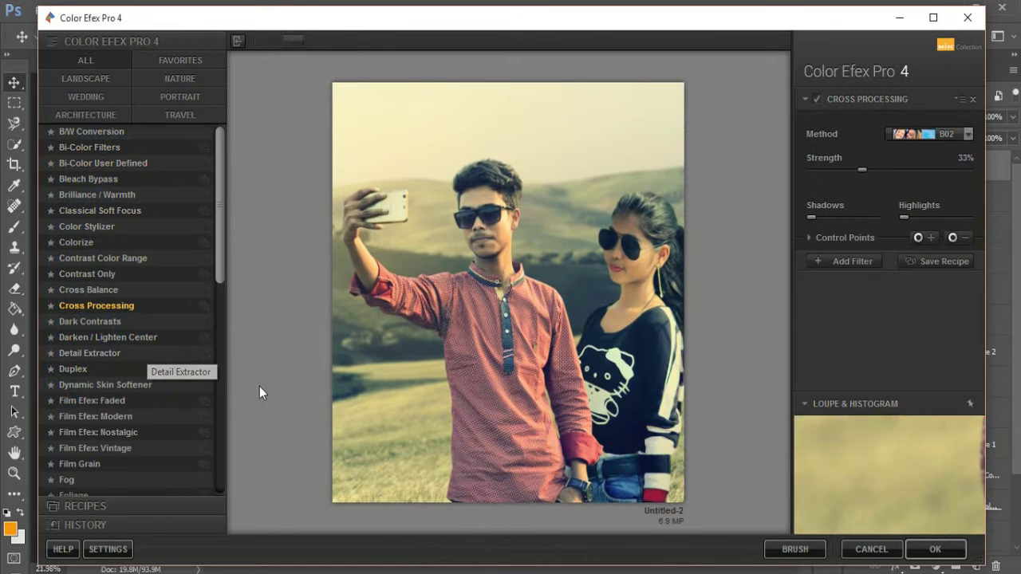
{"action": "left_click", "coordinate": [830, 260]}
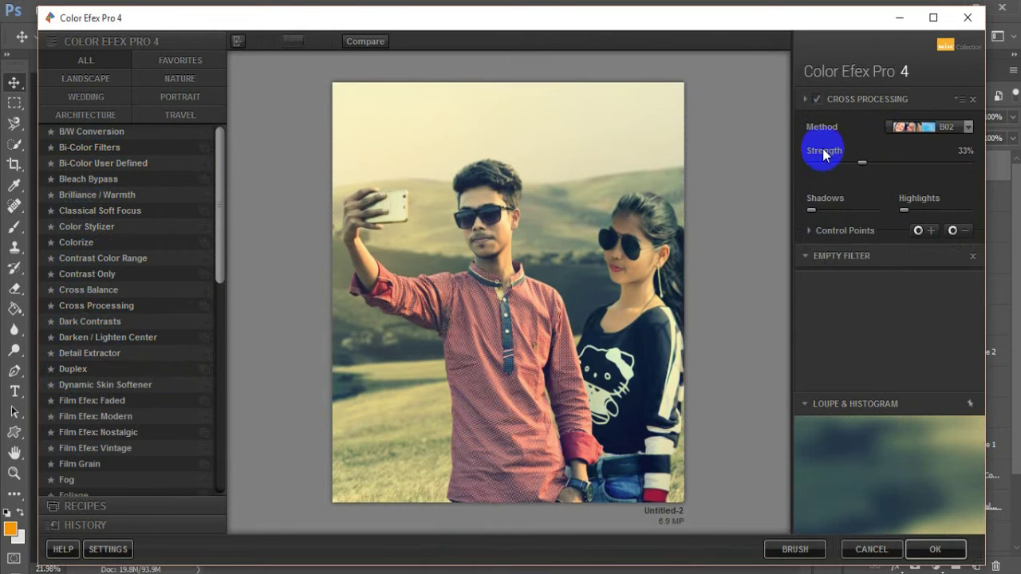
{"action": "left_click", "coordinate": [818, 100]}
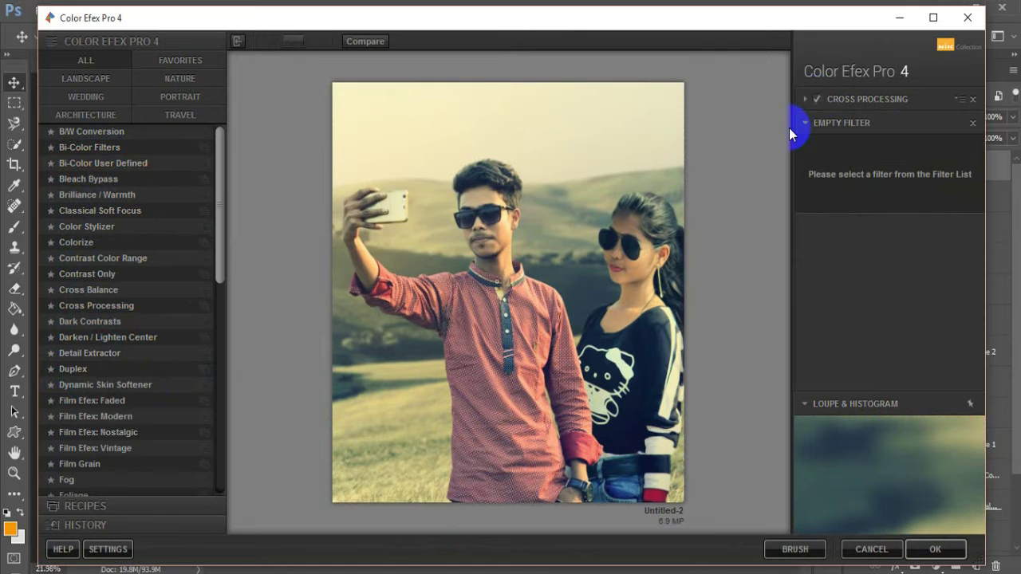
Step: Add the Ink filter as the second effect and set its strength to 63%
{"action": "scroll", "coordinate": [160, 375], "scroll_direction": "down", "scroll_amount": 3}
{"action": "scroll", "coordinate": [147, 401], "scroll_direction": "down", "scroll_amount": 2}
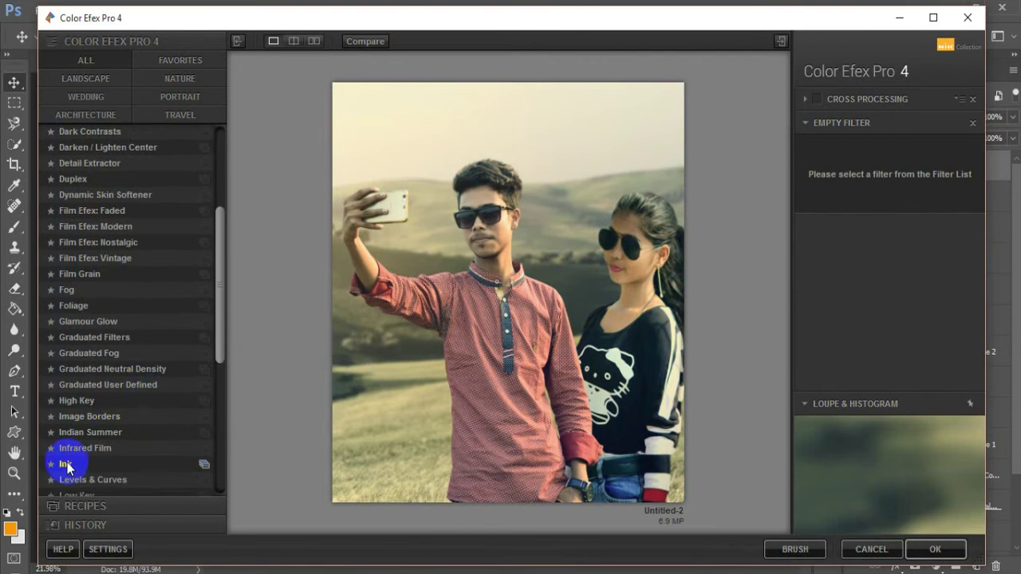
{"action": "left_click", "coordinate": [69, 467]}
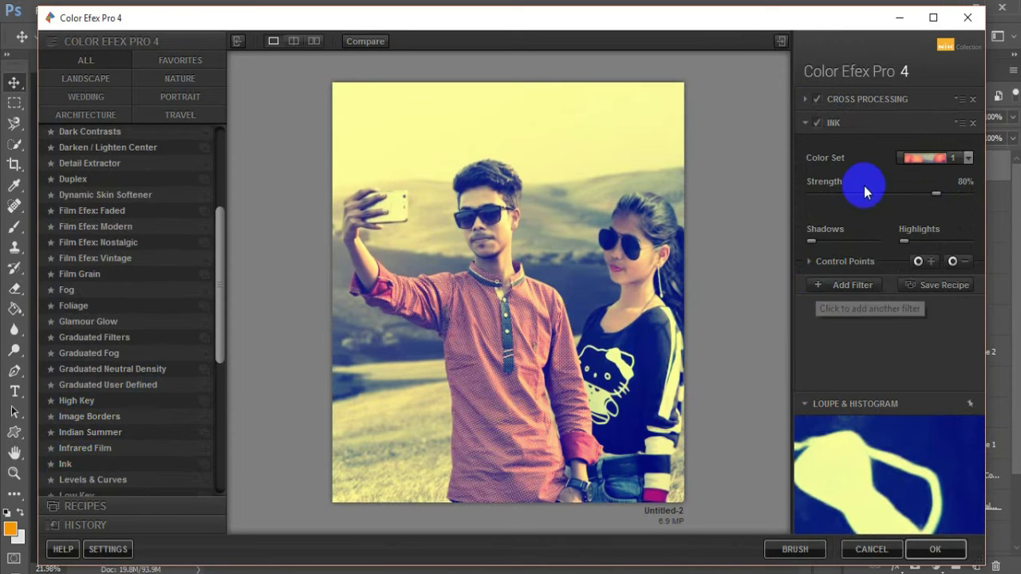
{"action": "left_click", "coordinate": [549, 244]}
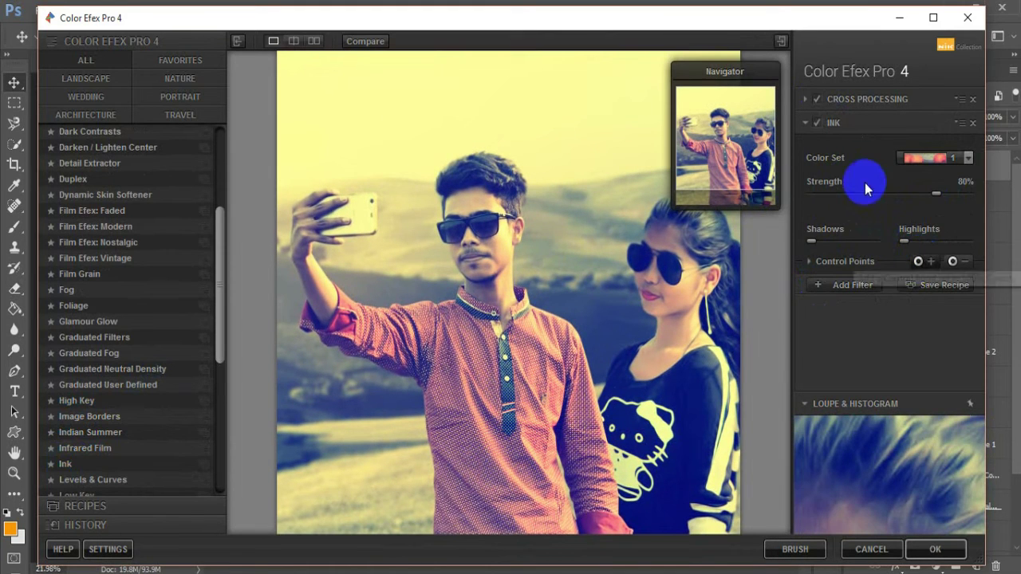
{"action": "left_click", "coordinate": [862, 125]}
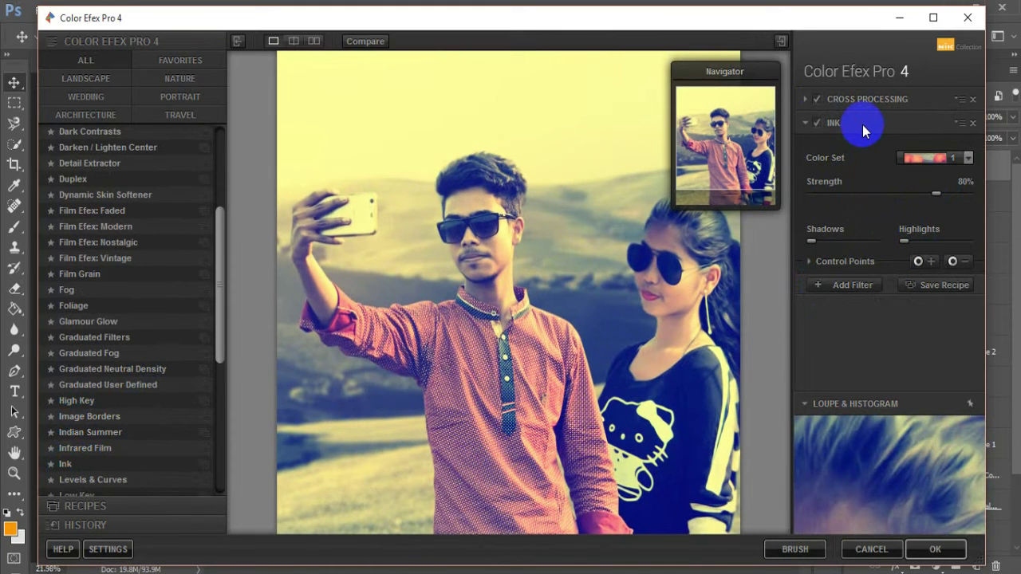
{"action": "left_click_drag", "start_coordinate": [938, 192], "coordinate": [908, 189]}
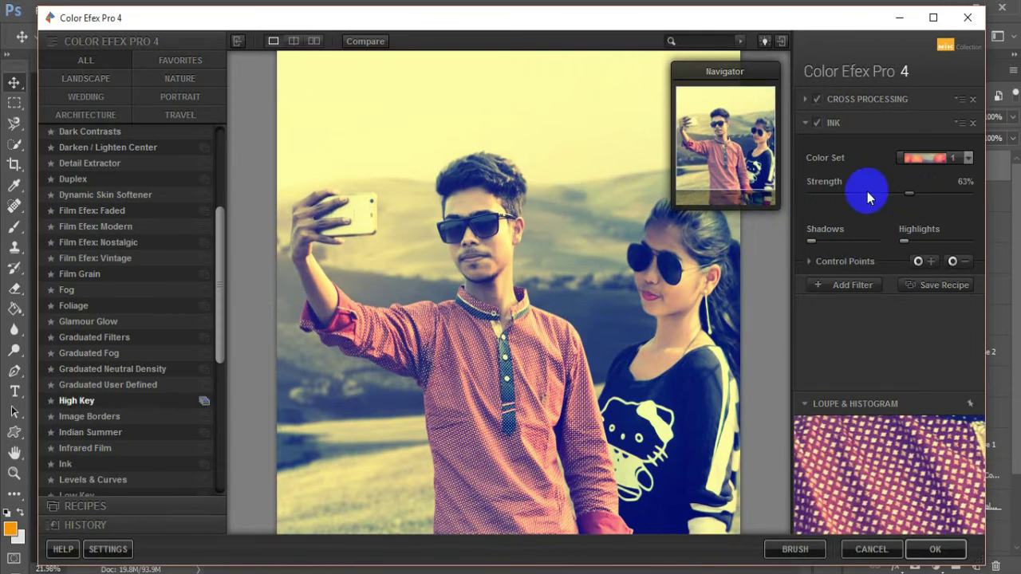
Step: Add the Foliage filter as the third effect, set Enhance Foliage to 15%, and compare the photo with and without it
{"action": "left_click", "coordinate": [836, 280]}
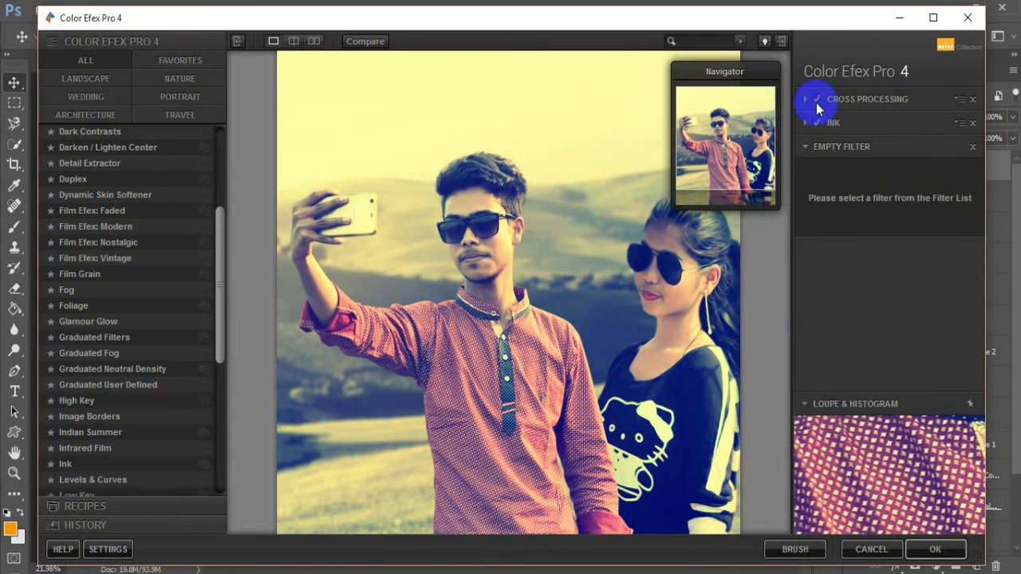
{"action": "left_click", "coordinate": [817, 100]}
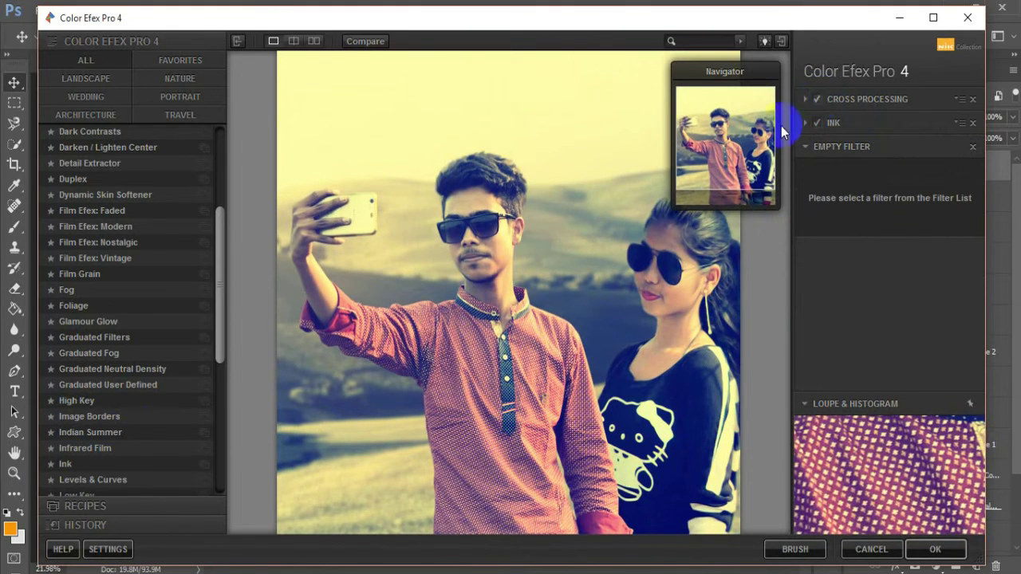
{"action": "scroll", "coordinate": [88, 391], "scroll_direction": "down", "scroll_amount": 1}
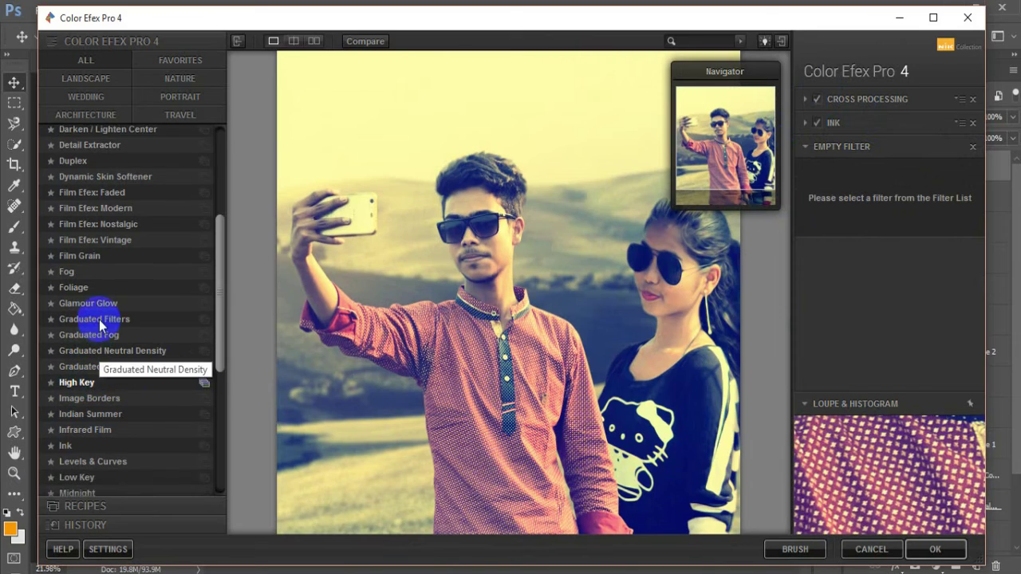
{"action": "left_click", "coordinate": [74, 282]}
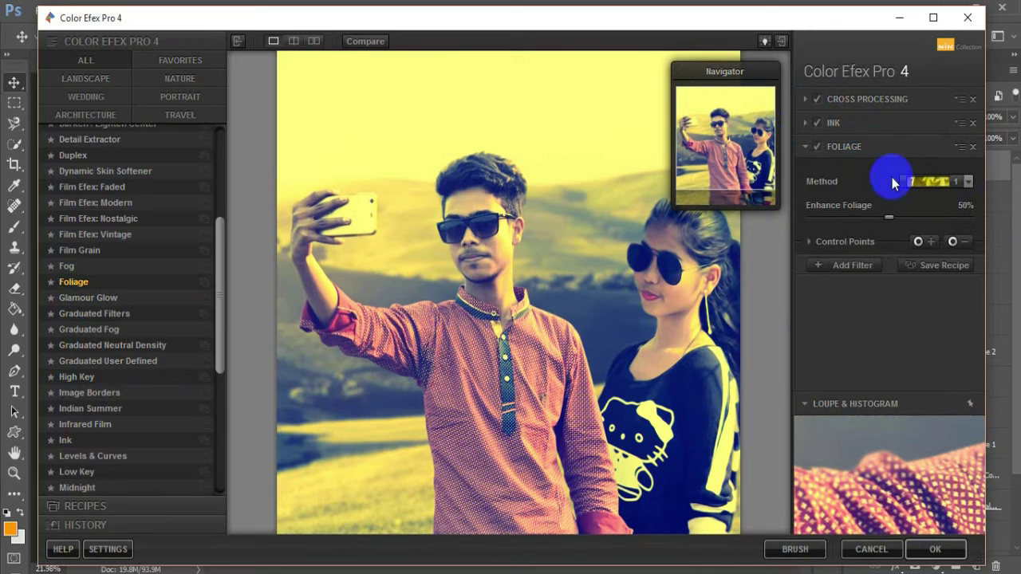
{"action": "left_click_drag", "start_coordinate": [858, 216], "coordinate": [836, 220]}
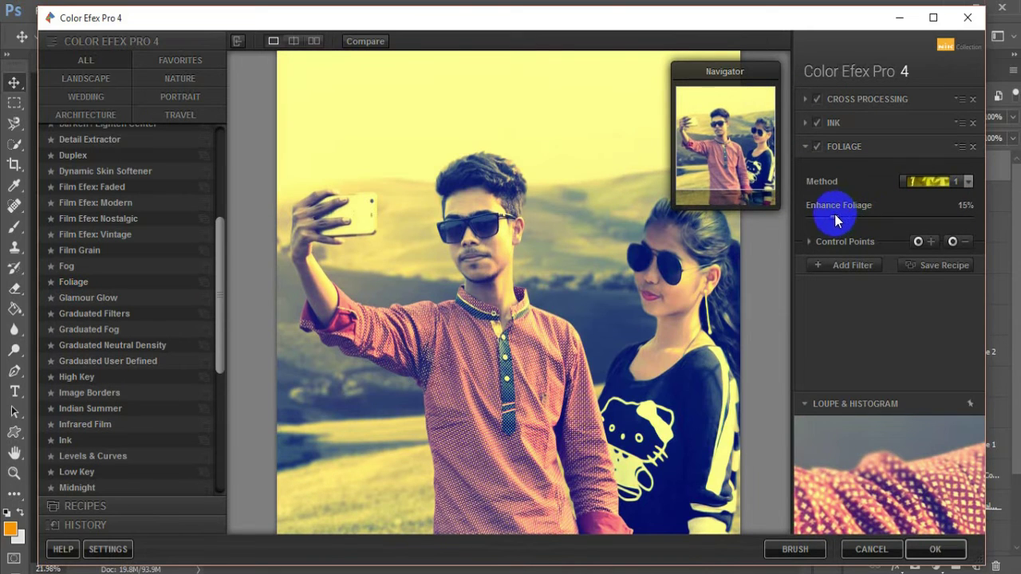
{"action": "left_click", "coordinate": [817, 149]}
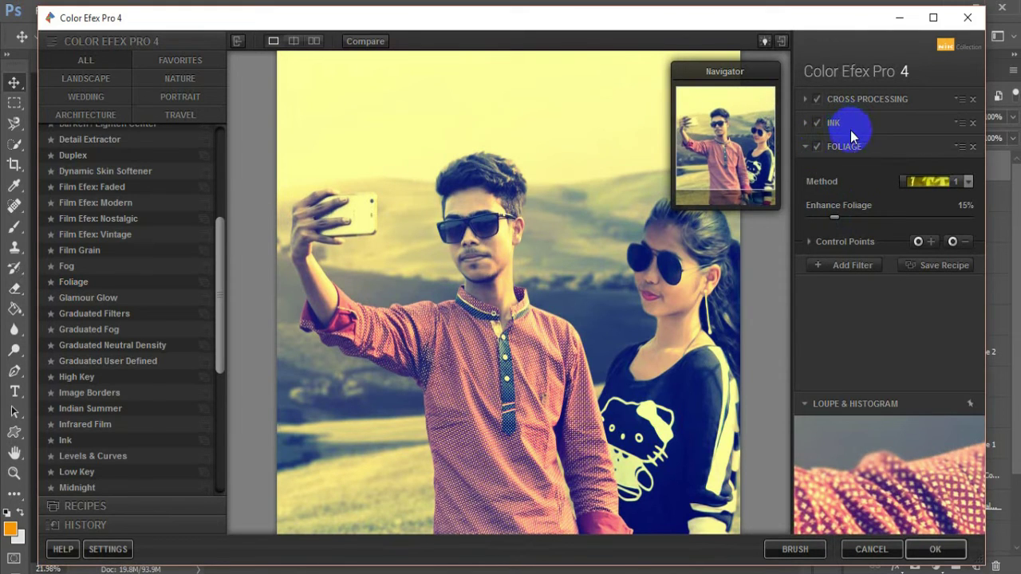
Step: Reduce the Ink filter's strength to 36% and collapse its settings
{"action": "left_click", "coordinate": [850, 131]}
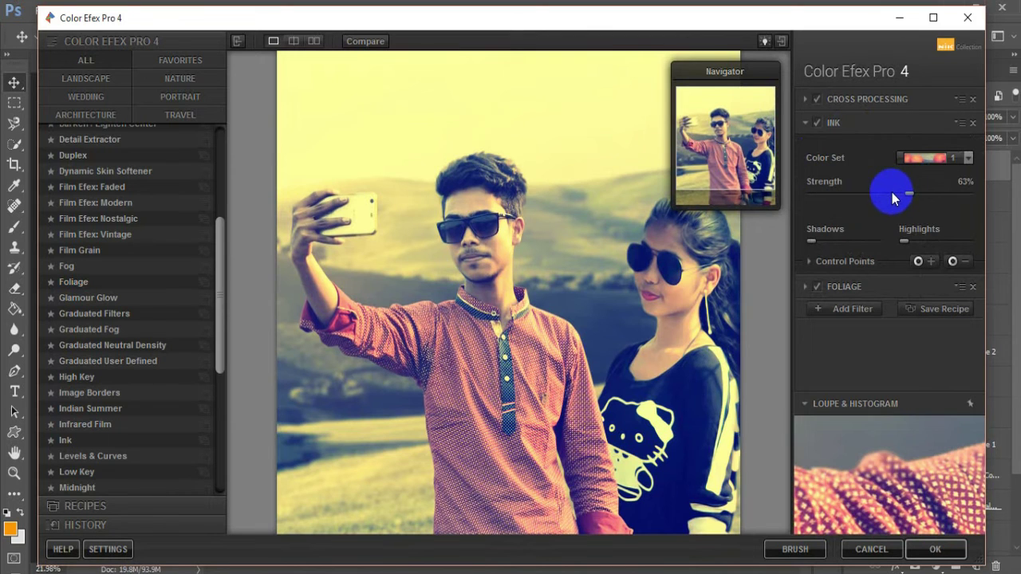
{"action": "left_click", "coordinate": [892, 192]}
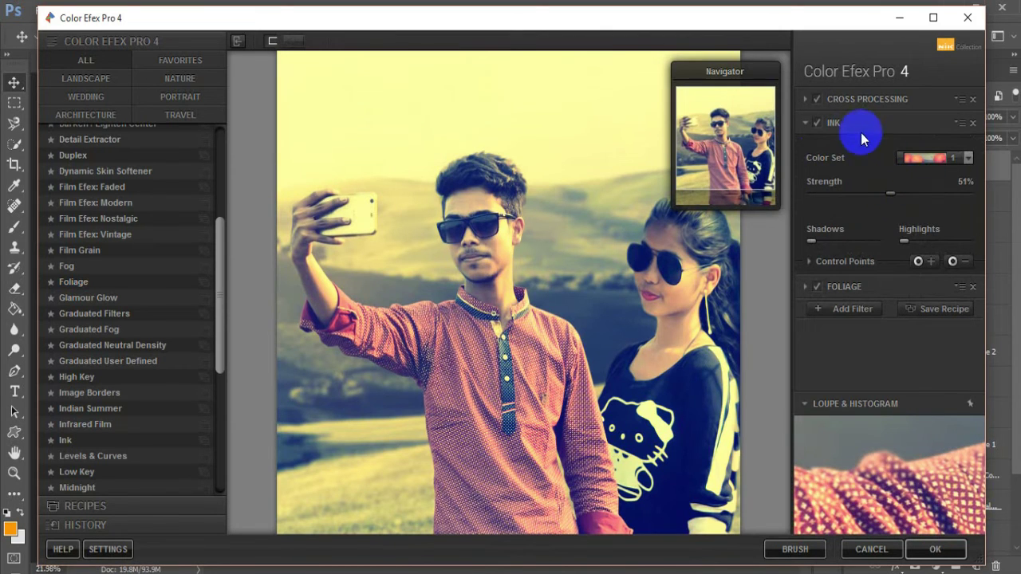
{"action": "left_click", "coordinate": [868, 193]}
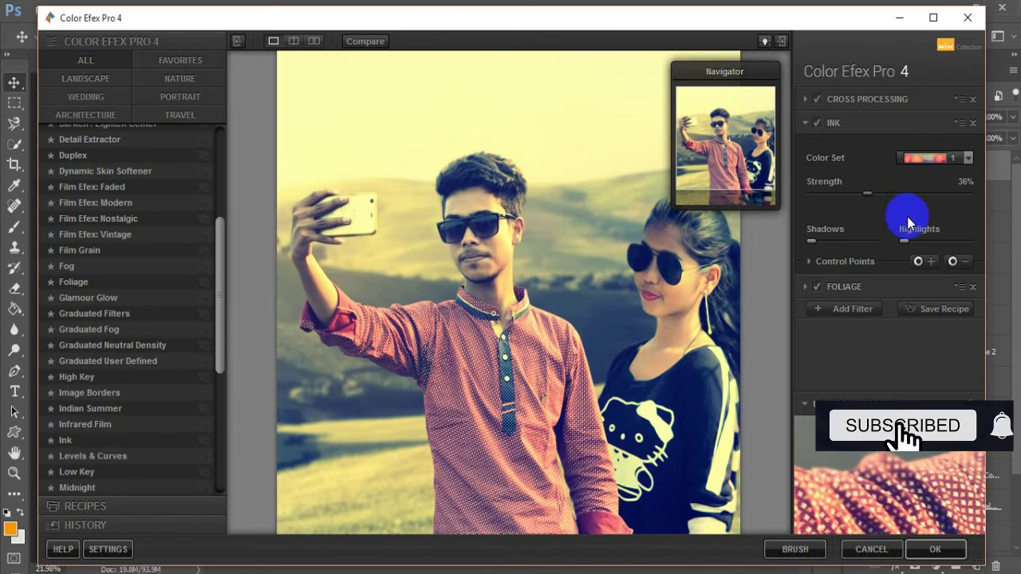
{"action": "left_click", "coordinate": [958, 123]}
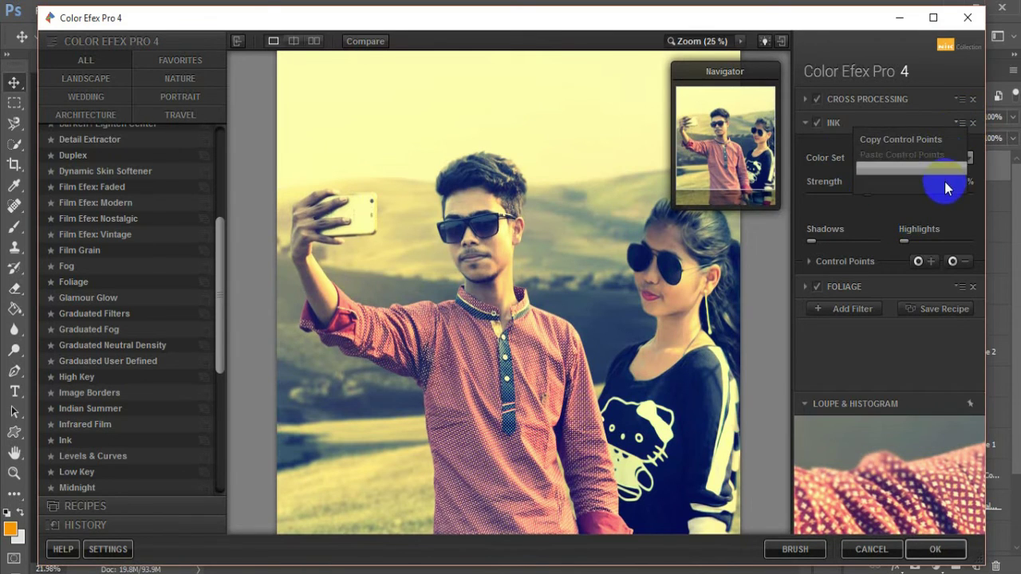
{"action": "left_click", "coordinate": [806, 125]}
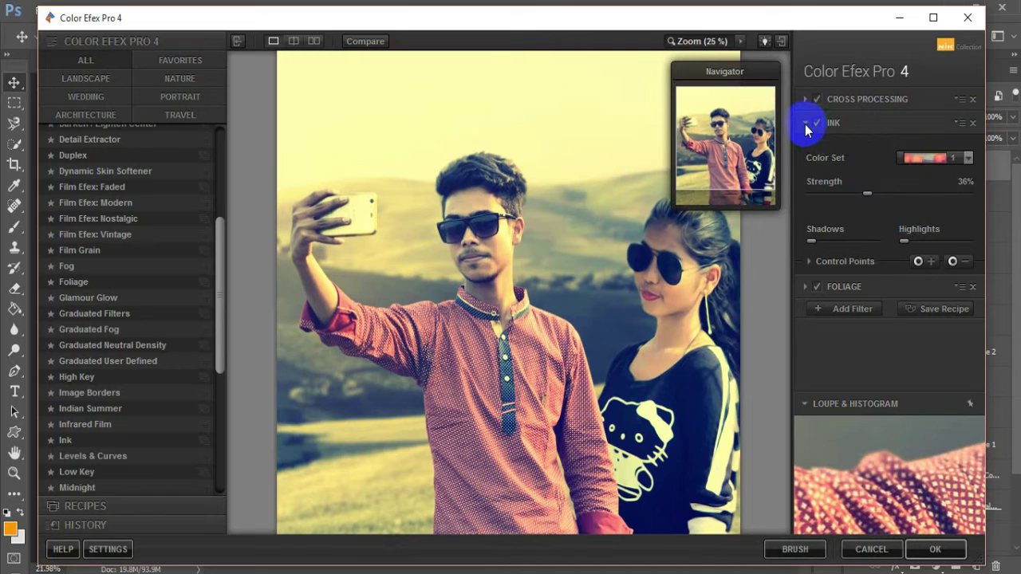
Step: Apply the Cross Processing, Ink and Foliage stack to the document and compare the image with the new filter layer hidden and shown
{"action": "left_click", "coordinate": [845, 313]}
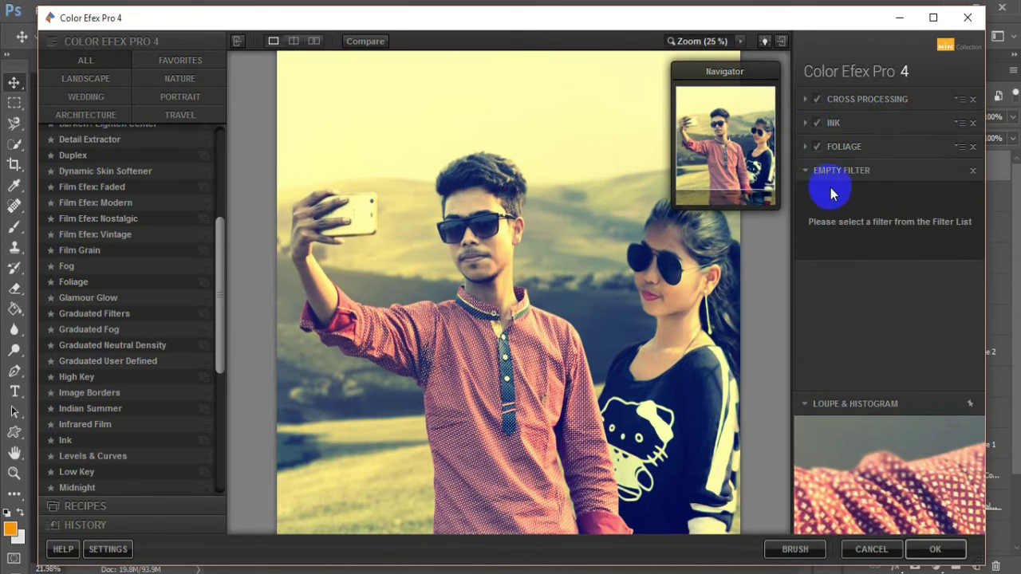
{"action": "left_click", "coordinate": [934, 548]}
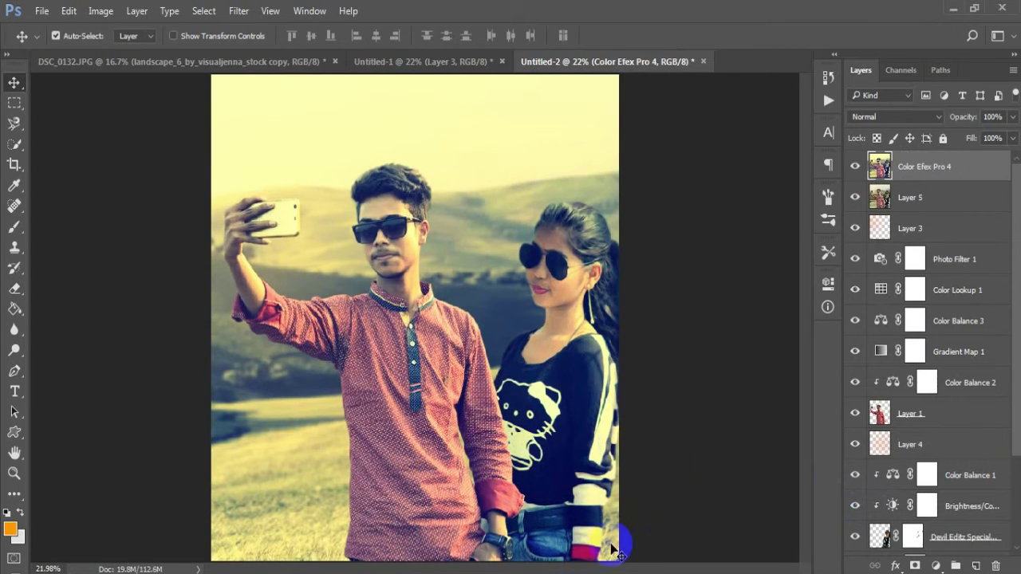
{"action": "left_click", "coordinate": [855, 167]}
{"action": "left_click", "coordinate": [856, 167]}
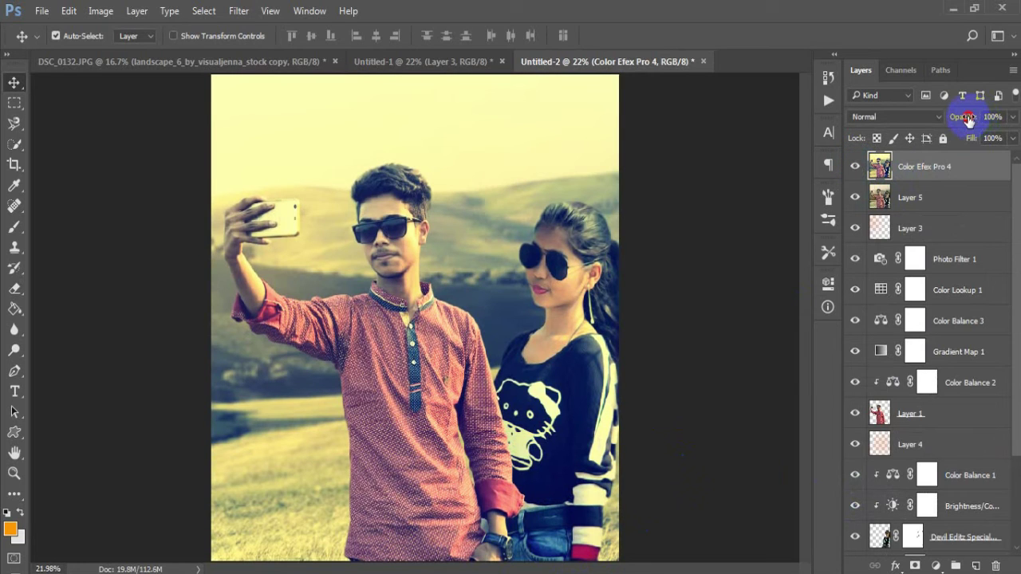
{"action": "left_click", "coordinate": [856, 167]}
{"action": "left_click", "coordinate": [856, 167]}
Step: Try the Color Efex Pro 4 layer at 72% opacity, compare it hidden and shown, and restore it to 100%
{"action": "mouse_move", "coordinate": [956, 119]}
{"action": "left_mouse_down"}
{"action": "mouse_move", "coordinate": [1005, 100]}
{"action": "mouse_move", "coordinate": [971, 134]}
{"action": "left_mouse_up"}
{"action": "left_click", "coordinate": [878, 167]}
{"action": "left_click", "coordinate": [856, 165]}
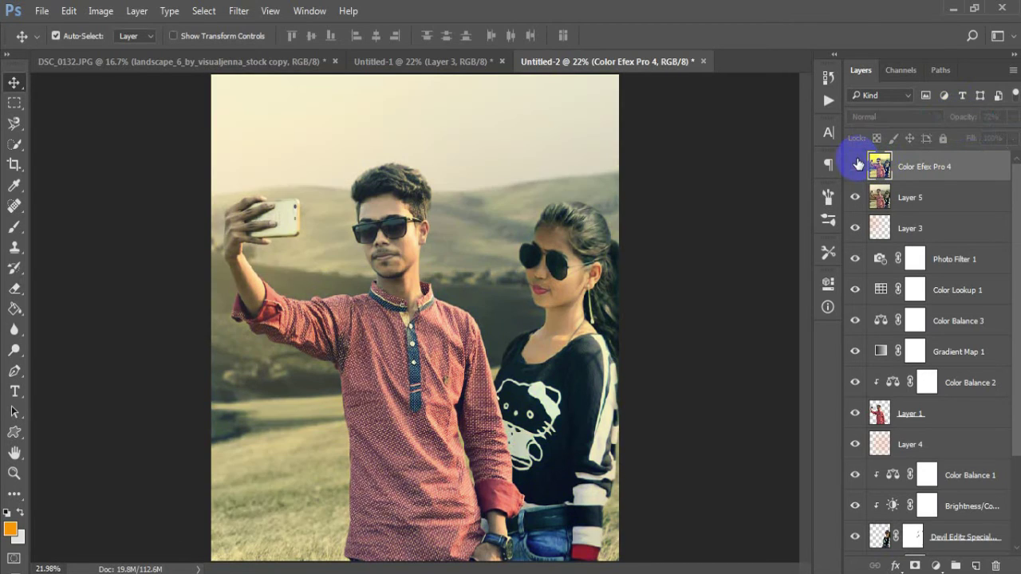
{"action": "left_click", "coordinate": [856, 165]}
{"action": "left_click", "coordinate": [856, 164]}
{"action": "left_click", "coordinate": [856, 165]}
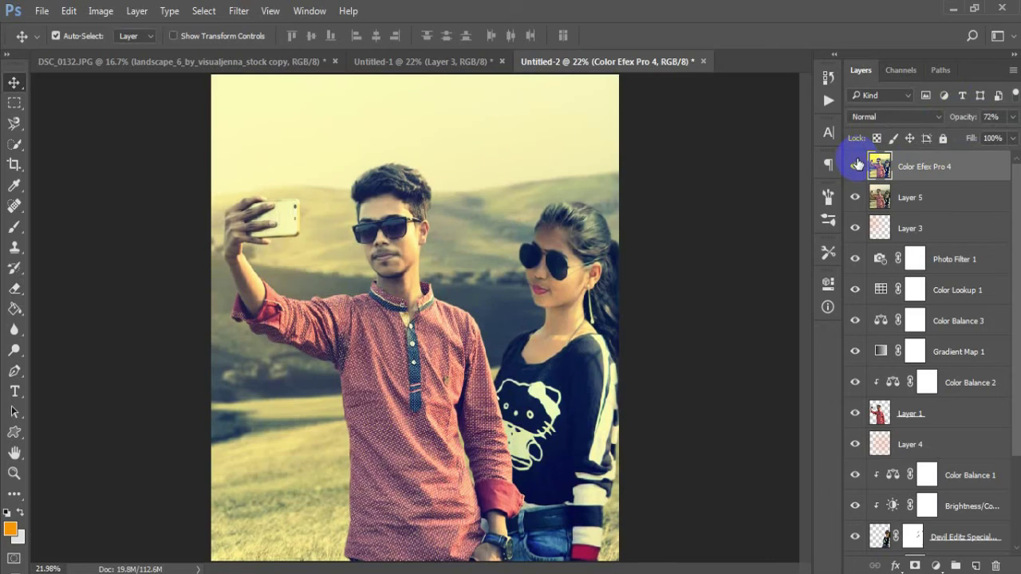
{"action": "left_click_drag", "start_coordinate": [956, 121], "coordinate": [1012, 129]}
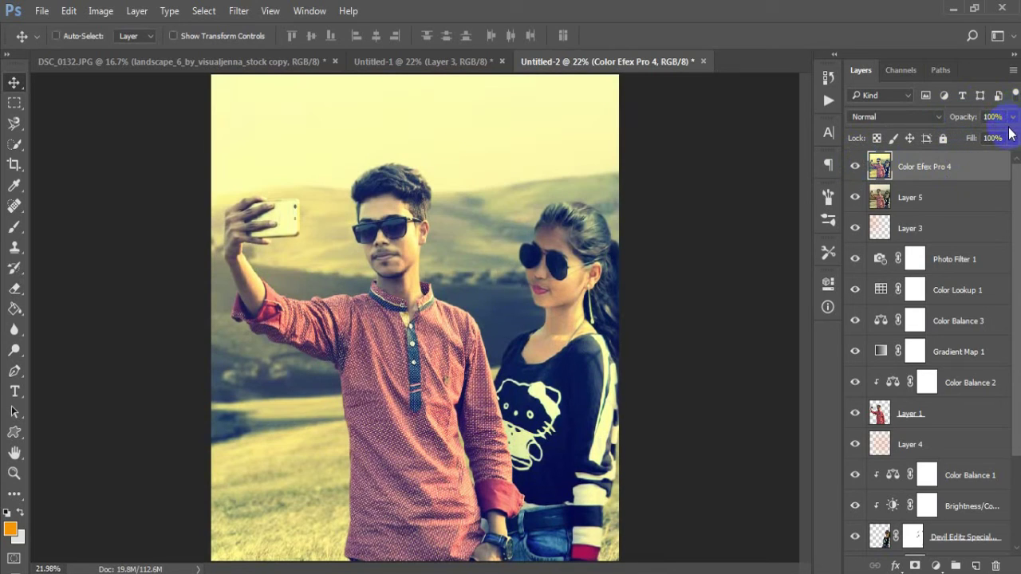
Step: Duplicate the Color Efex Pro 4 layer, hide the copy, and select the original layer
{"action": "key", "text": "ctrl+j"}
{"action": "left_click", "coordinate": [857, 167]}
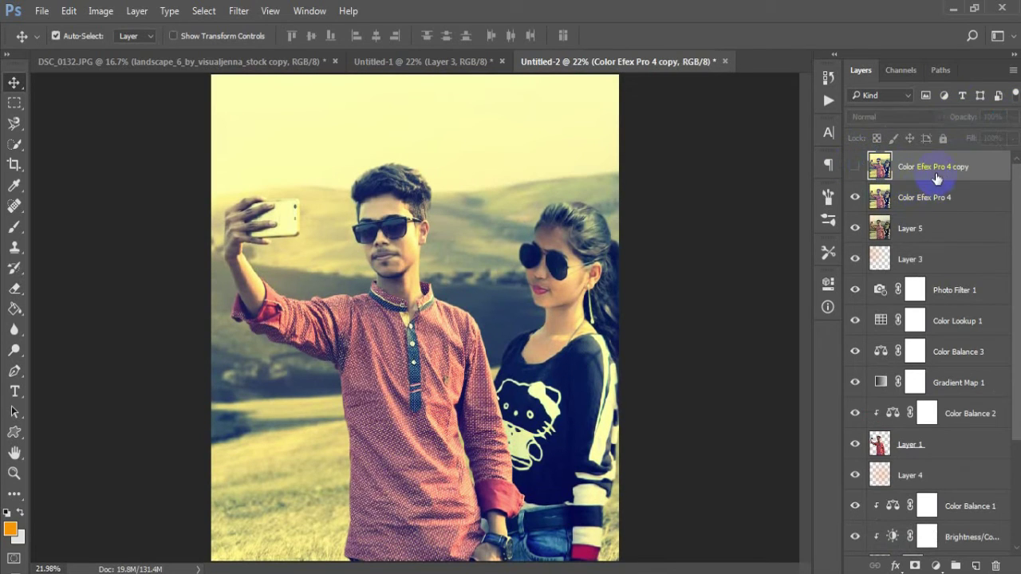
{"action": "left_click", "coordinate": [905, 193]}
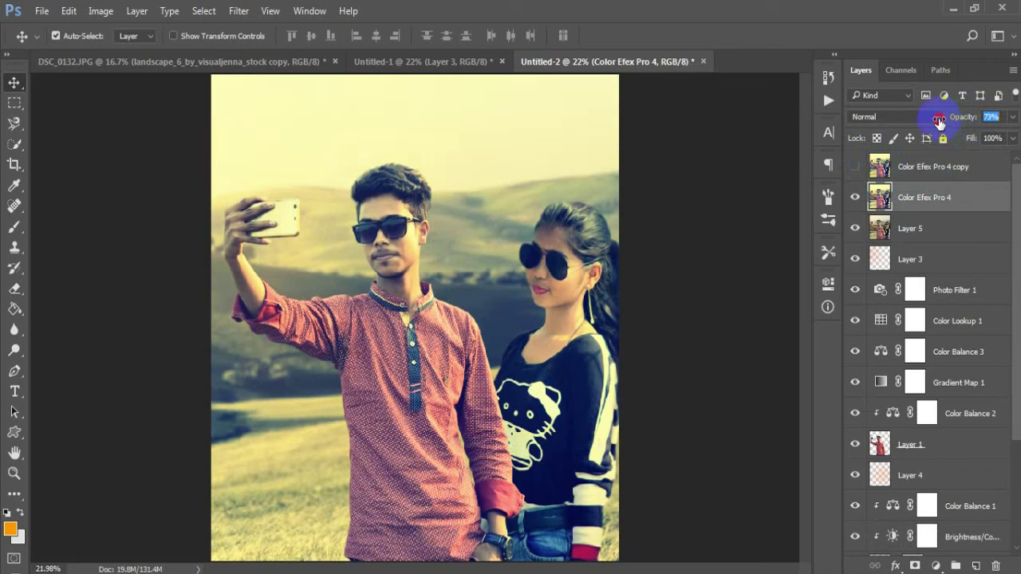
Step: Lower the original Color Efex Pro 4 layer's opacity to 60%, comparing the image with the layer hidden and shown
{"action": "left_click", "coordinate": [878, 202]}
{"action": "left_click", "coordinate": [855, 198]}
{"action": "left_click", "coordinate": [856, 199]}
{"action": "left_click", "coordinate": [855, 167]}
{"action": "left_click", "coordinate": [855, 168]}
{"action": "left_click", "coordinate": [856, 198]}
{"action": "left_click", "coordinate": [856, 198]}
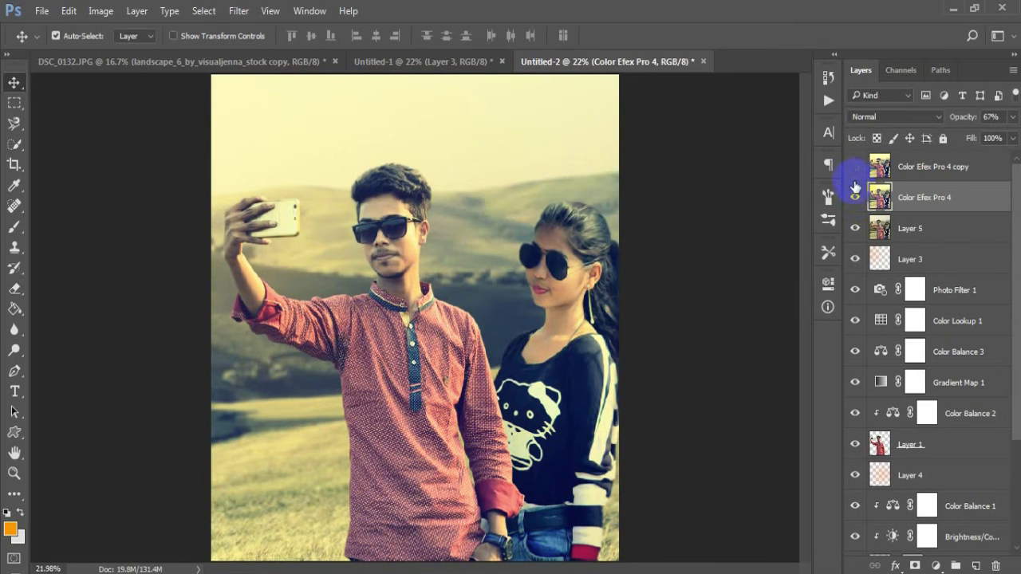
{"action": "left_click", "coordinate": [855, 198]}
{"action": "left_click", "coordinate": [856, 198]}
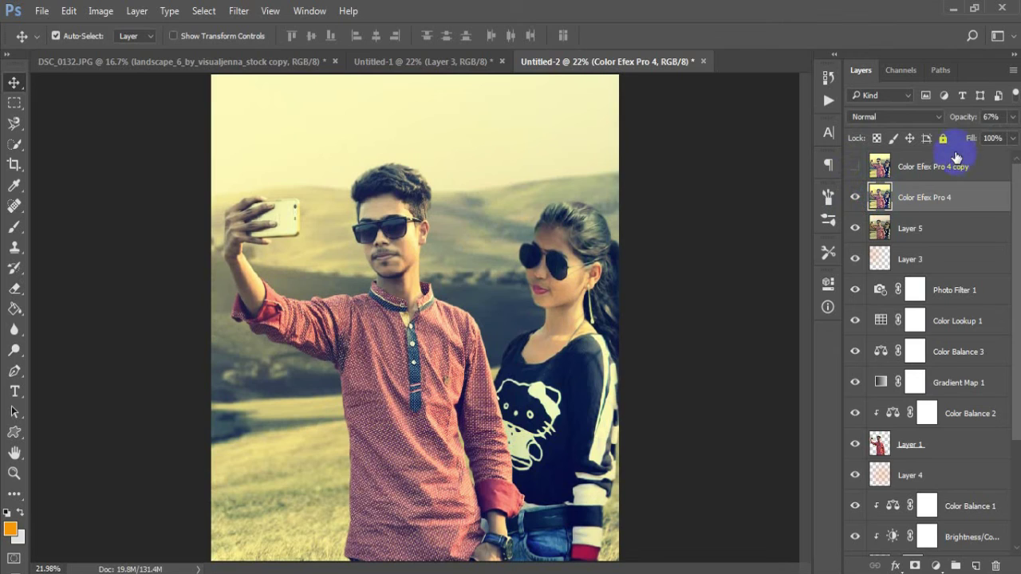
{"action": "left_click_drag", "start_coordinate": [963, 120], "coordinate": [957, 120]}
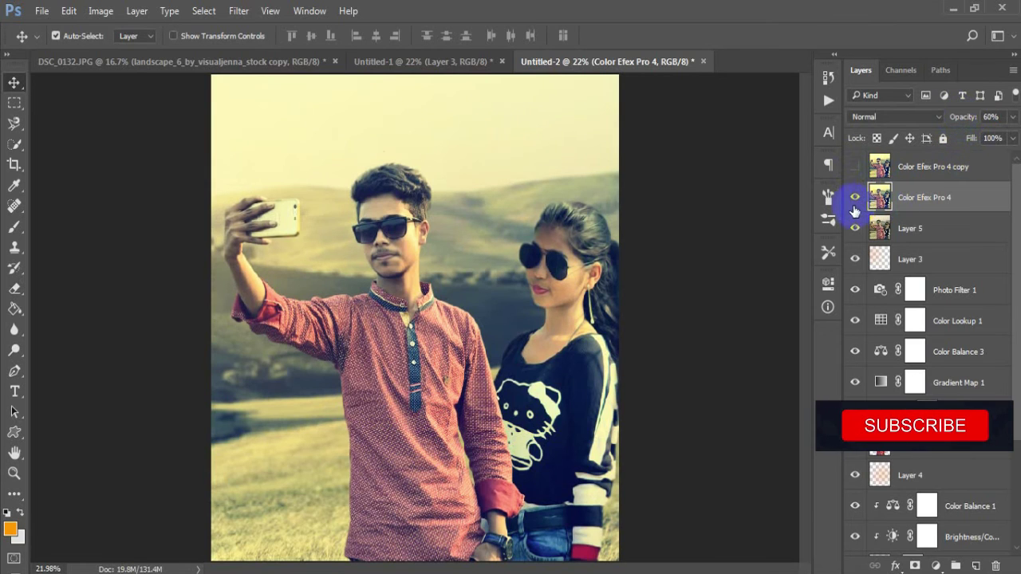
{"action": "left_click", "coordinate": [855, 200]}
{"action": "left_click", "coordinate": [855, 199]}
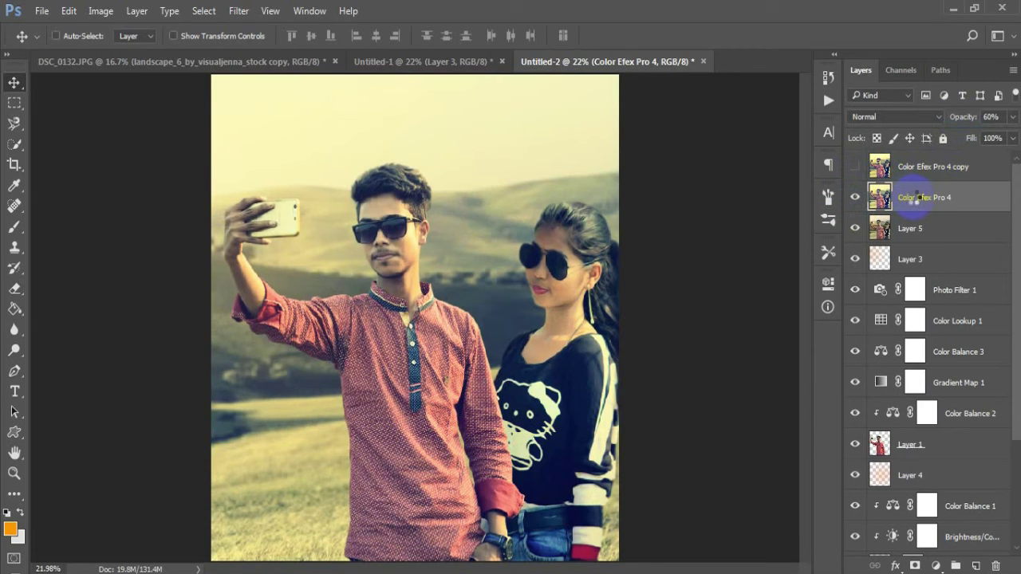
Step: Stamp the visible layers into a new merged layer above the Color Efex Pro 4 layer, keeping the copy hidden
{"action": "left_click", "coordinate": [855, 166]}
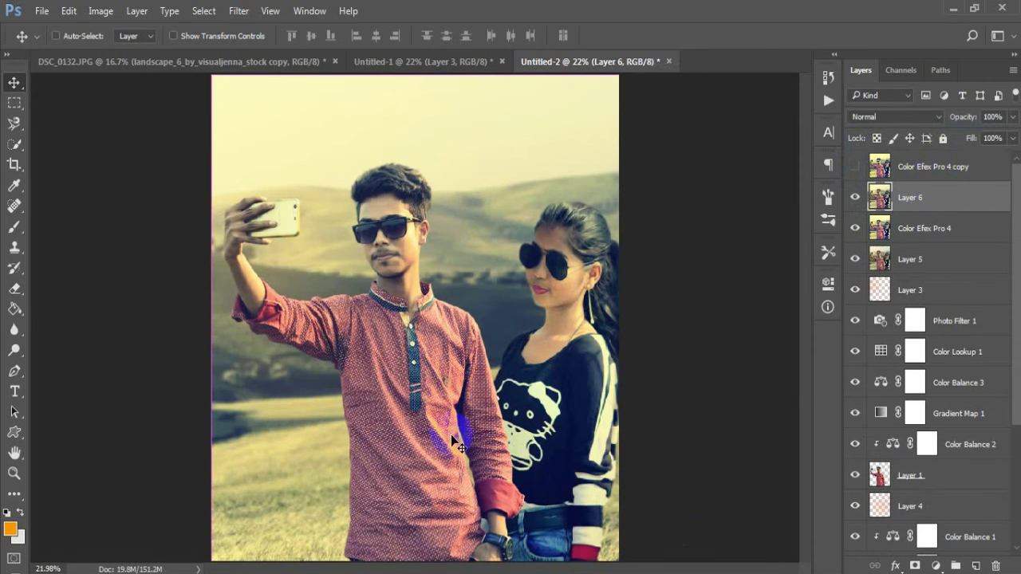
Step: Examine the merged composite up close and as a whole, checking the couple's faces, clothing, edges and the landscape
{"action": "key", "text": "ctrl+plus"}
{"action": "key", "text": "ctrl+plus"}
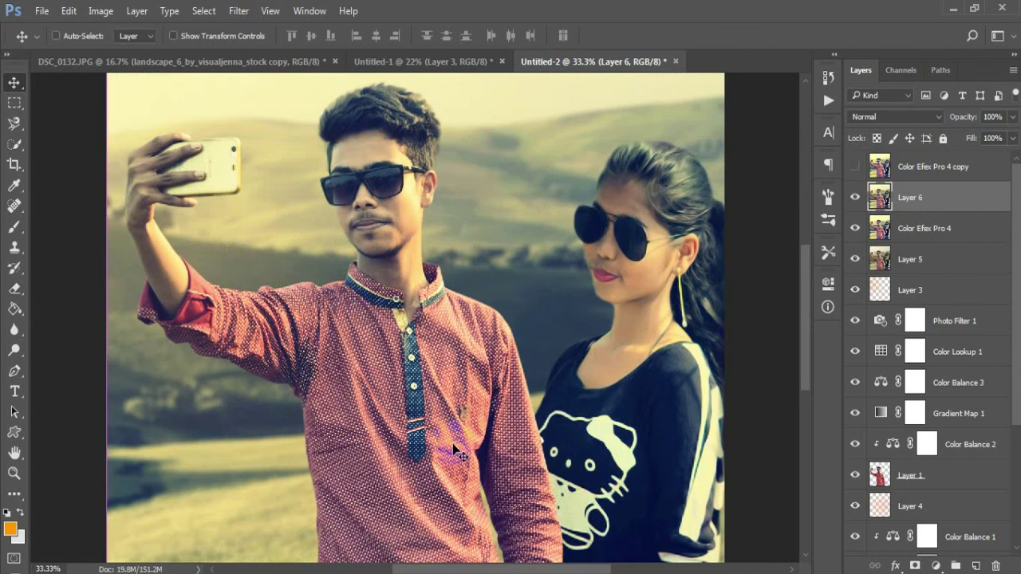
{"action": "key", "text": "ctrl+plus"}
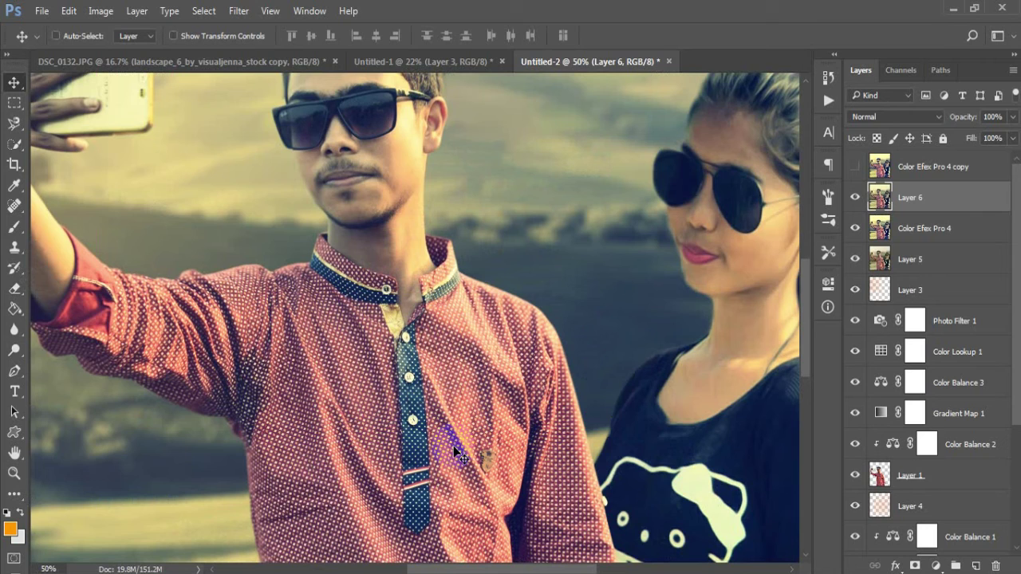
{"action": "key", "text": "ctrl+minus"}
{"action": "key", "text": "ctrl+minus"}
{"action": "key", "text": "ctrl+minus"}
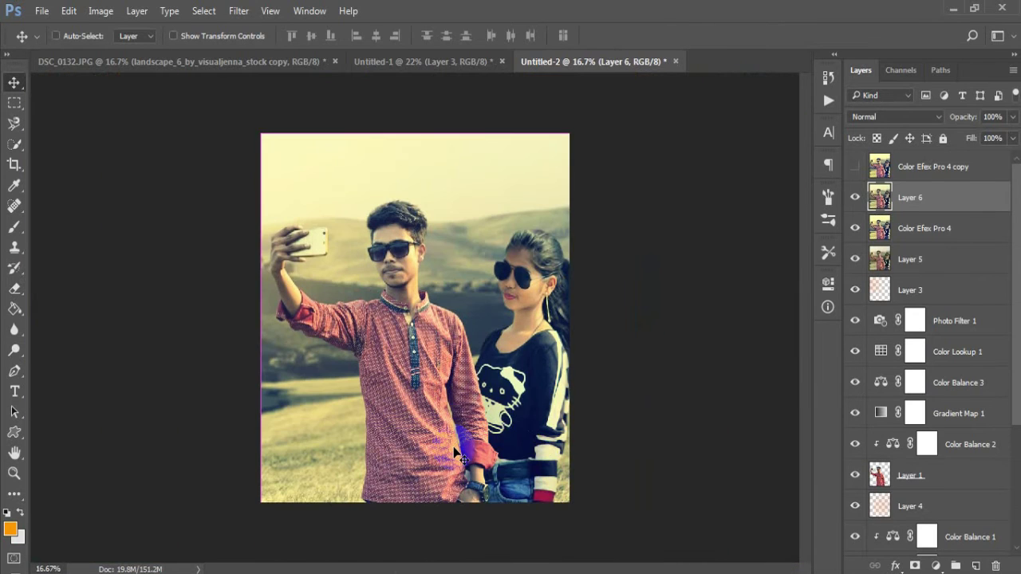
{"action": "key", "text": "ctrl+space"}
{"action": "left_click", "coordinate": [355, 296], "text": "ctrl"}
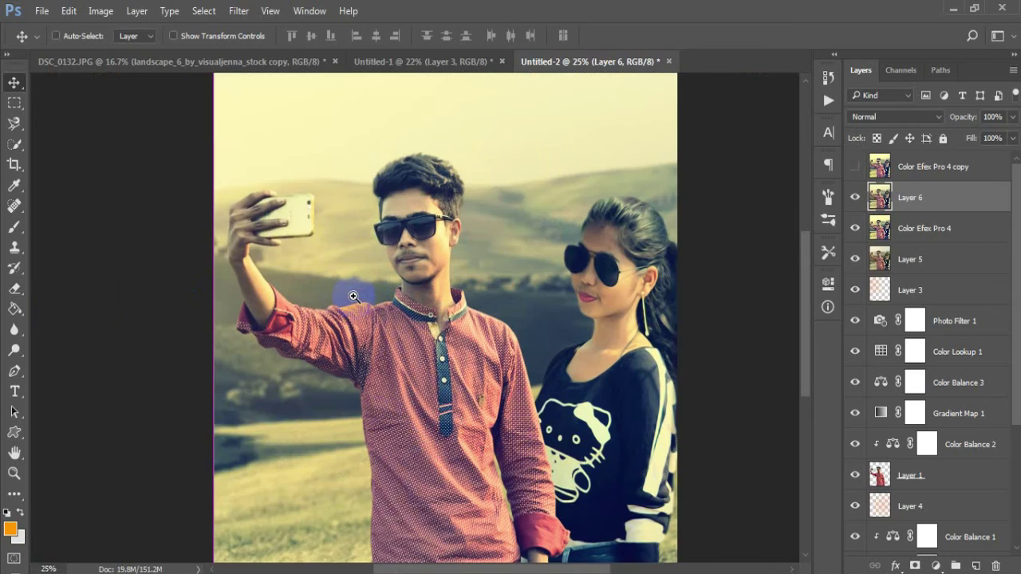
{"action": "left_click", "coordinate": [255, 263], "text": "ctrl"}
{"action": "left_click_drag", "start_coordinate": [319, 298], "coordinate": [209, 267]}
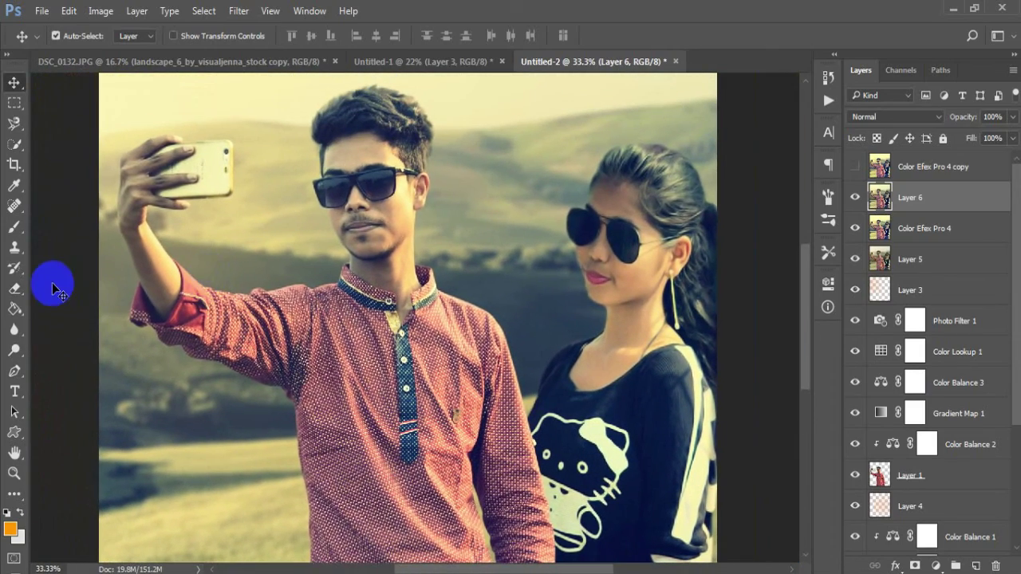
{"action": "right_click", "coordinate": [177, 238]}
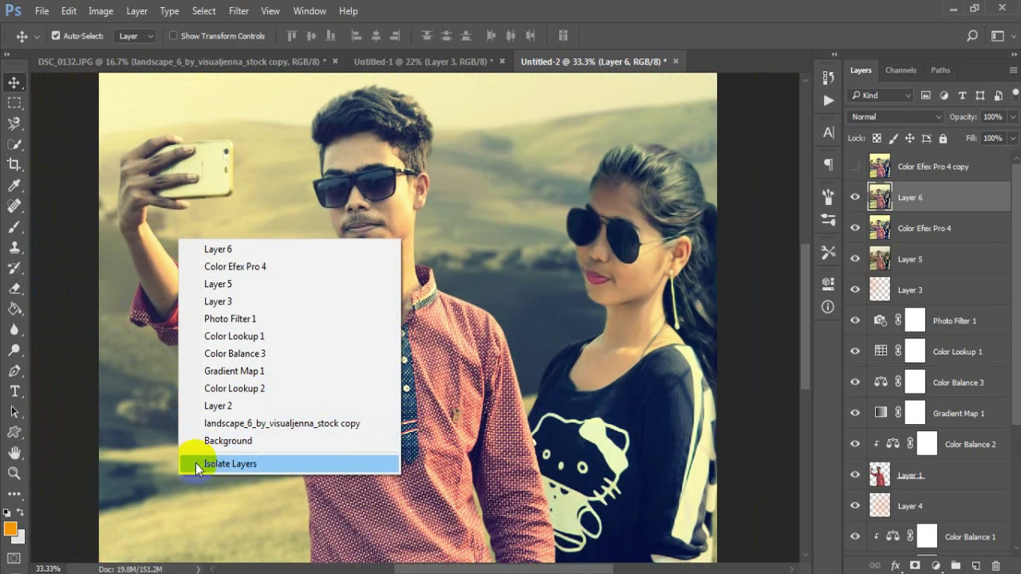
{"action": "right_click", "coordinate": [81, 227]}
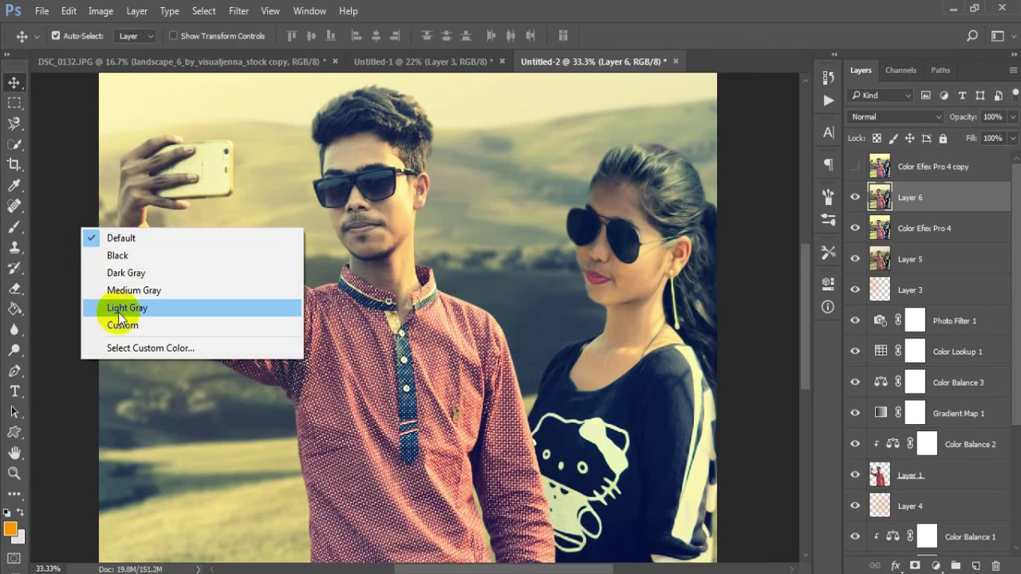
{"action": "left_click", "coordinate": [260, 124]}
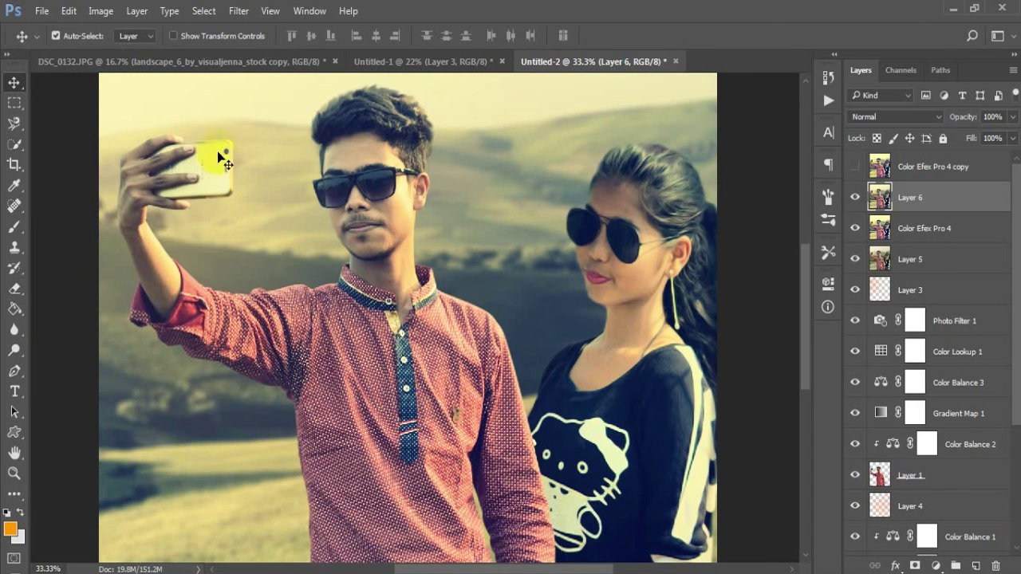
{"action": "left_click_drag", "start_coordinate": [258, 169], "coordinate": [303, 172]}
{"action": "key", "text": "ctrl+z"}
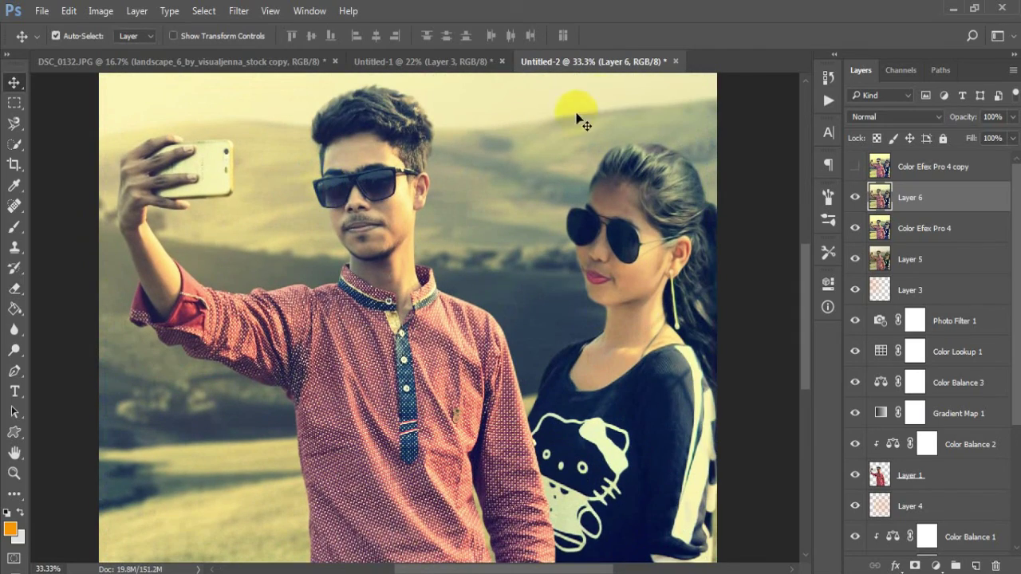
Step: Float the Untitled-2 document in its own window and maximize it to fill the screen
{"action": "mouse_move", "coordinate": [576, 98]}
{"action": "left_mouse_down"}
{"action": "mouse_move", "coordinate": [585, 187]}
{"action": "mouse_move", "coordinate": [576, 100]}
{"action": "left_mouse_up"}
{"action": "left_click_drag", "start_coordinate": [579, 57], "coordinate": [303, 132]}
{"action": "left_click", "coordinate": [816, 133]}
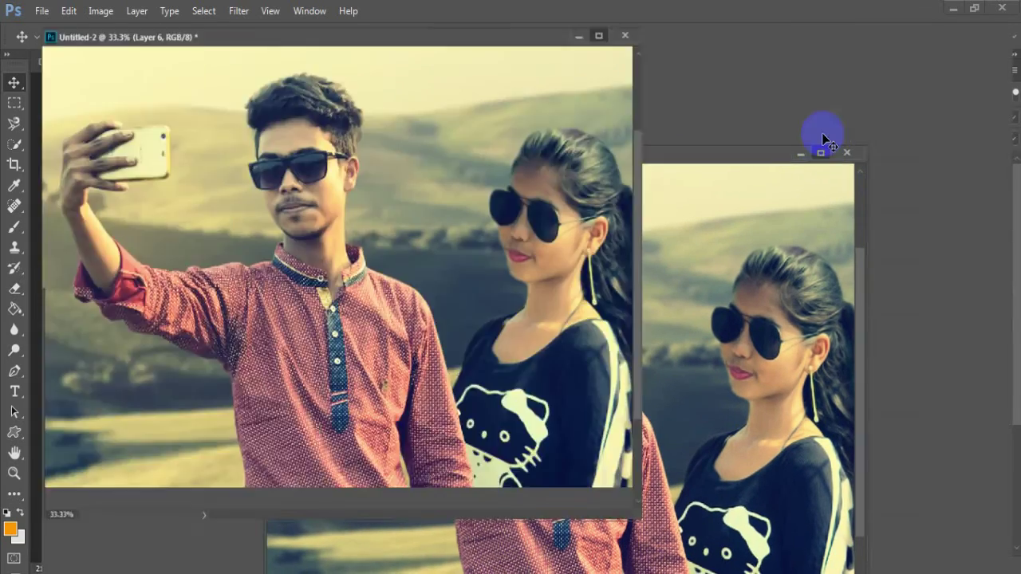
Step: Inspect the couple and the background at 50% zoom from shirt to sky, and fit the whole image on screen
{"action": "left_click", "coordinate": [510, 200]}
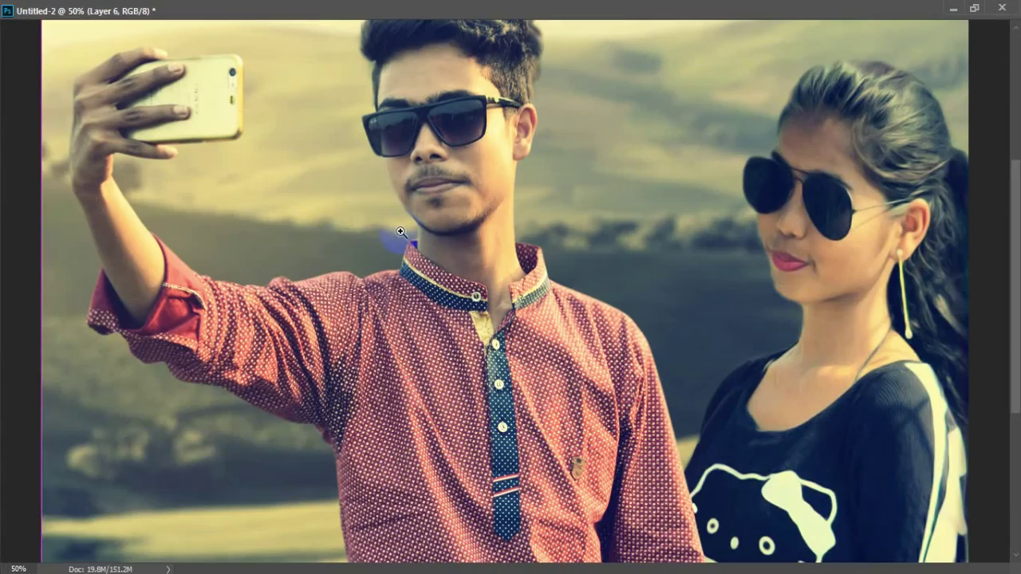
{"action": "mouse_move", "coordinate": [606, 190]}
{"action": "left_mouse_down"}
{"action": "mouse_move", "coordinate": [511, 45]}
{"action": "mouse_move", "coordinate": [513, 18]}
{"action": "left_mouse_up"}
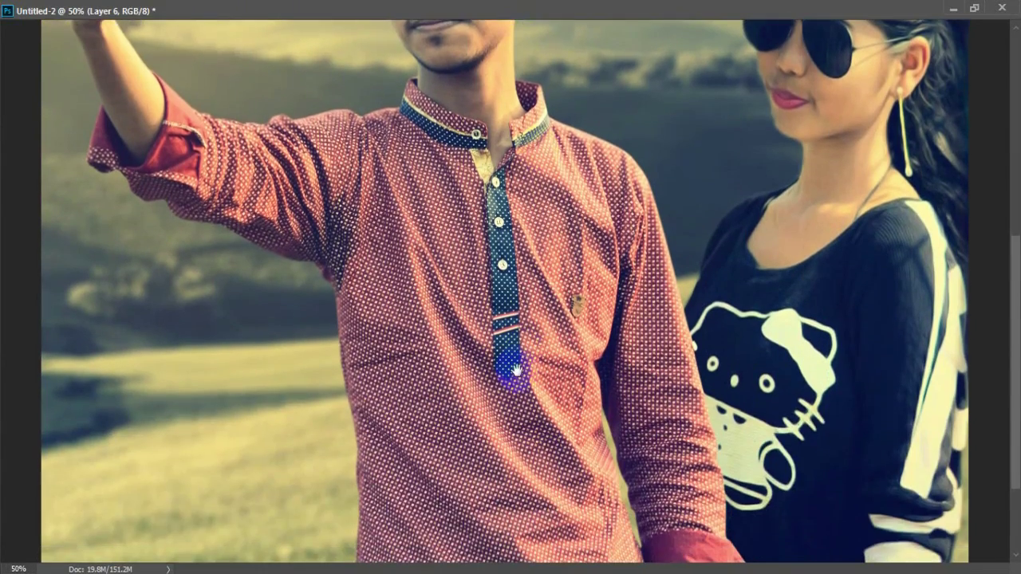
{"action": "left_click_drag", "start_coordinate": [516, 370], "coordinate": [567, 172]}
{"action": "left_click_drag", "start_coordinate": [370, 288], "coordinate": [365, 433]}
{"action": "left_click_drag", "start_coordinate": [375, 210], "coordinate": [394, 410]}
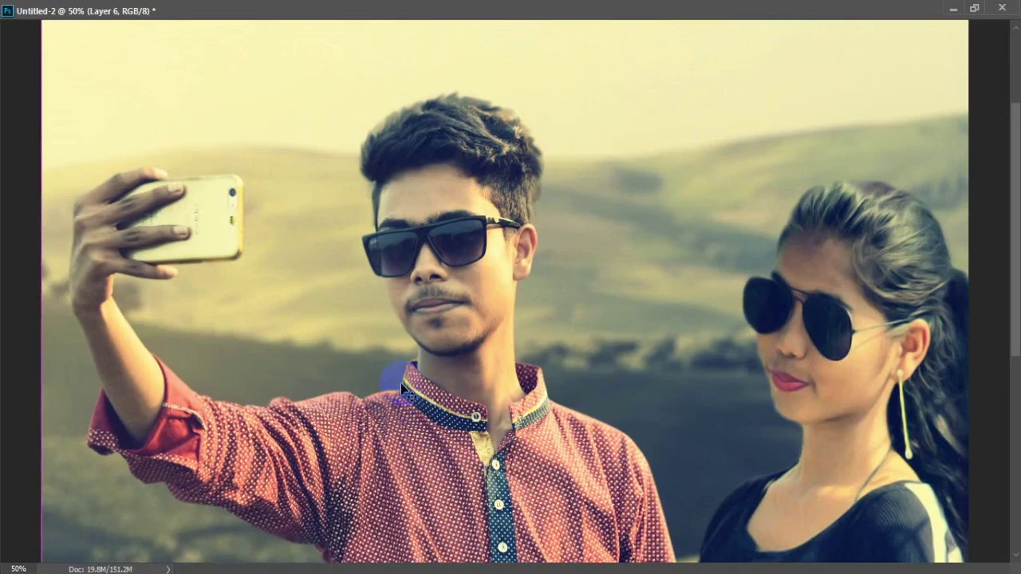
{"action": "key", "text": "ctrl+0"}
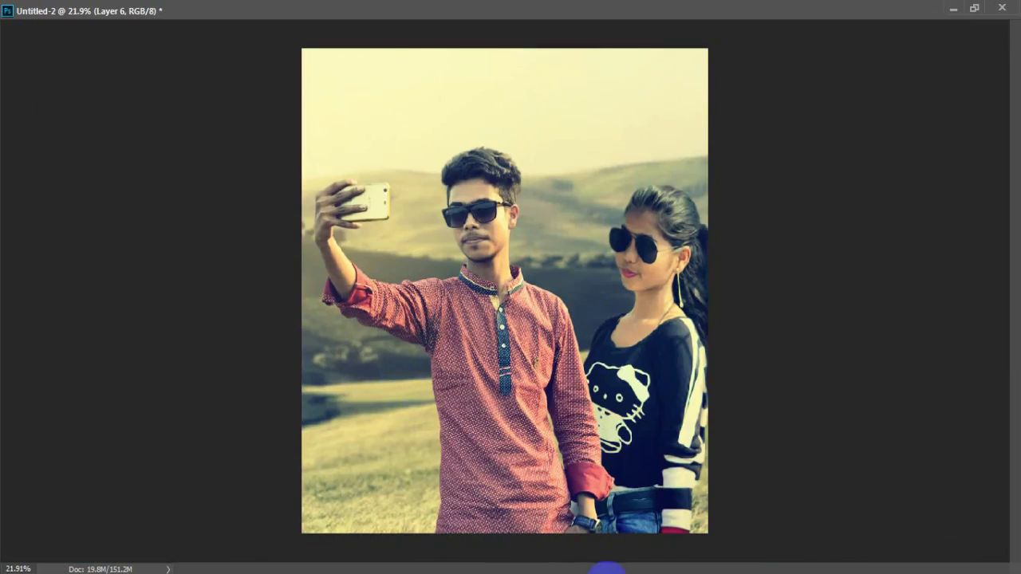